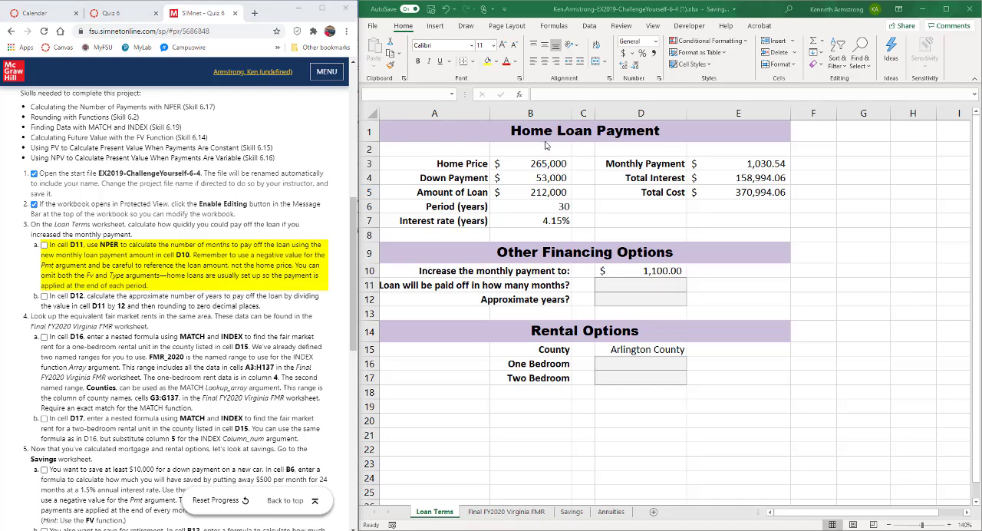
# Step: Examine the loan inputs in B3:B7, the payment and cost formulas in E3:E5, and the financing-option cells D10:D12
pyautogui.click(540, 164)
pyautogui.click(534, 166)
pyautogui.press('Down')
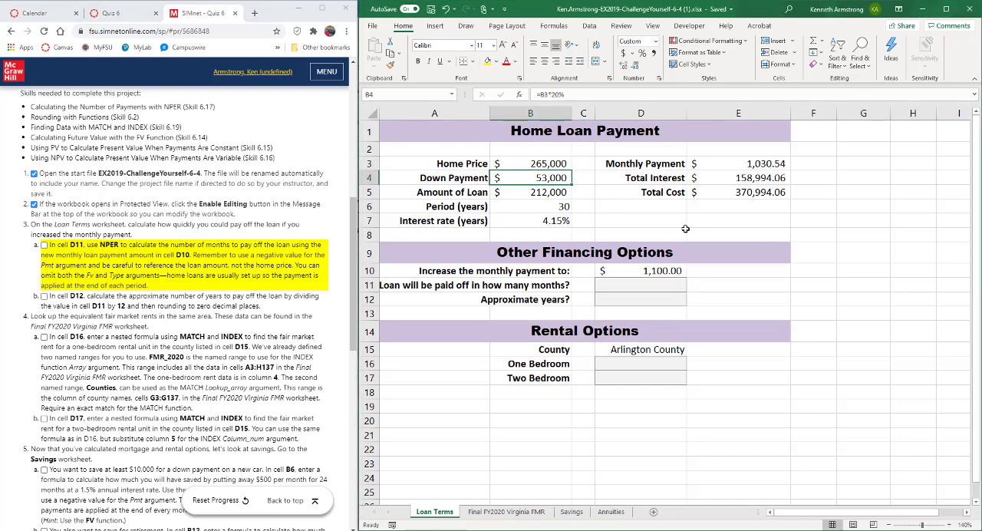
pyautogui.press('Down')
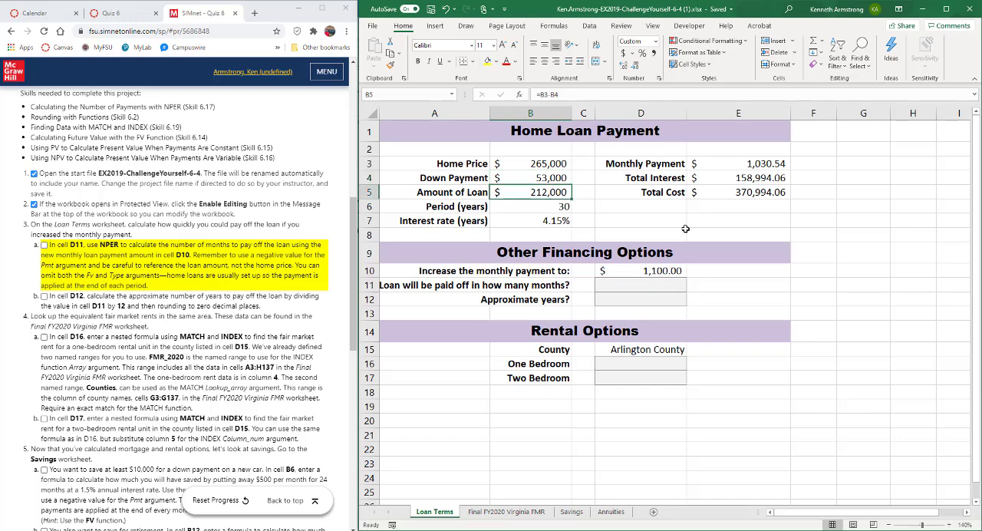
pyautogui.press('Down')
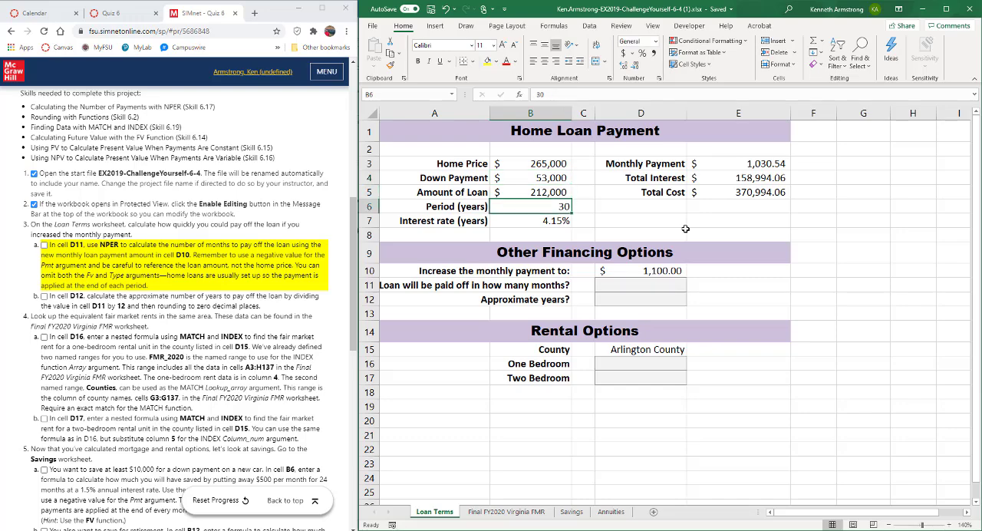
pyautogui.press('Down')
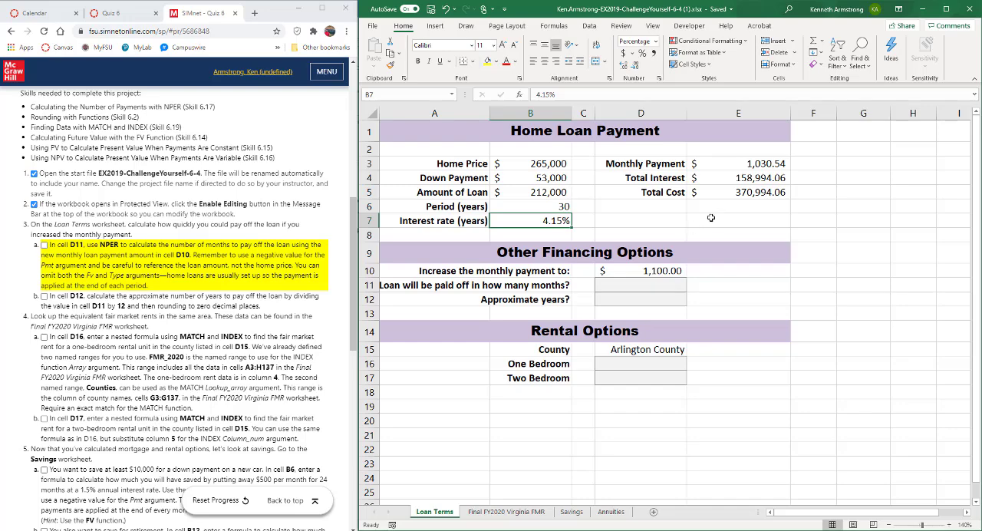
pyautogui.click(744, 165)
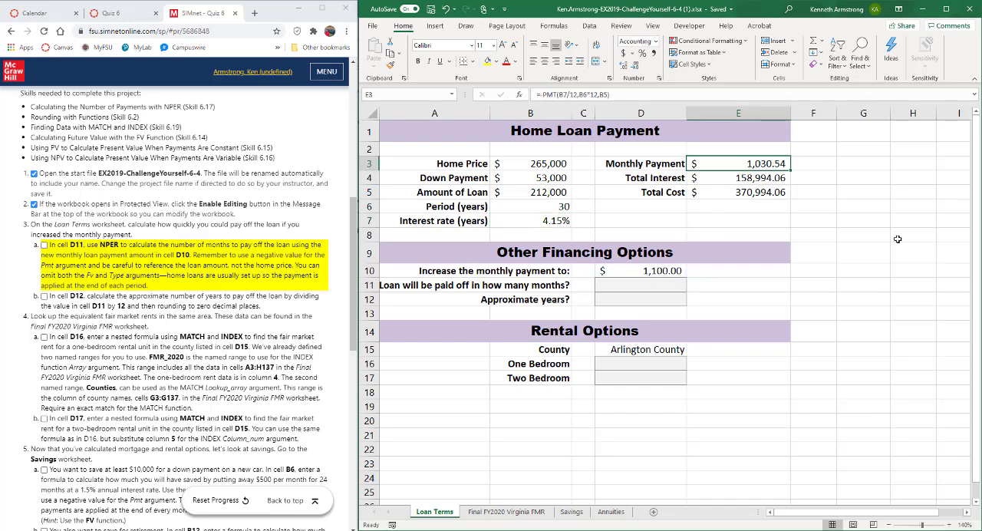
pyautogui.press('Down')
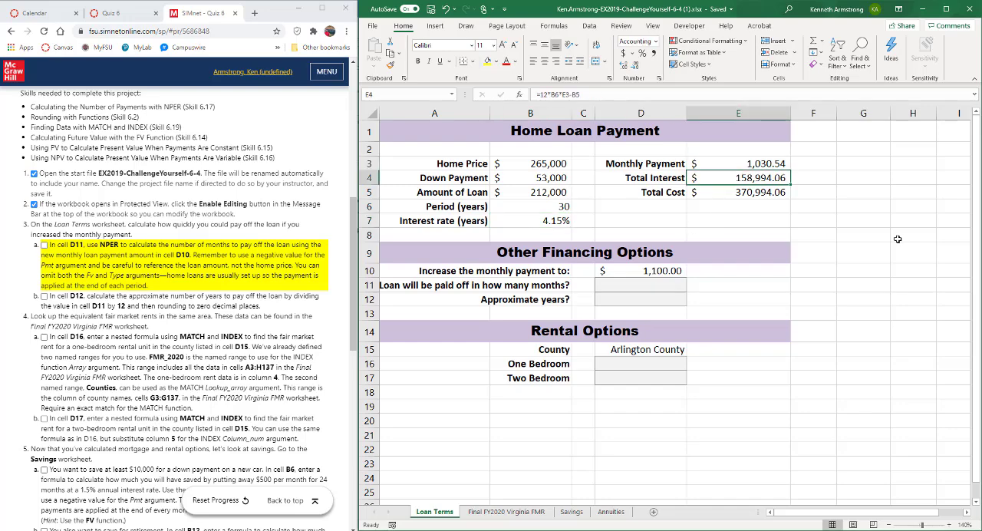
pyautogui.press('Down')
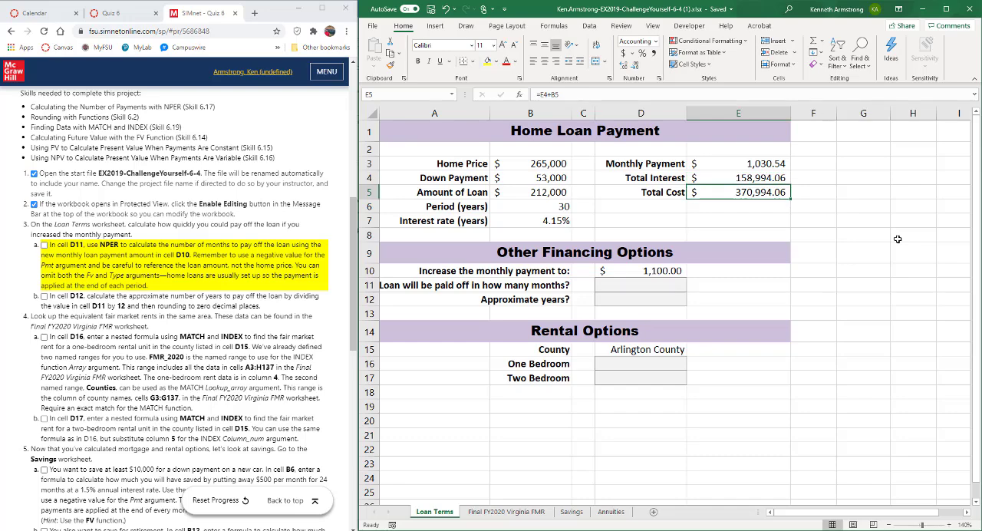
pyautogui.press('Down')
pyautogui.press('Down')
pyautogui.press('Down')
pyautogui.press('Down')
pyautogui.press('Down')
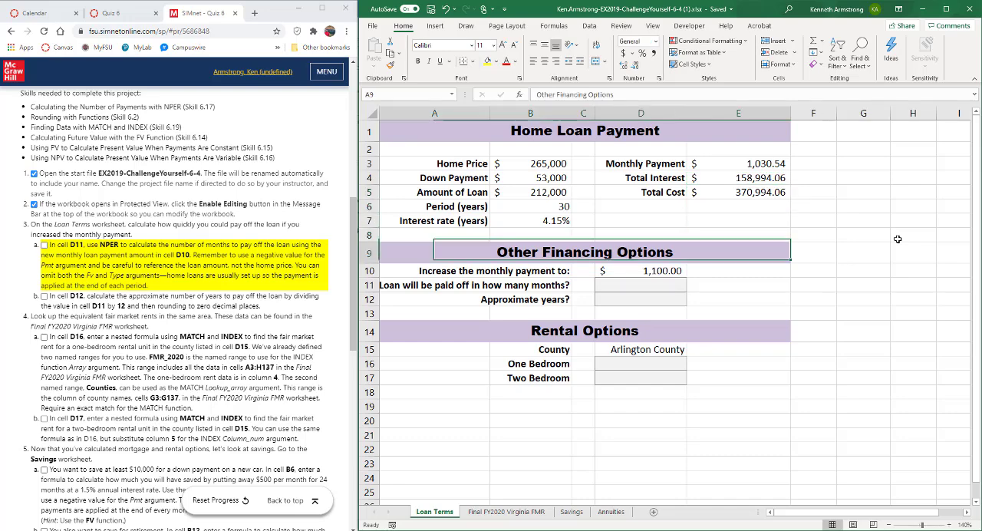
pyautogui.press('Left')
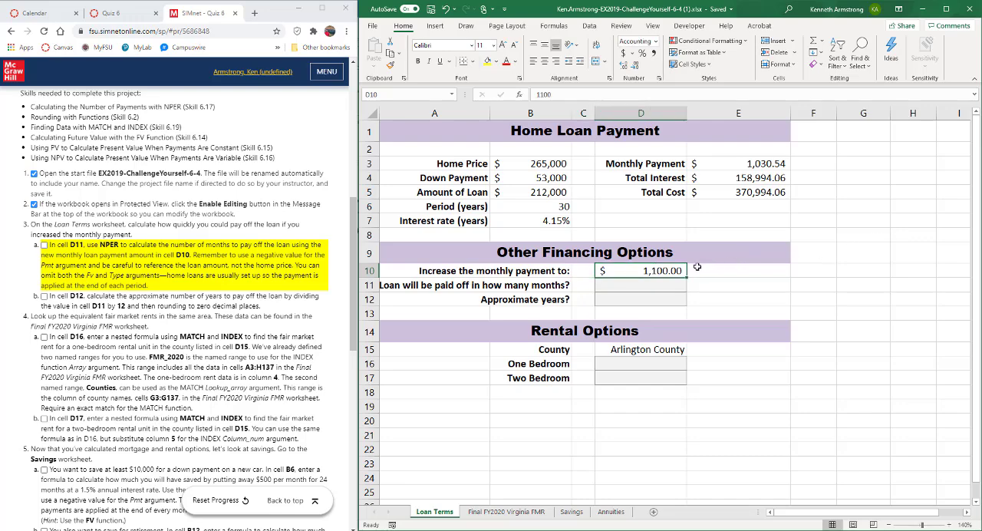
pyautogui.click(618, 287)
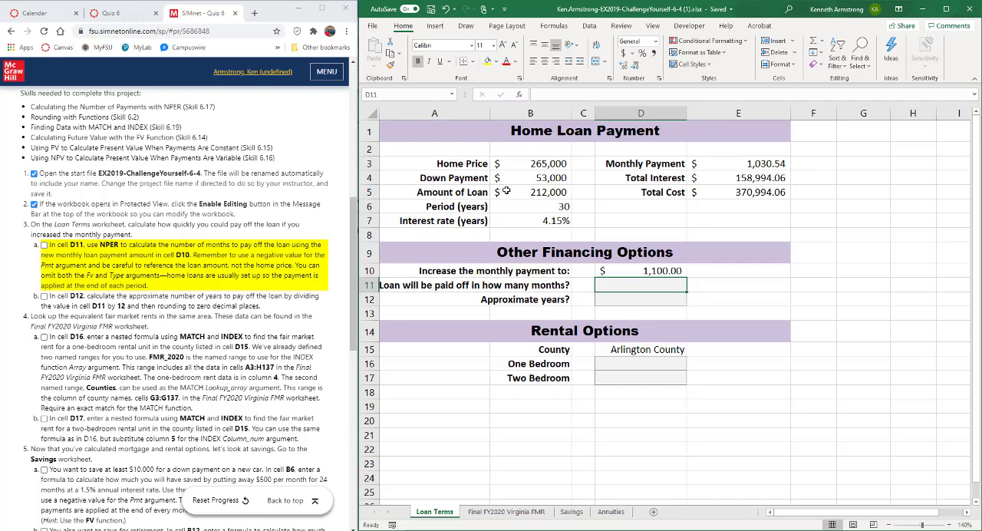
pyautogui.click(637, 300)
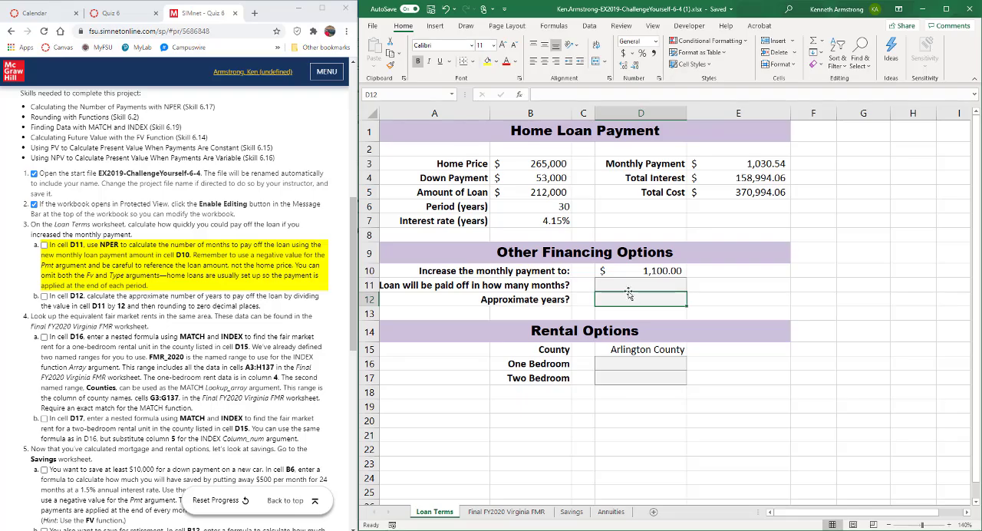
# Step: Begin an NPER formula in D11 with the monthly rate B7/12 as its rate argument
pyautogui.click(623, 286)
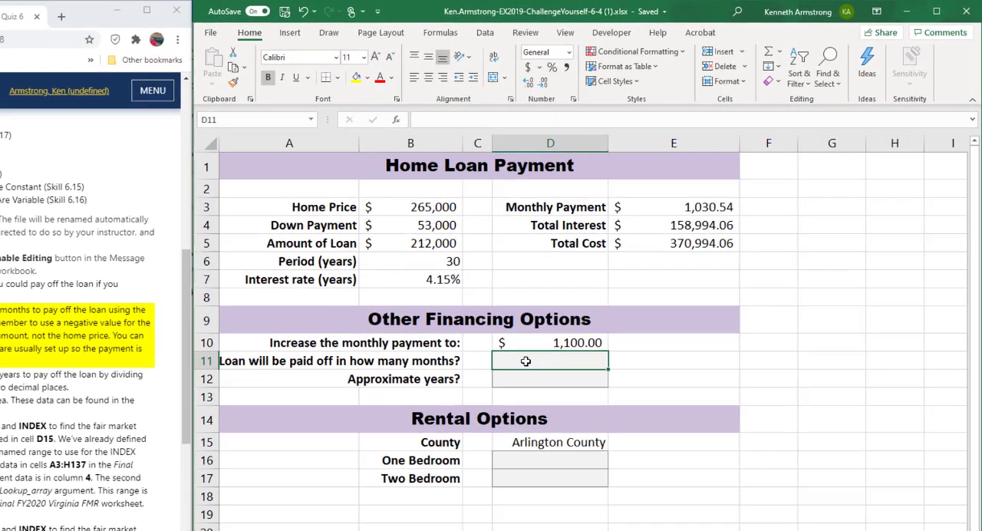
pyautogui.write('=')
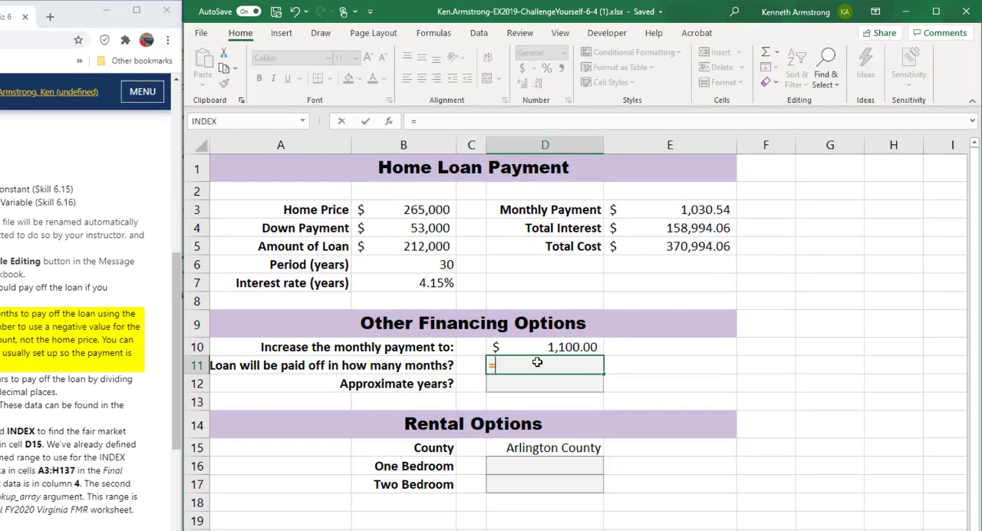
pyautogui.write('nper')
pyautogui.press('Tab')
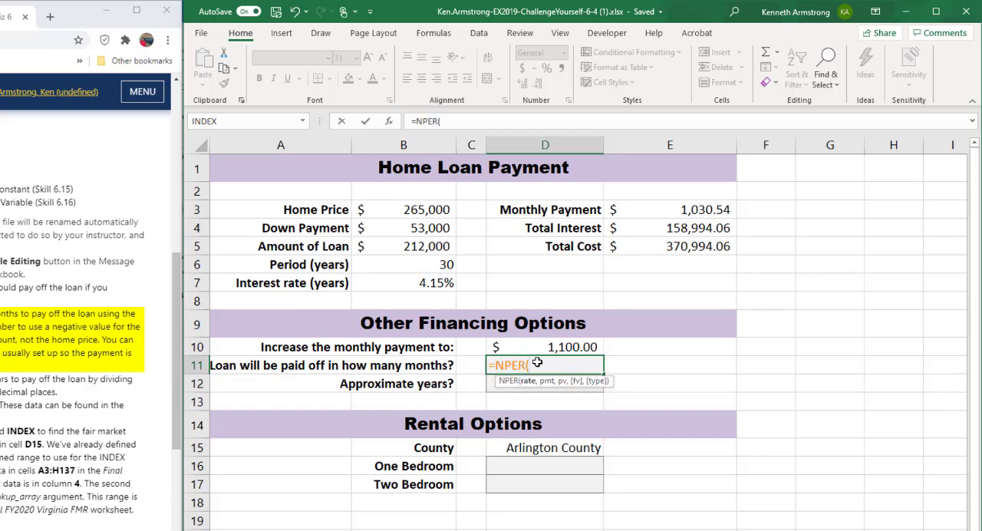
pyautogui.click(413, 284)
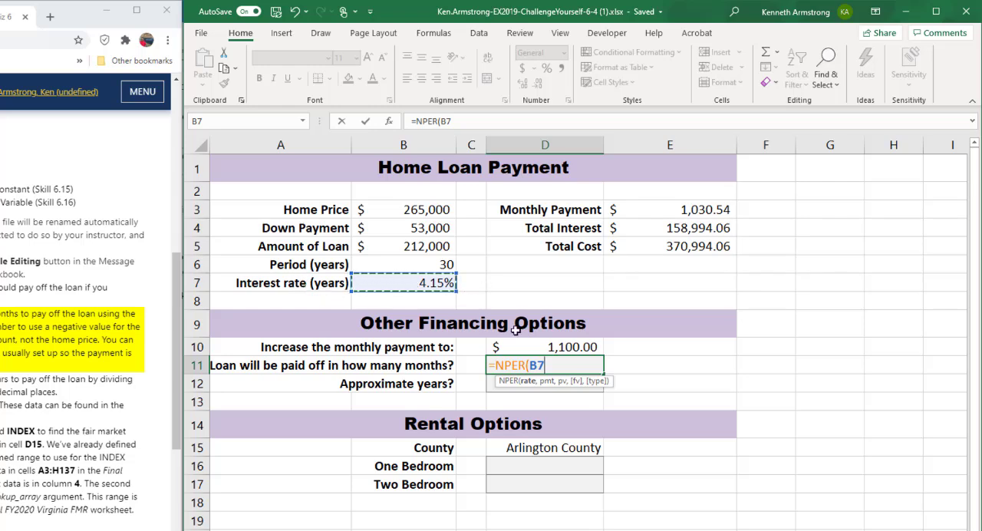
pyautogui.write('/12')
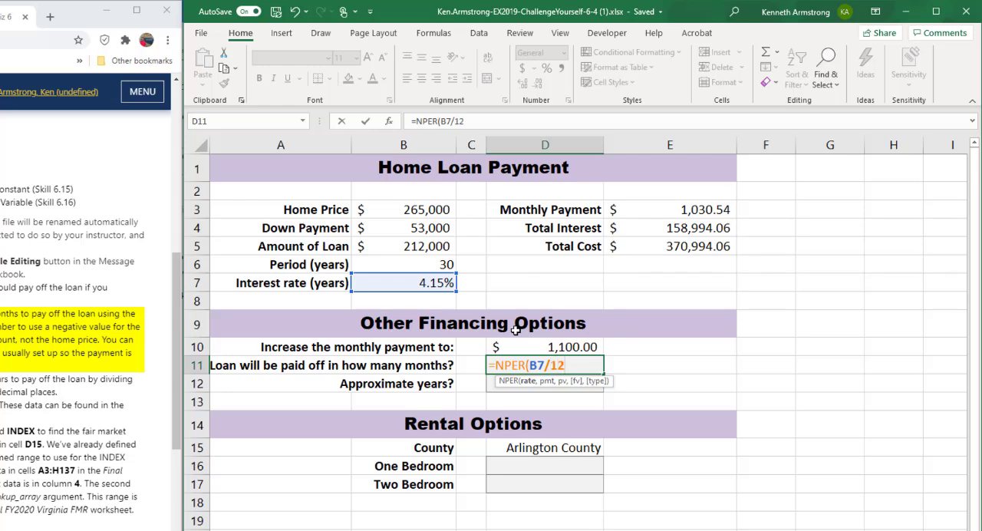
pyautogui.write(',')
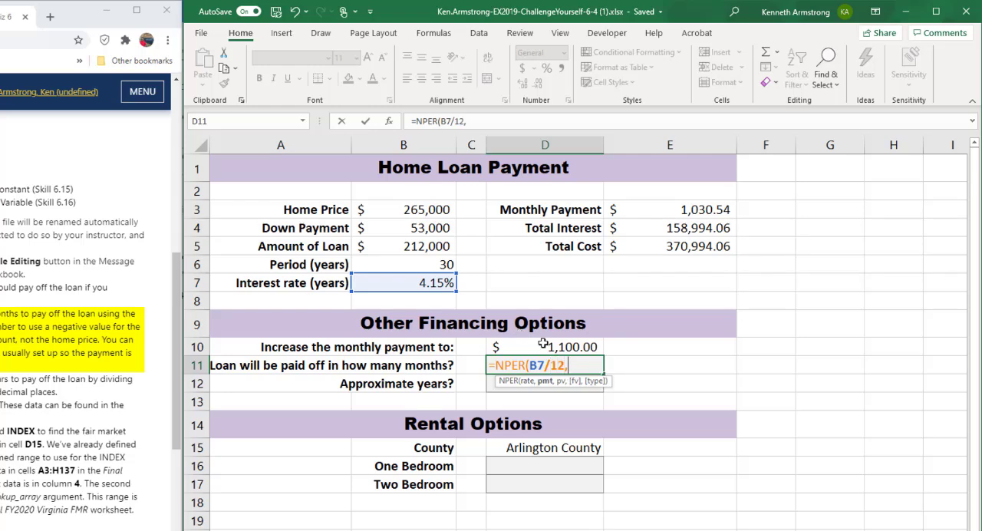
# Step: Complete the D11 NPER formula with D10 as the payment and -B5 as the present value
pyautogui.click(546, 347)
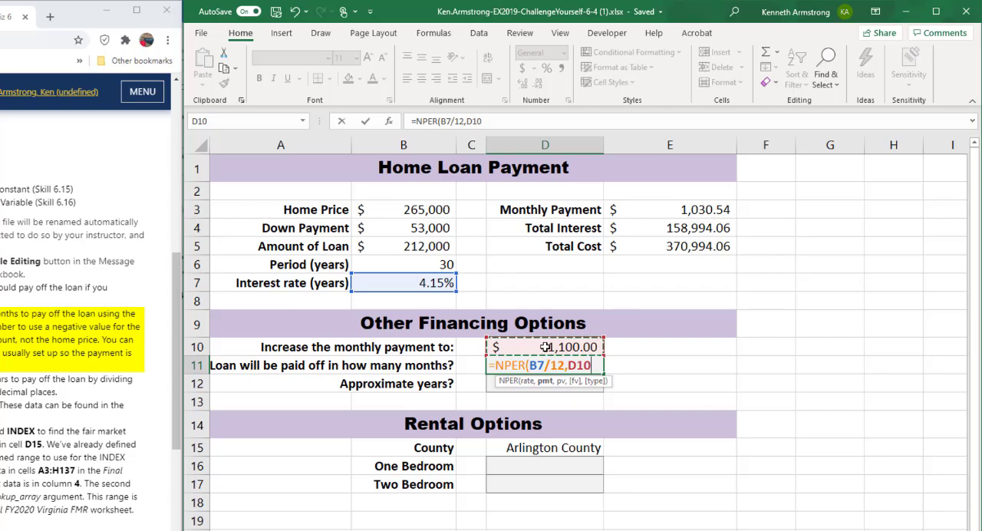
pyautogui.write(',')
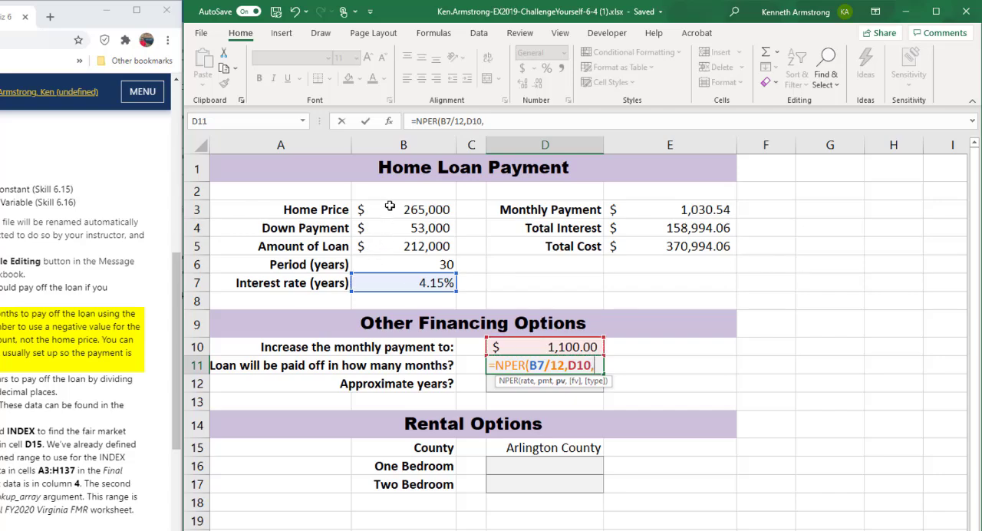
pyautogui.click(389, 249)
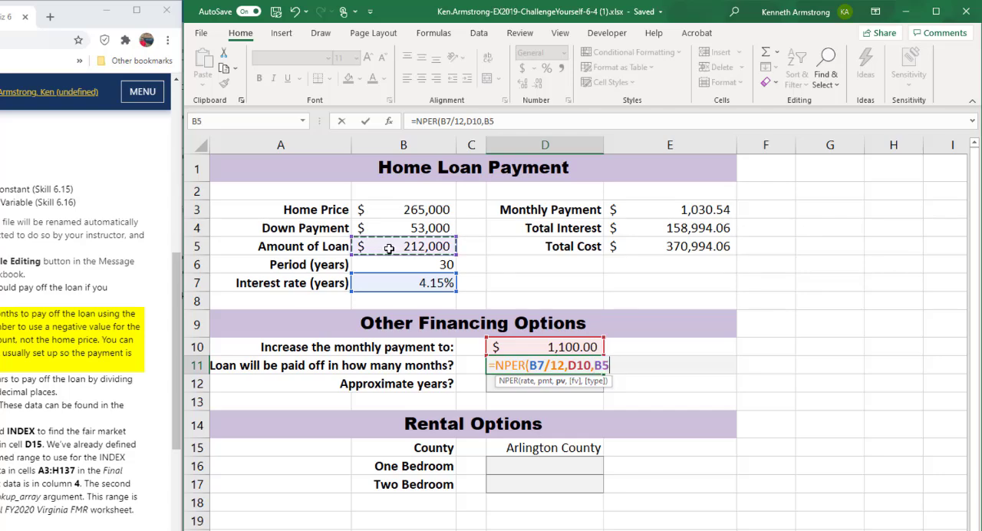
pyautogui.press('BackSpace')
pyautogui.press('BackSpace')
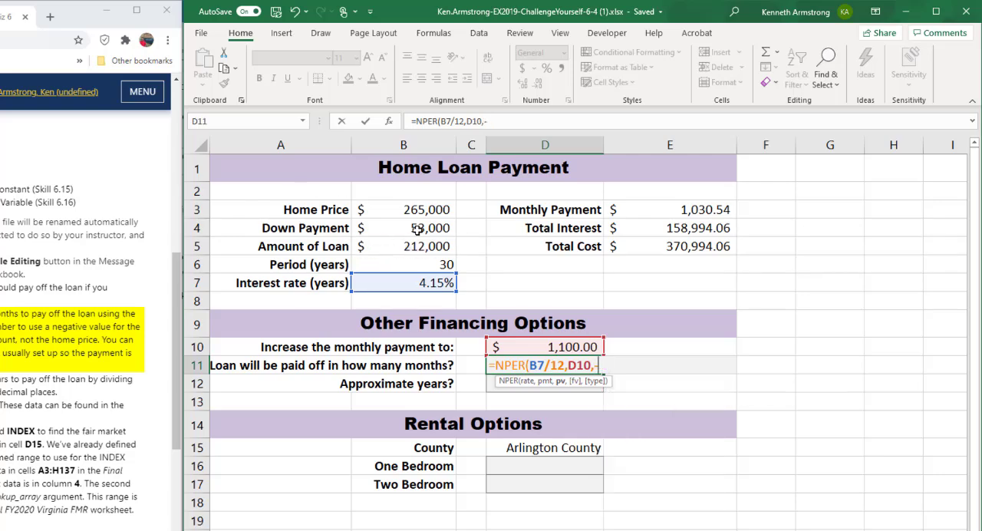
pyautogui.click(410, 246)
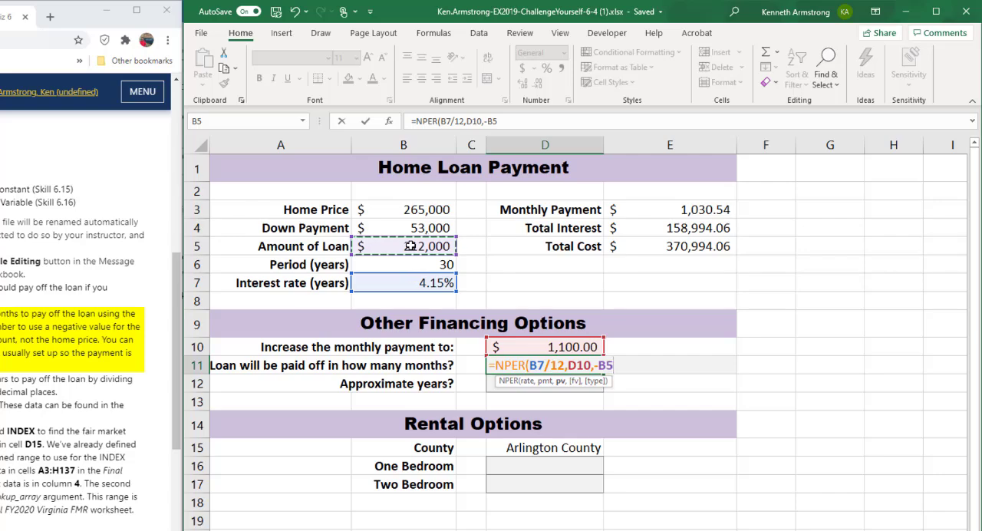
pyautogui.write(')')
pyautogui.hotkey('ctrl', 'Return')
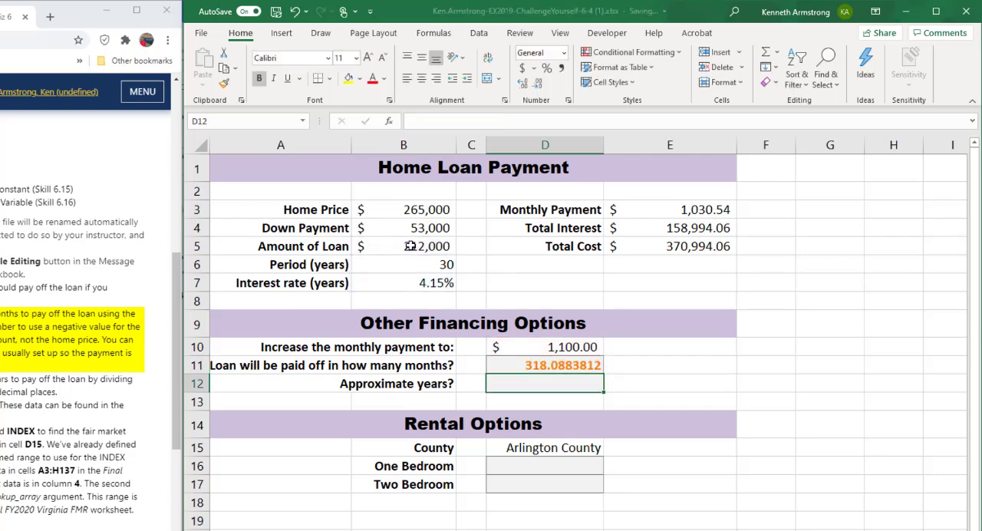
# Step: Convert the payoff months to years in D12 with the formula =D11/12
pyautogui.press('Down')
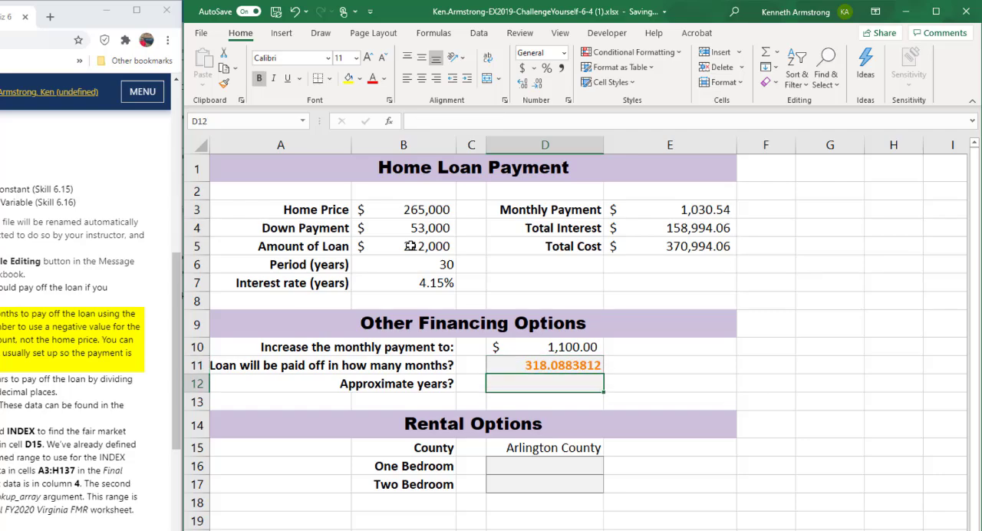
pyautogui.write('=')
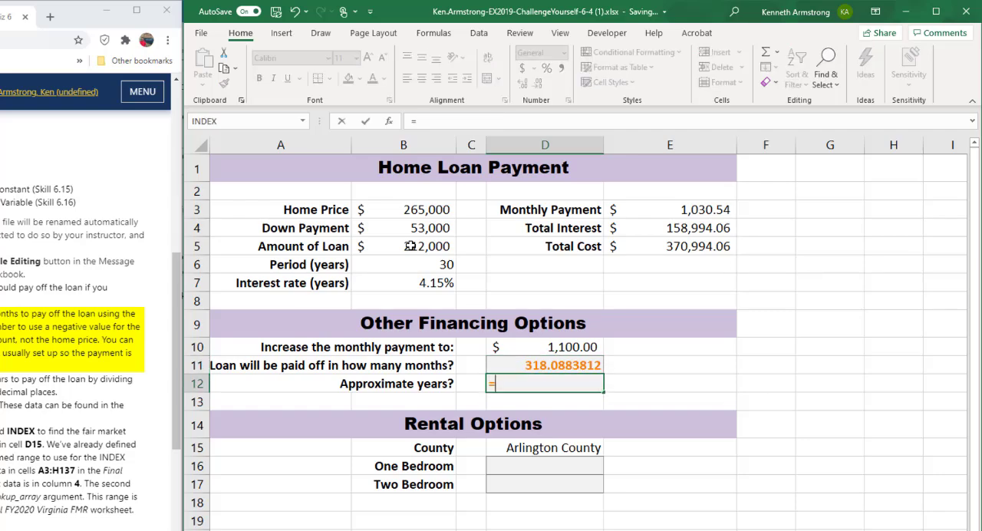
pyautogui.press('Up')
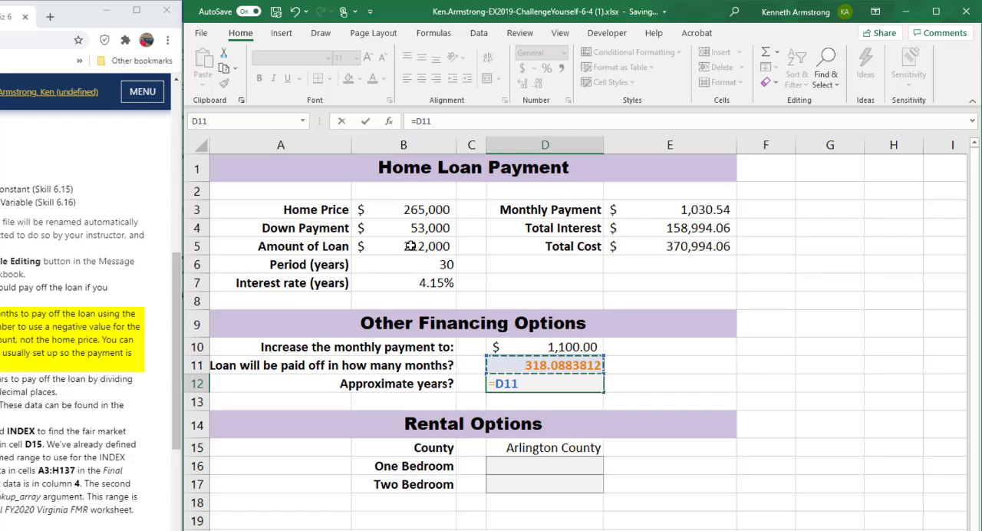
pyautogui.write('/12')
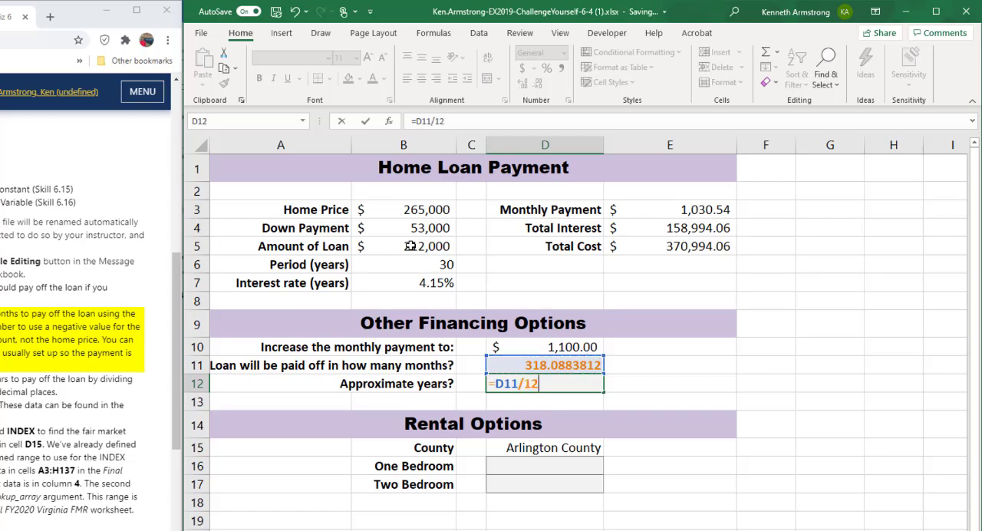
pyautogui.press('Return')
pyautogui.press('Up')
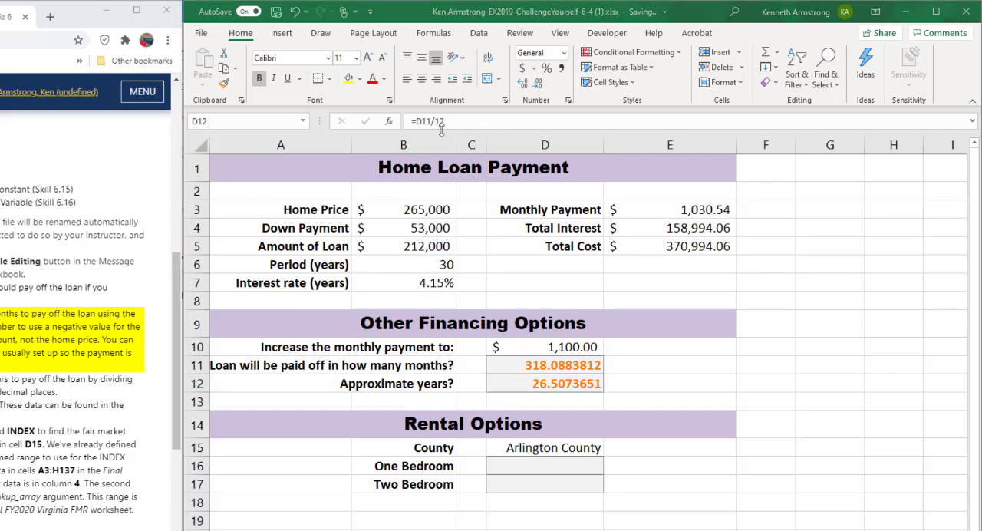
# Step: Round the approximate years in D12 to zero decimals by changing the formula to =ROUND(D11/12,0)
pyautogui.click(417, 120)
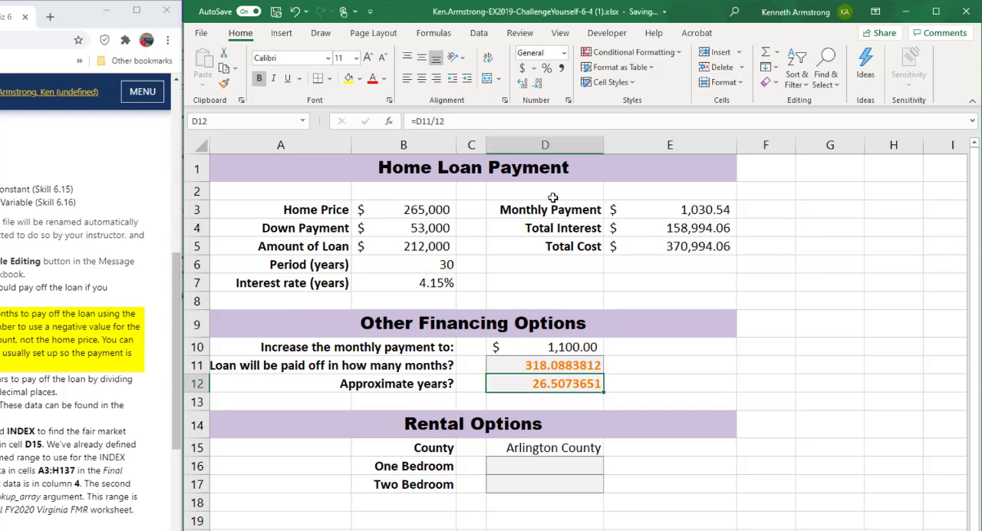
pyautogui.click(419, 120)
pyautogui.write('round(D11/12')
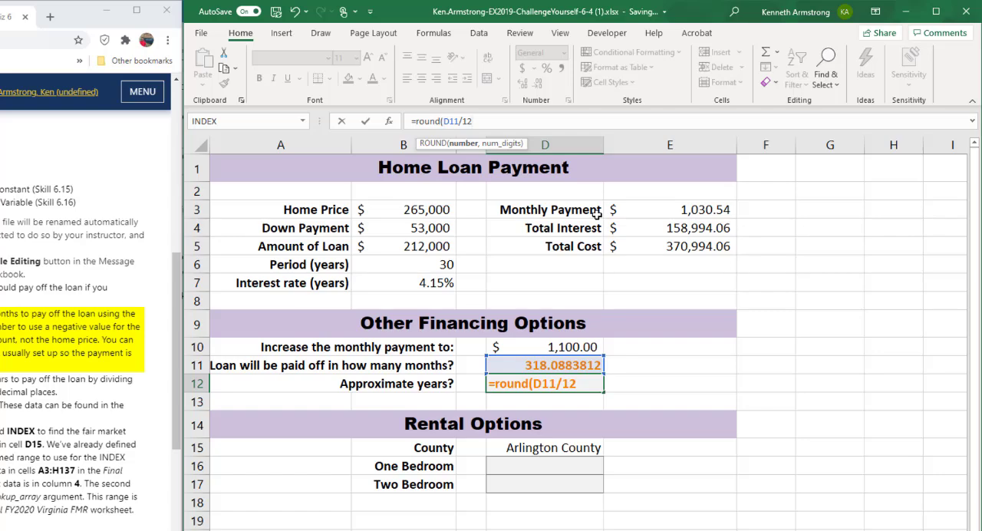
pyautogui.write(',0)')
pyautogui.press('Return')
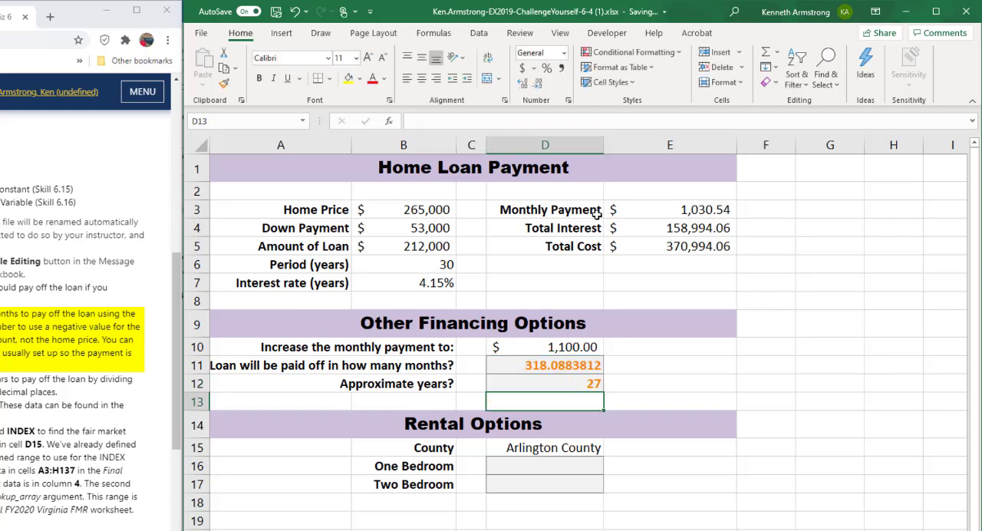
pyautogui.press('Up')
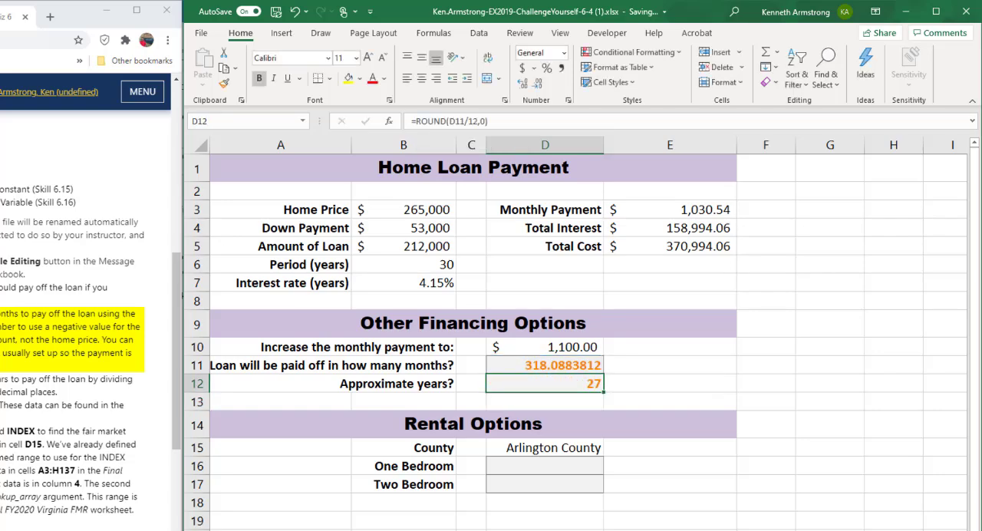
# Step: Inspect the data covered by the FMR_2020 named range on the Final FY2020 Virginia FMR worksheet
pyautogui.click(525, 467)
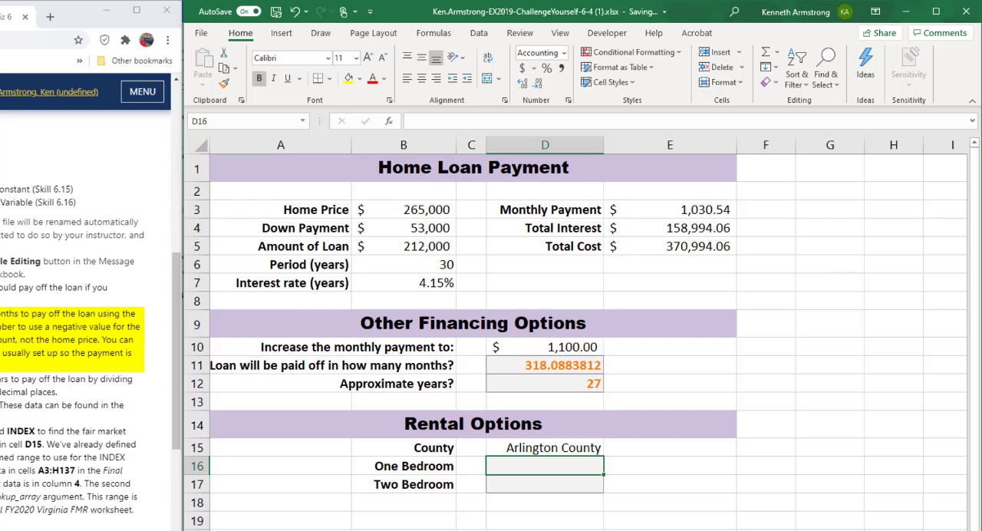
pyautogui.hotkey('ctrl', 'pagedown')
pyautogui.moveTo(240, 208); pyautogui.dragTo(718, 530)
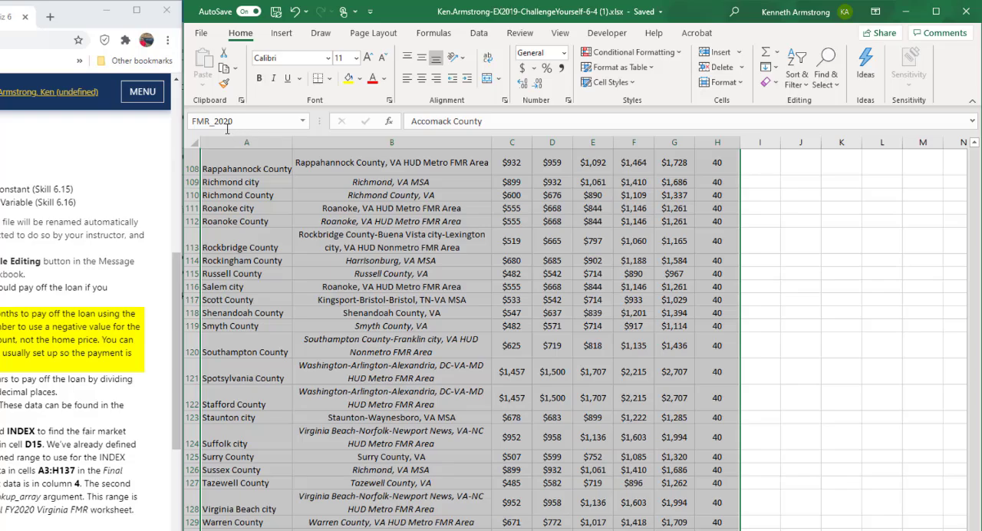
pyautogui.scroll(20, 850, 384)
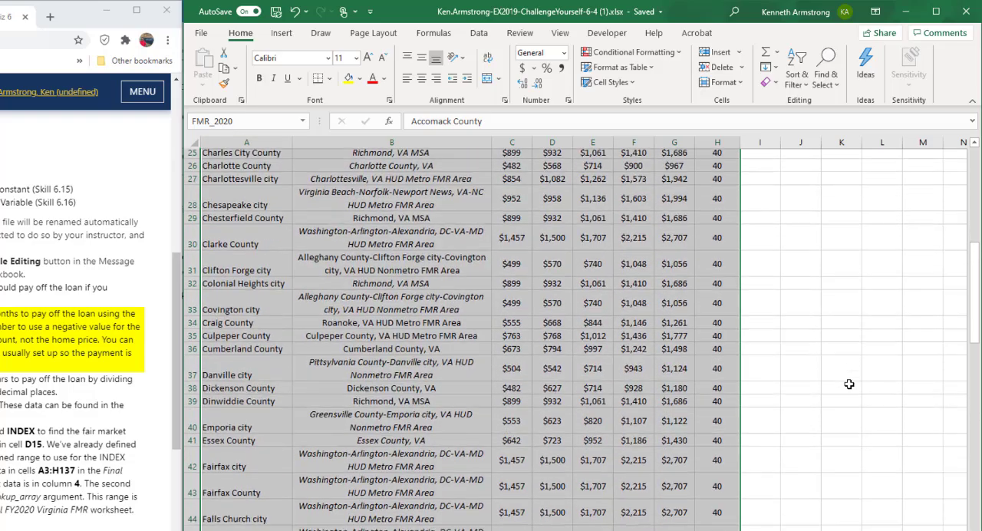
# Step: Review the column headings of the Final FY2020 Virginia FMR table, from Locality Name across to FMR Percentile
pyautogui.scroll(8, 850, 384)
pyautogui.click(593, 312)
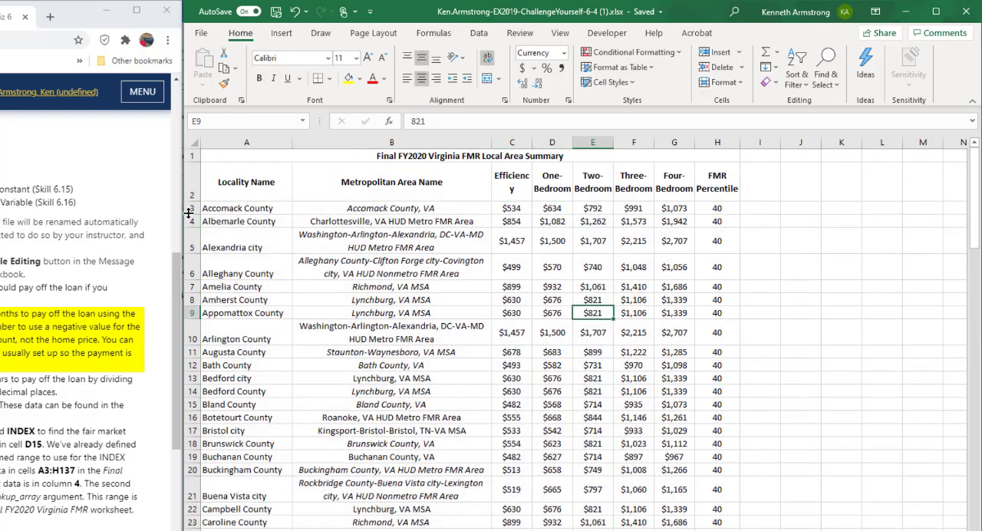
pyautogui.moveTo(246, 182); pyautogui.dragTo(253, 445)
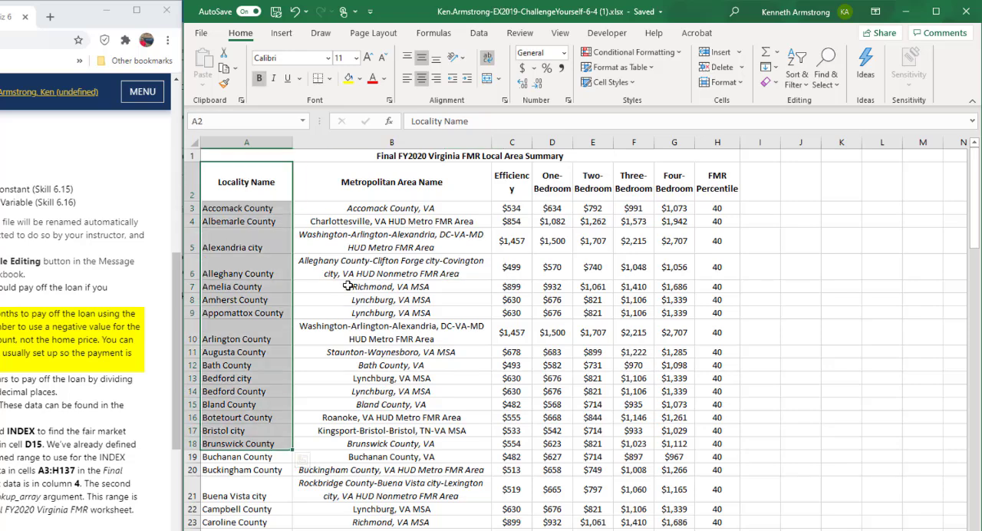
pyautogui.moveTo(391, 184); pyautogui.dragTo(402, 453)
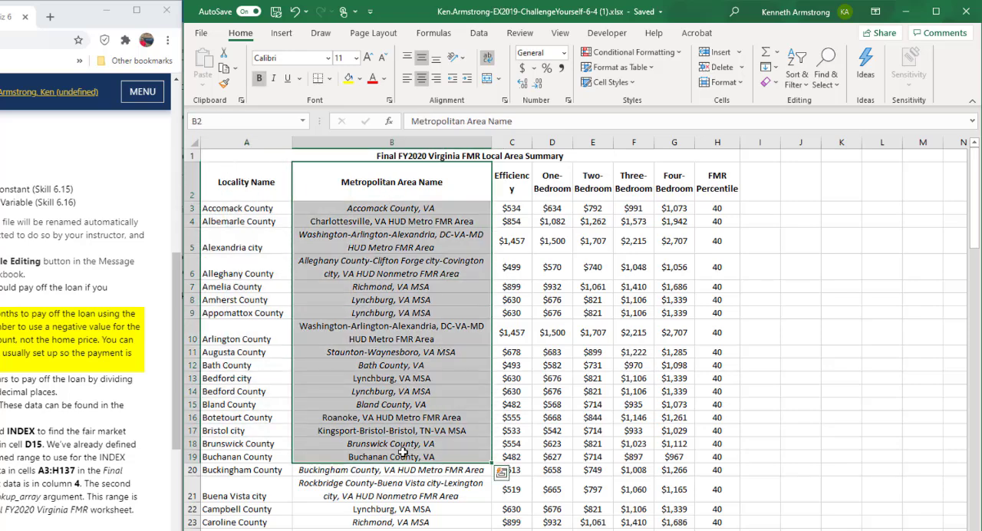
pyautogui.click(513, 189)
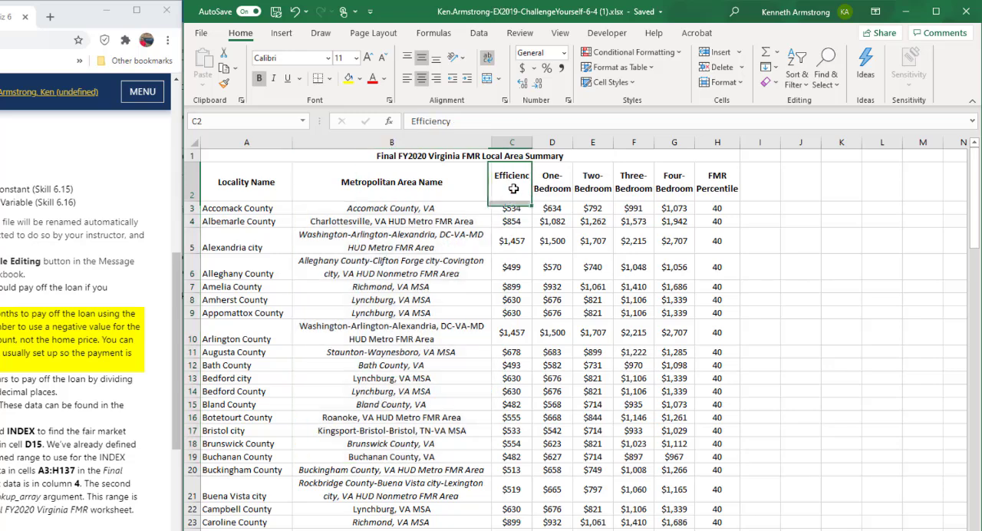
pyautogui.click(559, 181)
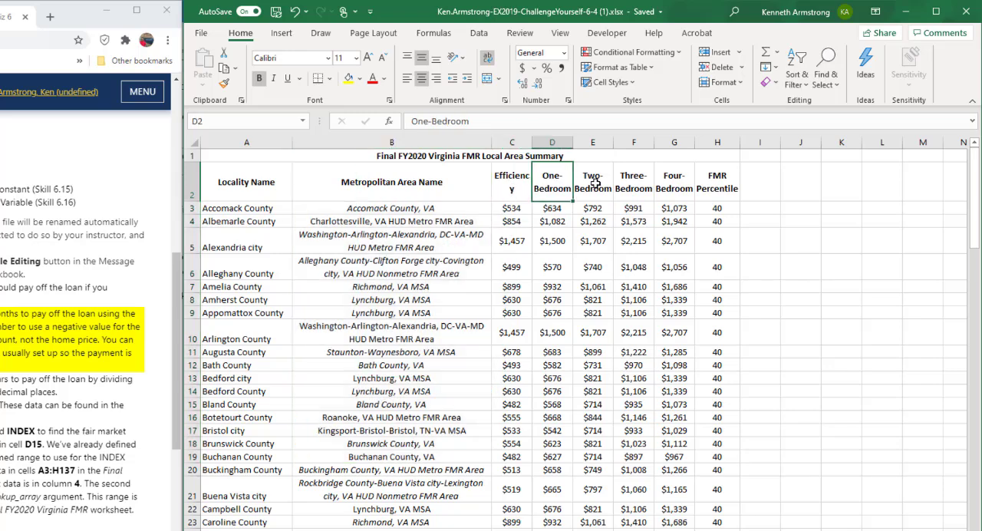
pyautogui.click(596, 183)
pyautogui.click(633, 182)
pyautogui.click(675, 184)
pyautogui.click(712, 184)
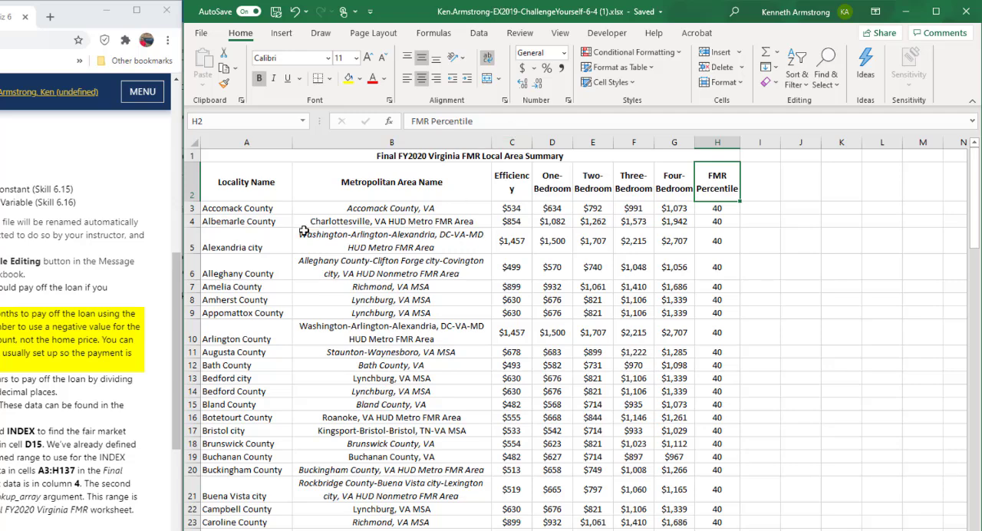
# Step: Trace which table row holds the county from D15 and which column holds the one-bedroom rents on the Virginia FMR worksheet
pyautogui.hotkey('ctrl', 'pageup')
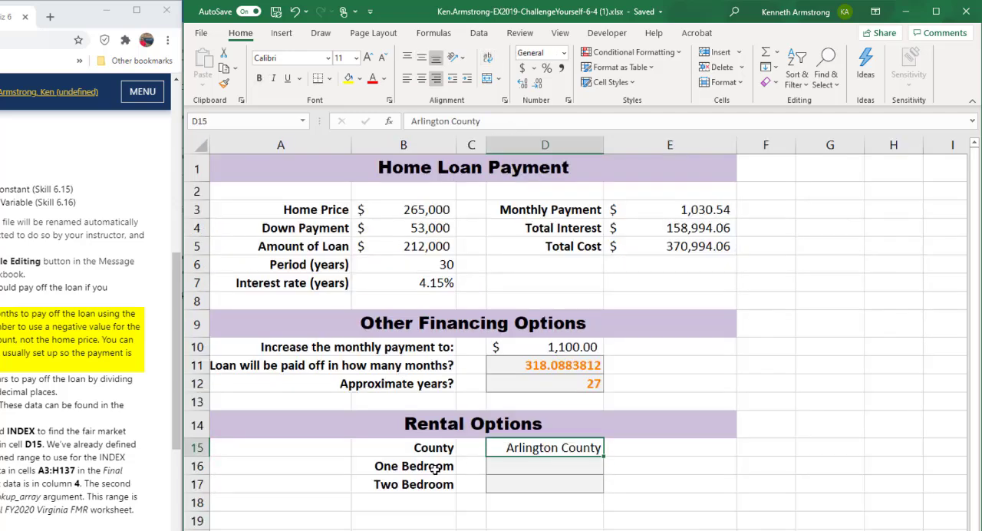
pyautogui.click(438, 467)
pyautogui.hotkey('ctrl', 'pagedown')
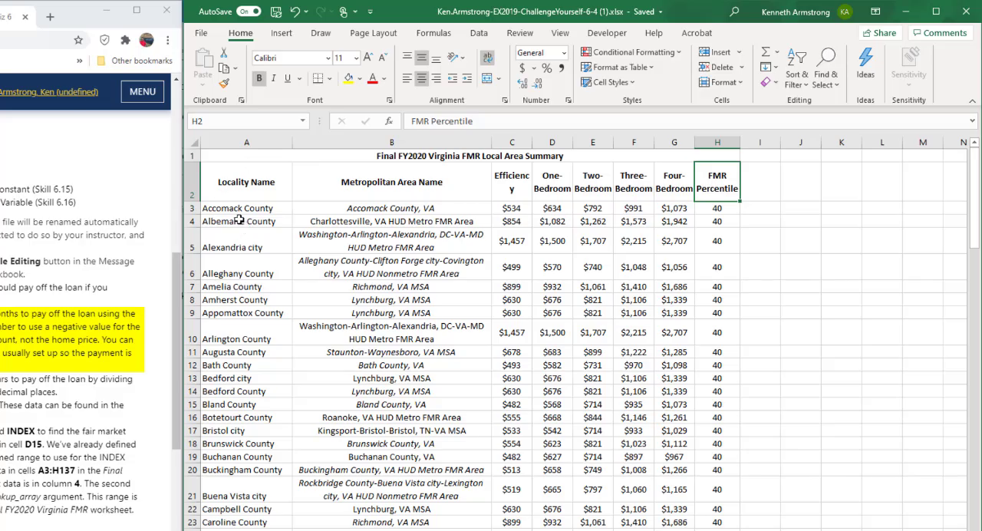
pyautogui.moveTo(238, 183); pyautogui.dragTo(235, 527)
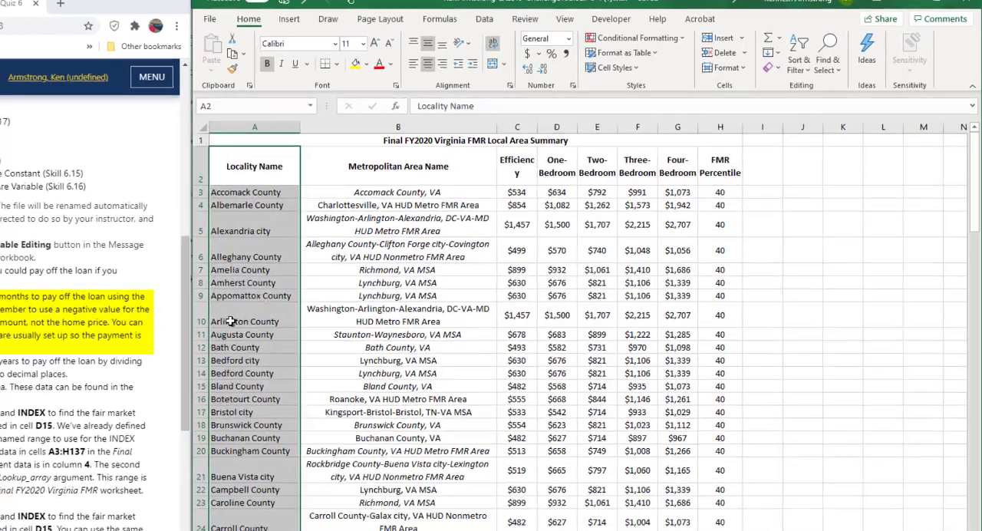
pyautogui.click(222, 338)
pyautogui.moveTo(228, 209); pyautogui.dragTo(228, 313)
pyautogui.moveTo(287, 192); pyautogui.dragTo(283, 211)
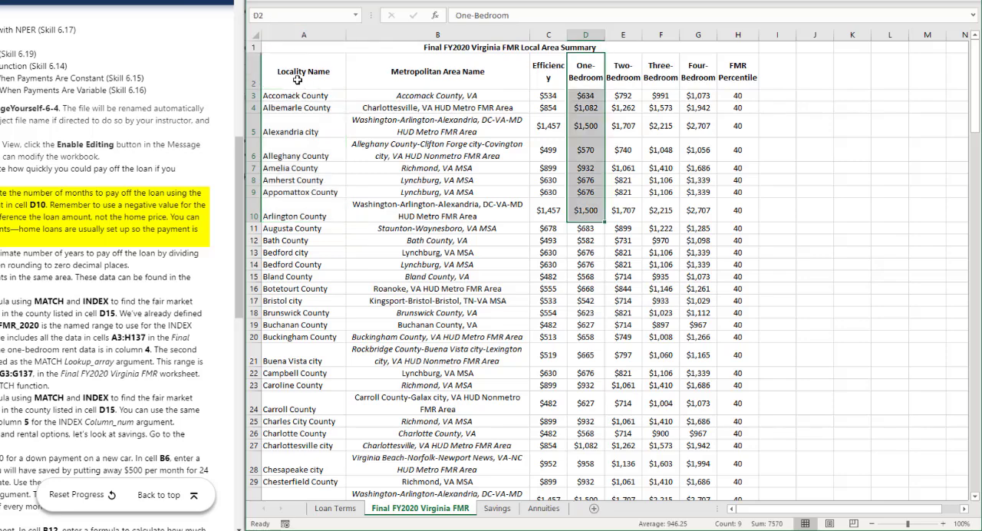
pyautogui.moveTo(296, 77); pyautogui.dragTo(577, 86)
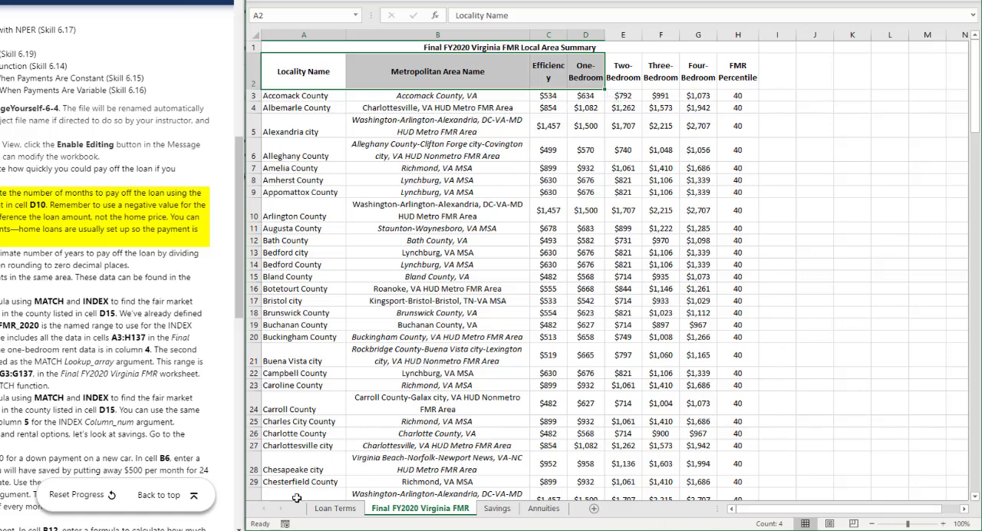
# Step: Start an INDEX formula in D16 on the Loan Terms worksheet with the named range FMR_2020 as its array
pyautogui.click(335, 508)
pyautogui.write('=')
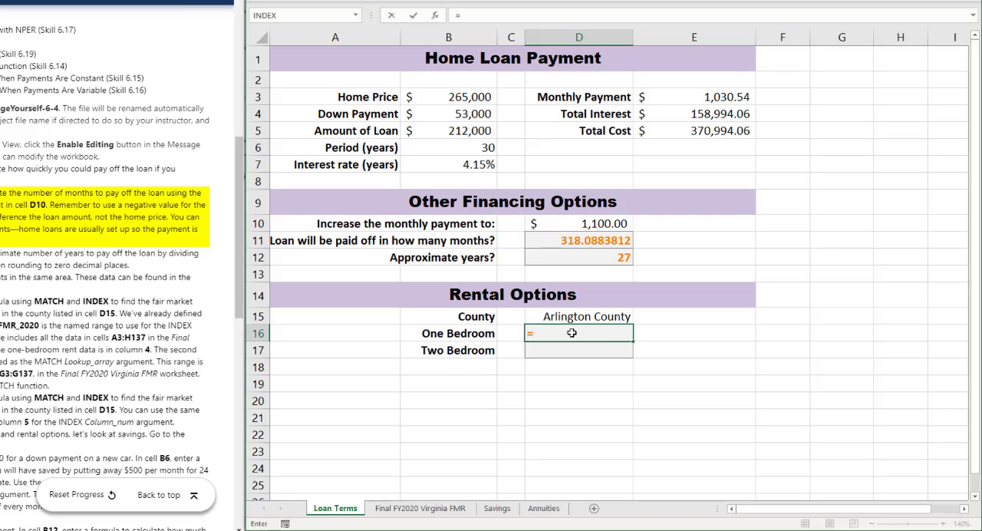
pyautogui.write('in')
pyautogui.press('Tab')
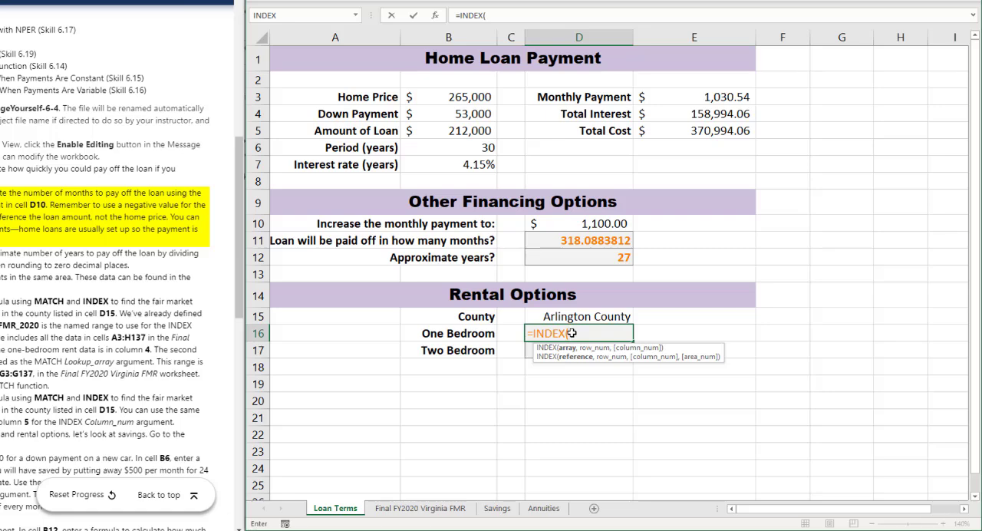
pyautogui.write('fm')
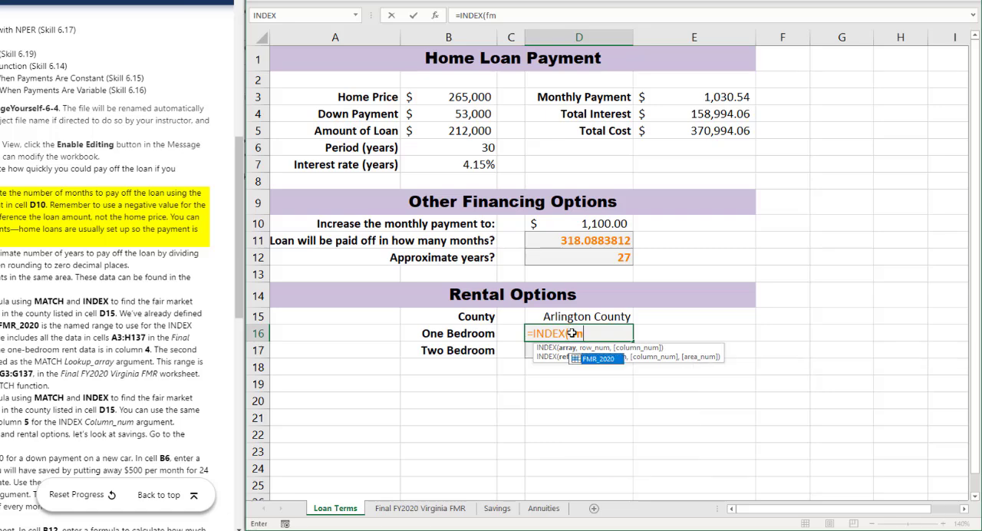
pyautogui.press('Tab')
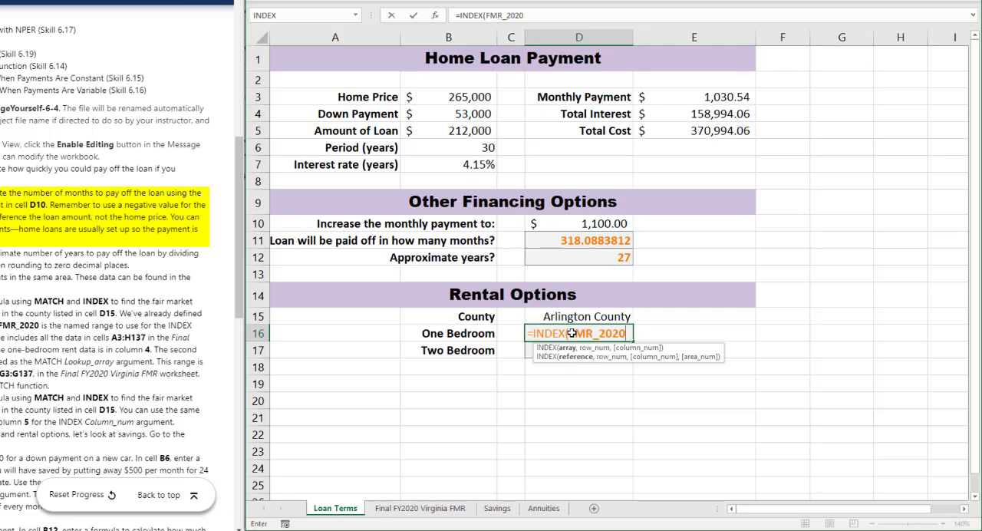
pyautogui.write(',')
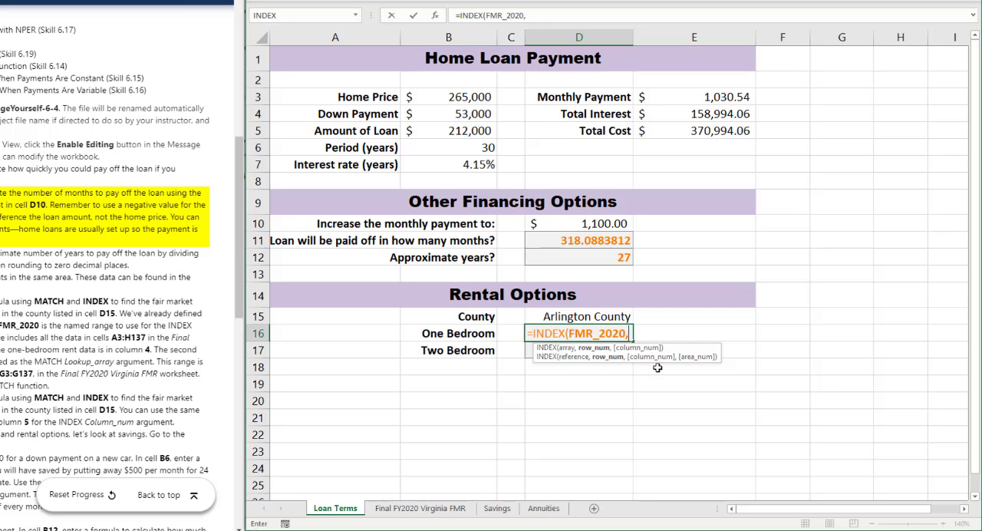
# Step: Nest MATCH(D15,Counties,0) as the row number argument of the D16 INDEX formula
pyautogui.write('MATCH(')
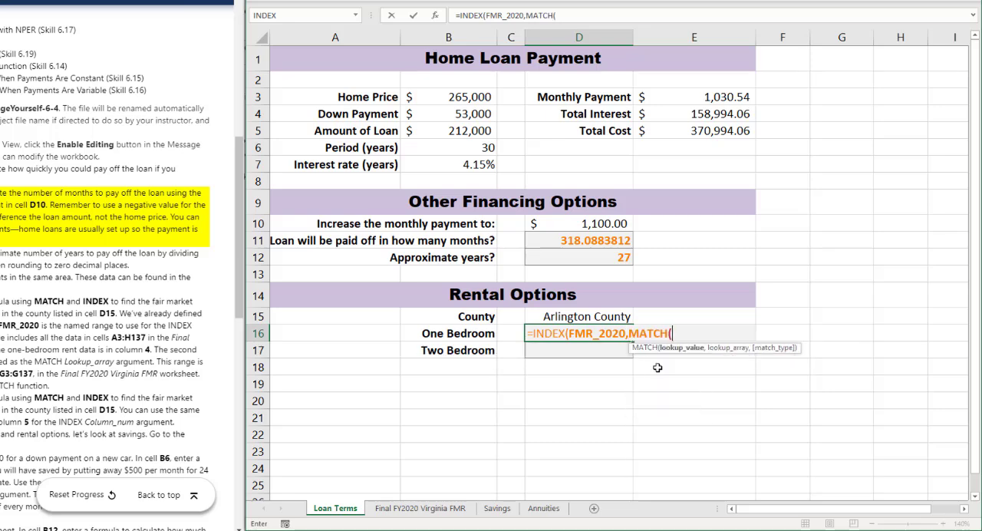
pyautogui.click(601, 315)
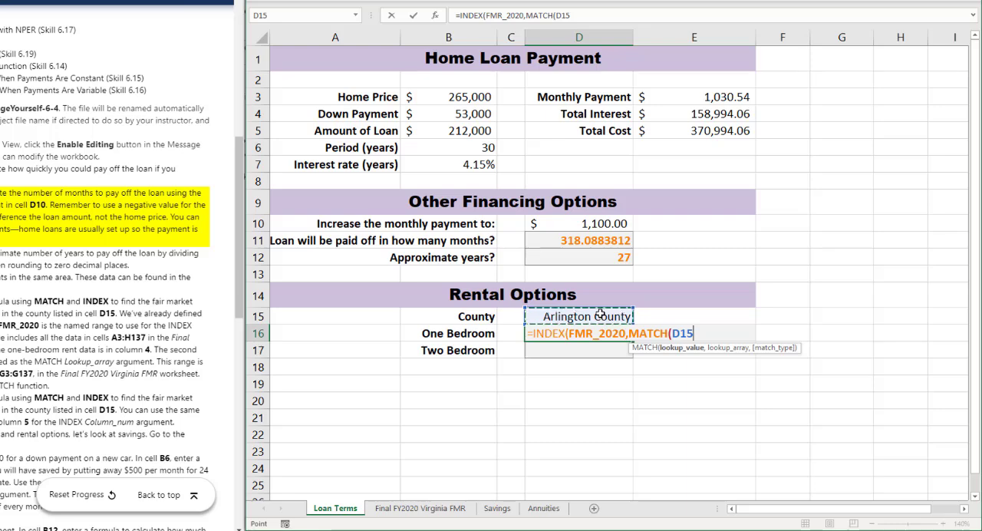
pyautogui.write(',')
pyautogui.write('co')
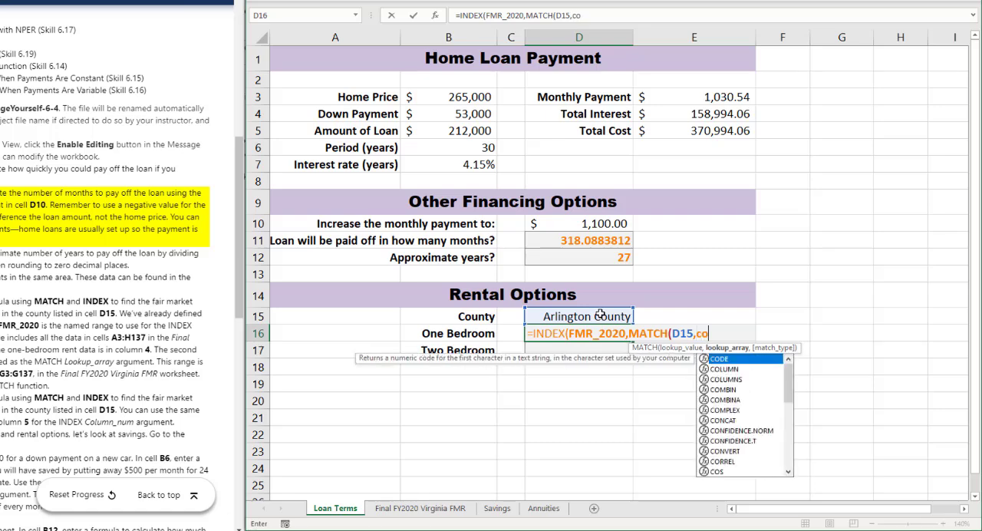
pyautogui.write('unti')
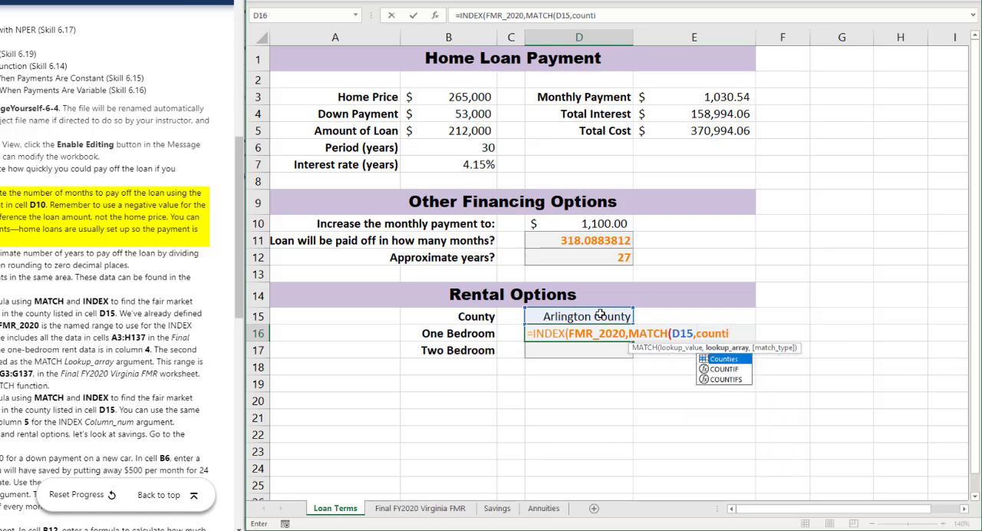
pyautogui.press('Tab')
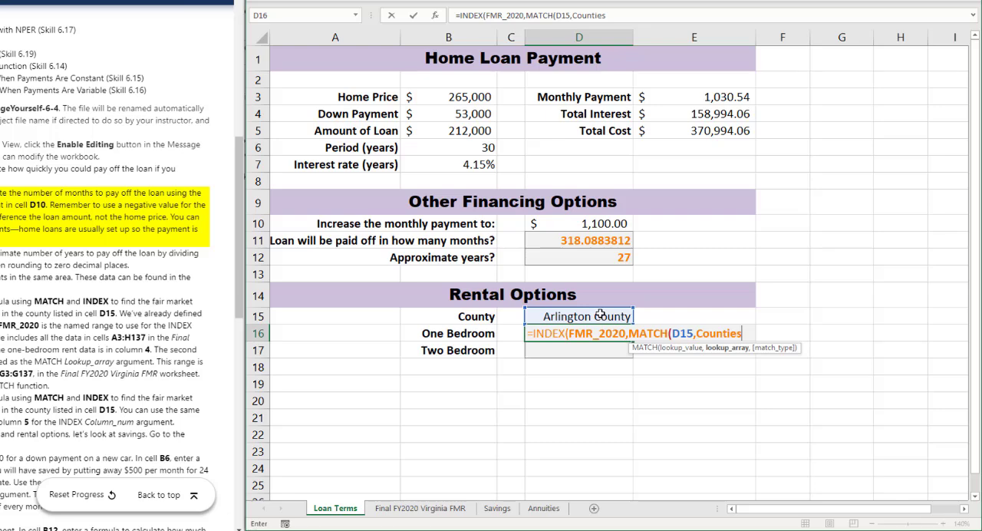
pyautogui.write(',0')
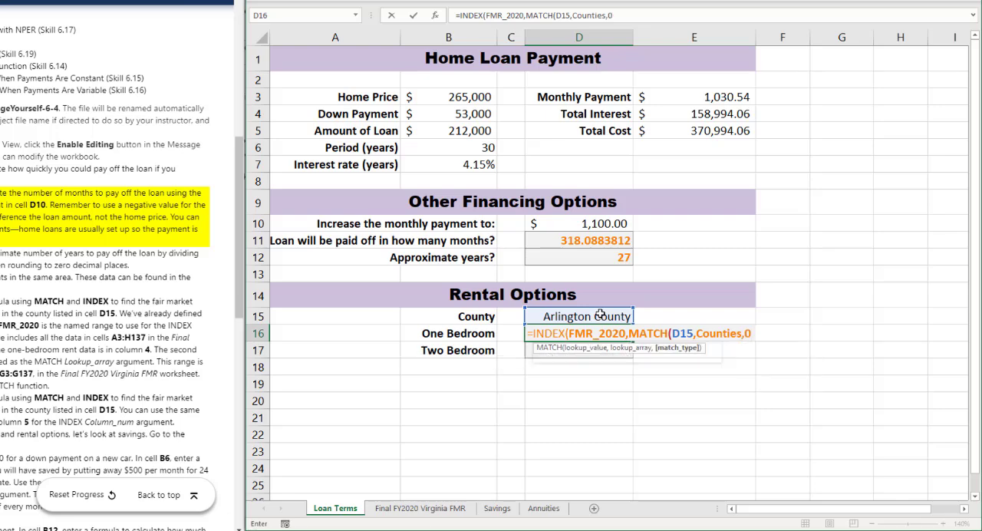
pyautogui.write('),')
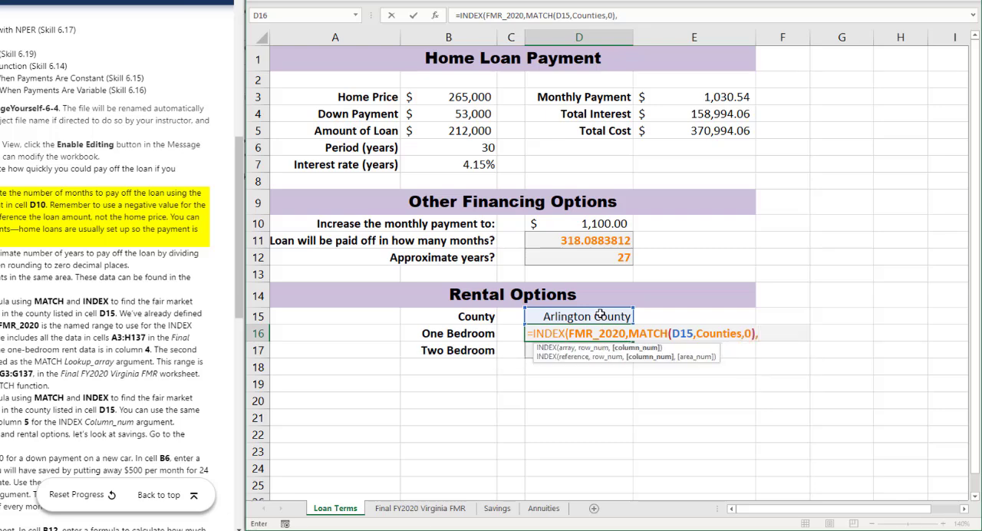
pyautogui.write('4)')
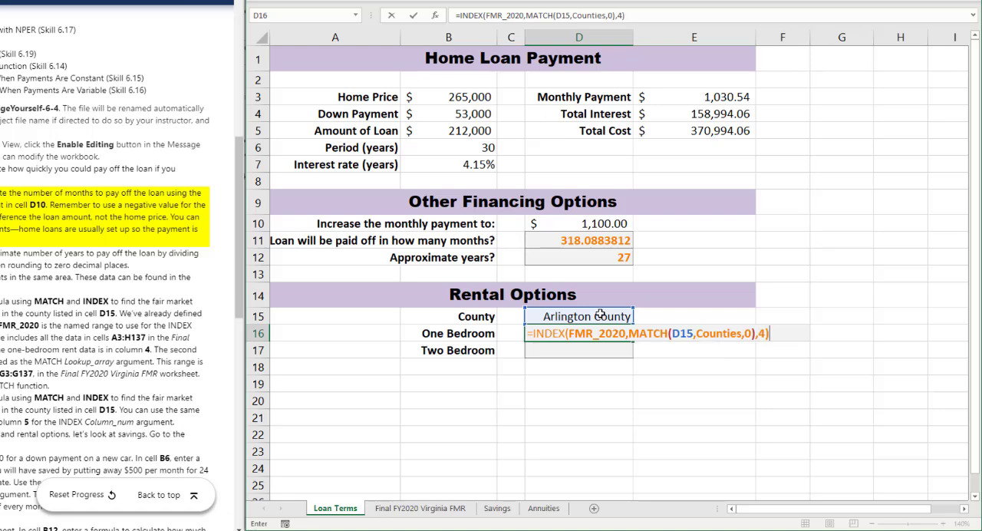
# Step: Complete the D16 formula with 4 as the INDEX column number
pyautogui.hotkey('ctrl', 'Return')
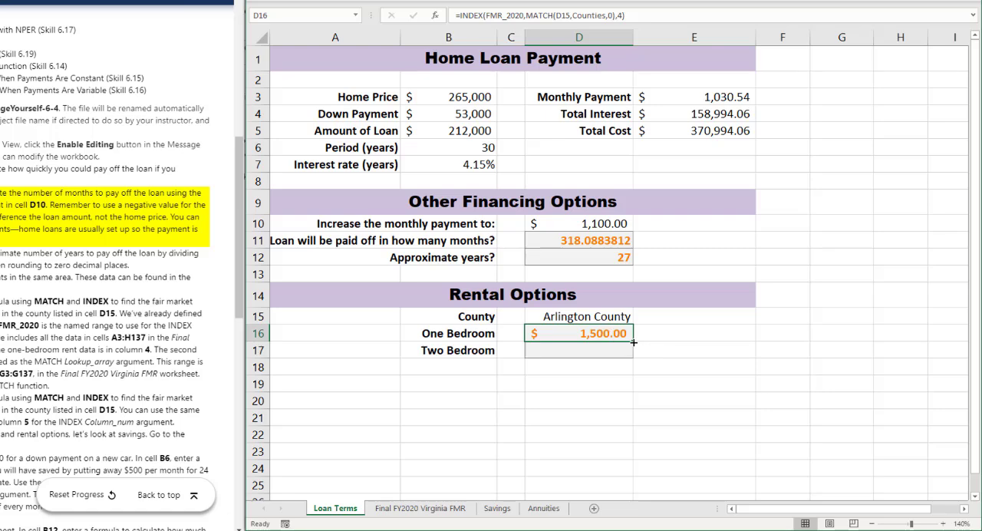
# Step: Copy the INDEX and MATCH formula from D16 into D17 and set its column number to 5 for the two-bedroom rent
pyautogui.moveTo(634, 343); pyautogui.dragTo(634, 360)
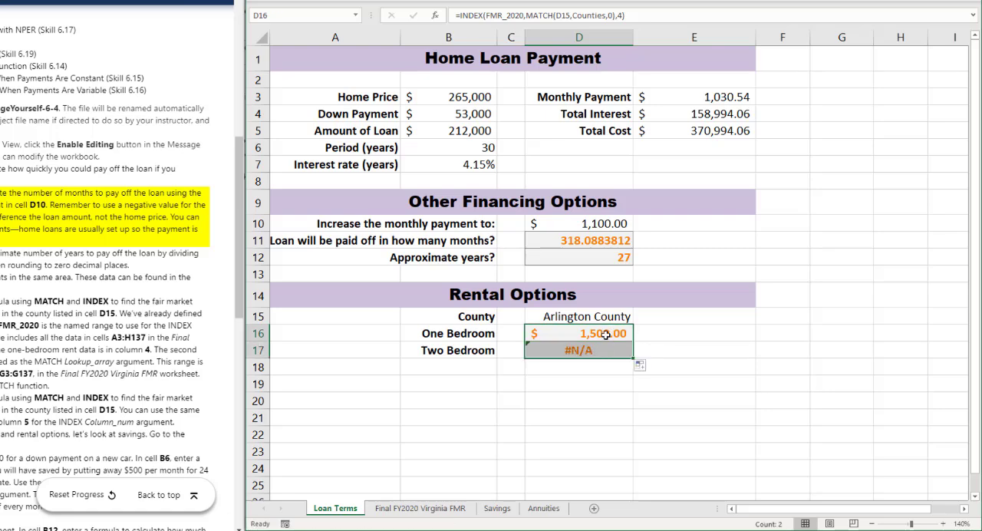
pyautogui.click(605, 335)
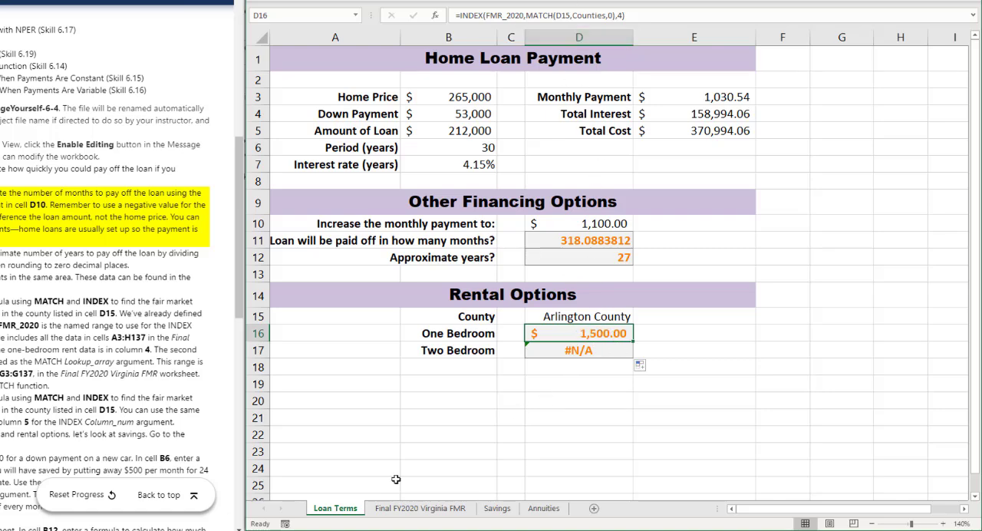
pyautogui.click(421, 508)
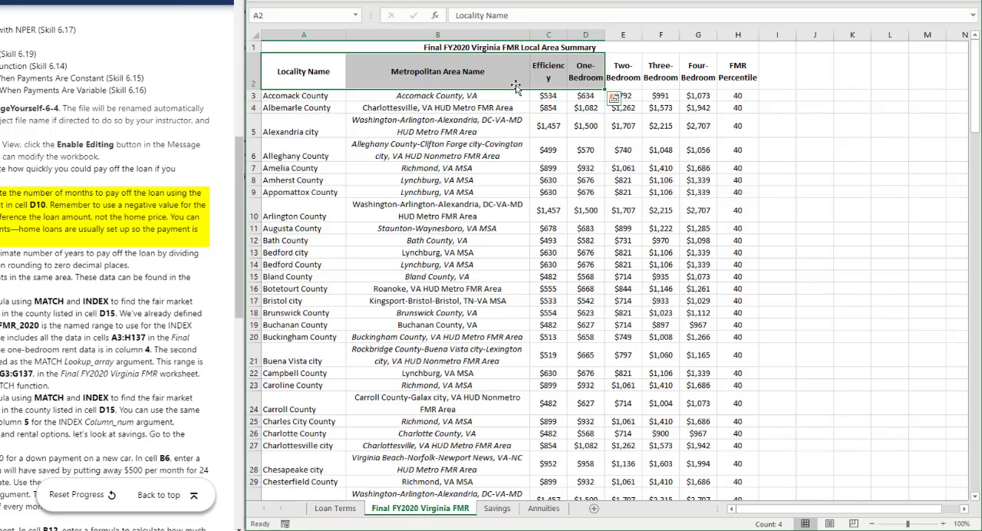
pyautogui.moveTo(330, 72); pyautogui.dragTo(624, 71)
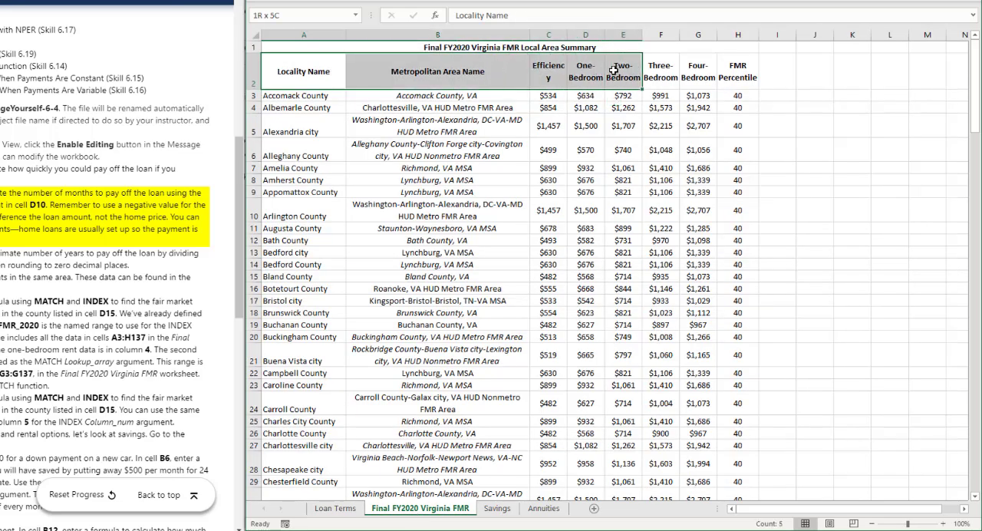
pyautogui.click(335, 508)
pyautogui.click(586, 349)
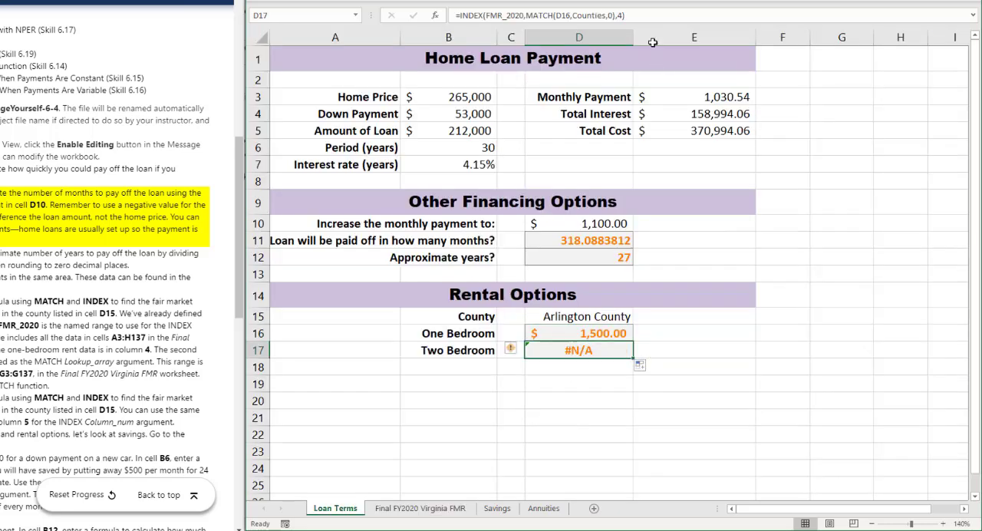
pyautogui.click(622, 15)
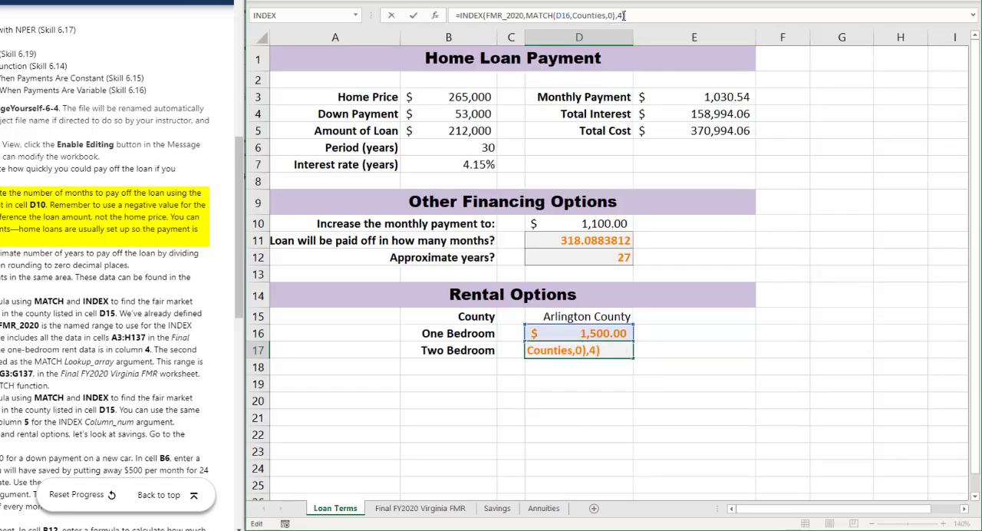
pyautogui.press('BackSpace')
pyautogui.write('56')
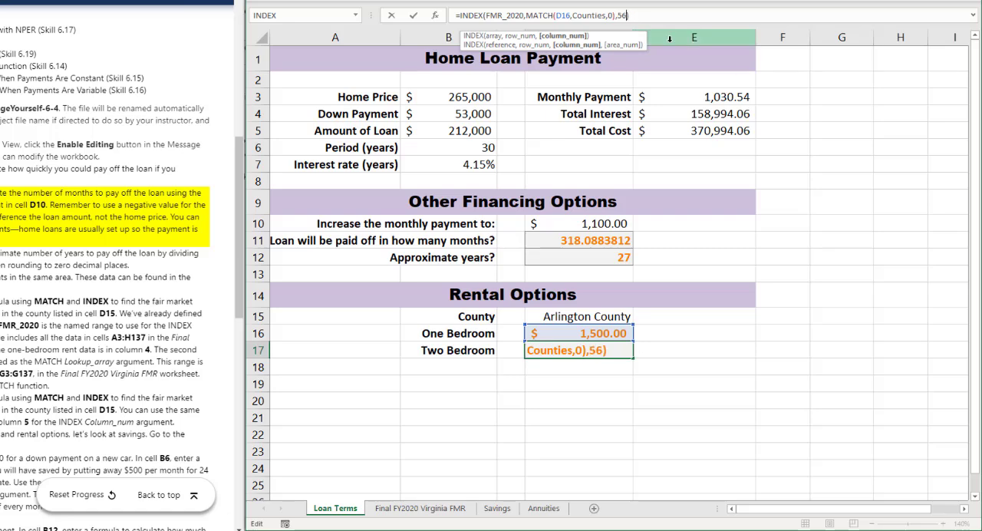
pyautogui.press('BackSpace')
pyautogui.press('Return')
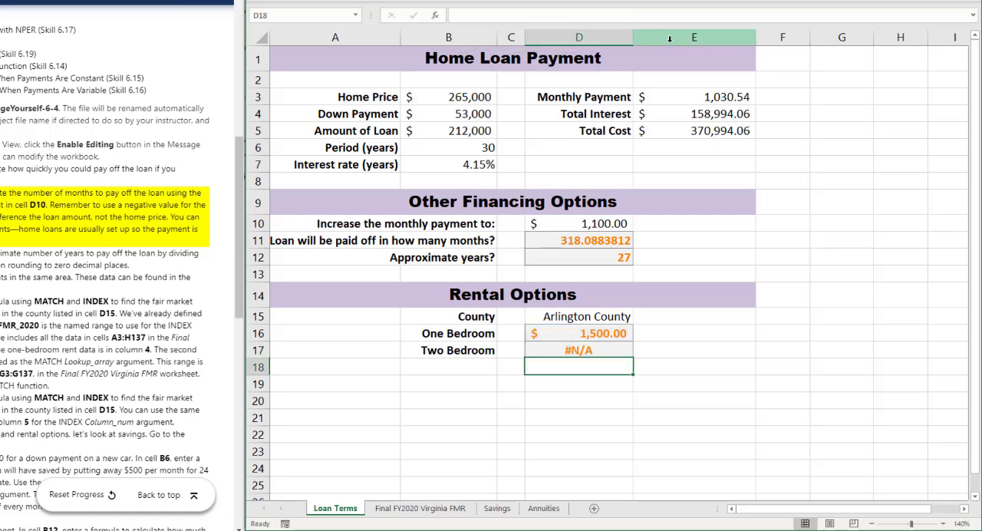
# Step: Correct the MATCH lookup value in the D17 formula to D15
pyautogui.press('Up')
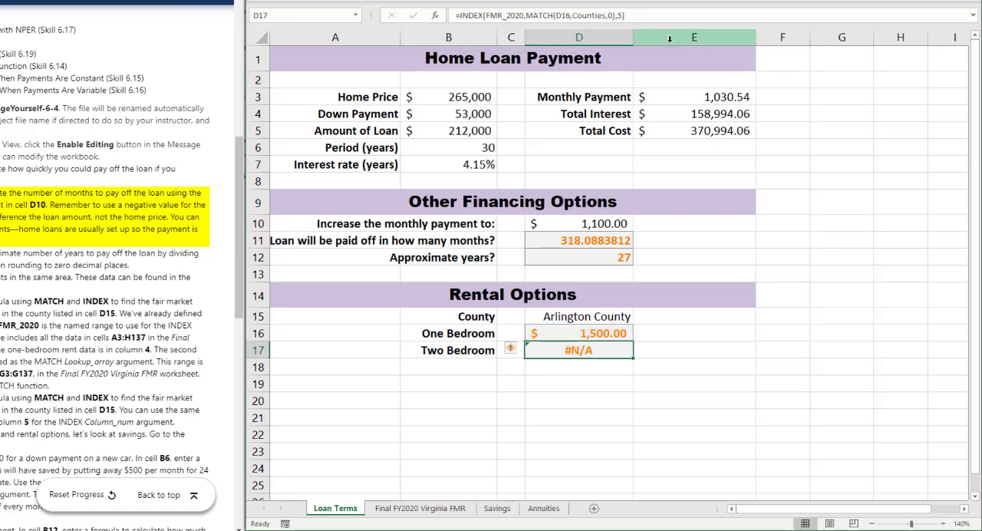
pyautogui.click(564, 15)
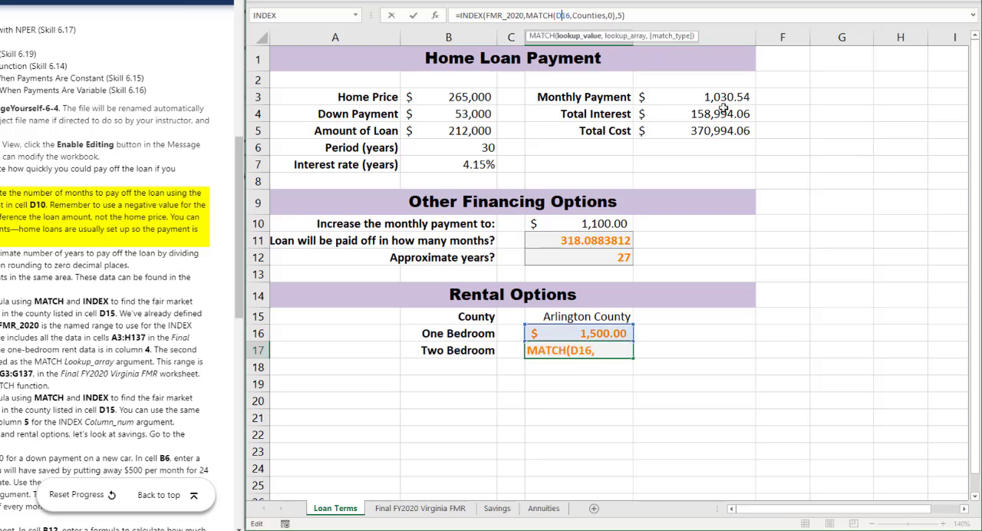
pyautogui.press('BackSpace')
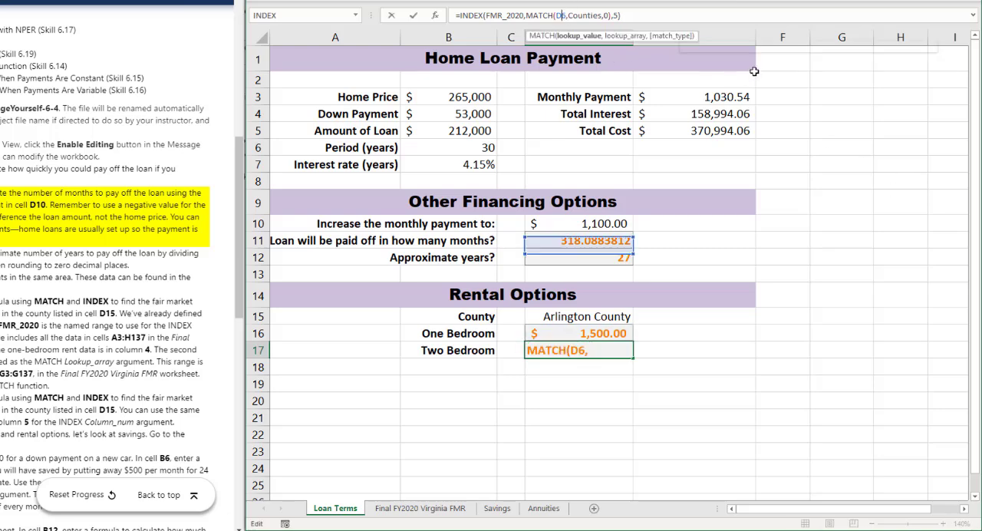
pyautogui.write('5')
pyautogui.press('BackSpace')
pyautogui.write('15')
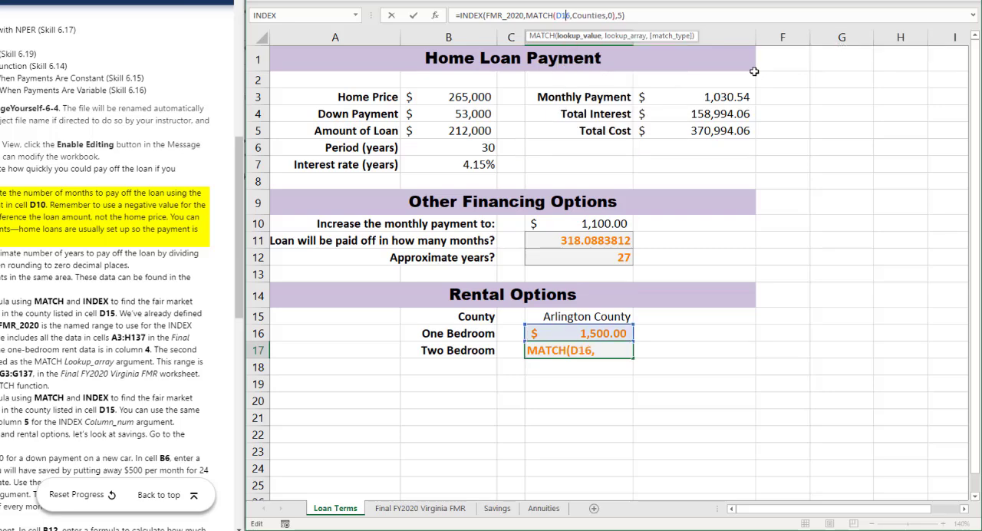
pyautogui.press('Delete')
pyautogui.hotkey('ctrl', 'Return')
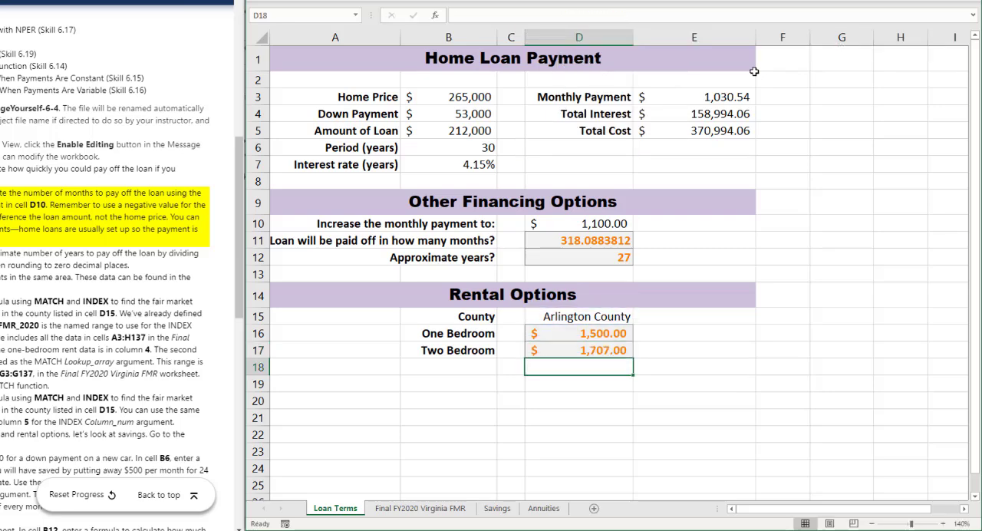
# Step: Make the row of the county reference absolute in the D16 formula, changing the MATCH lookup value to D$15
pyautogui.press('Up')
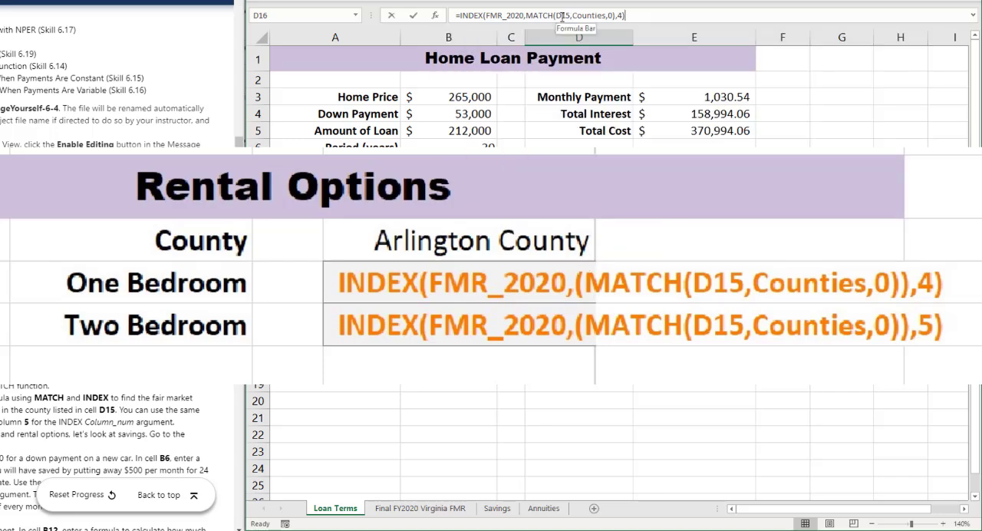
pyautogui.click(563, 15)
pyautogui.write('$')
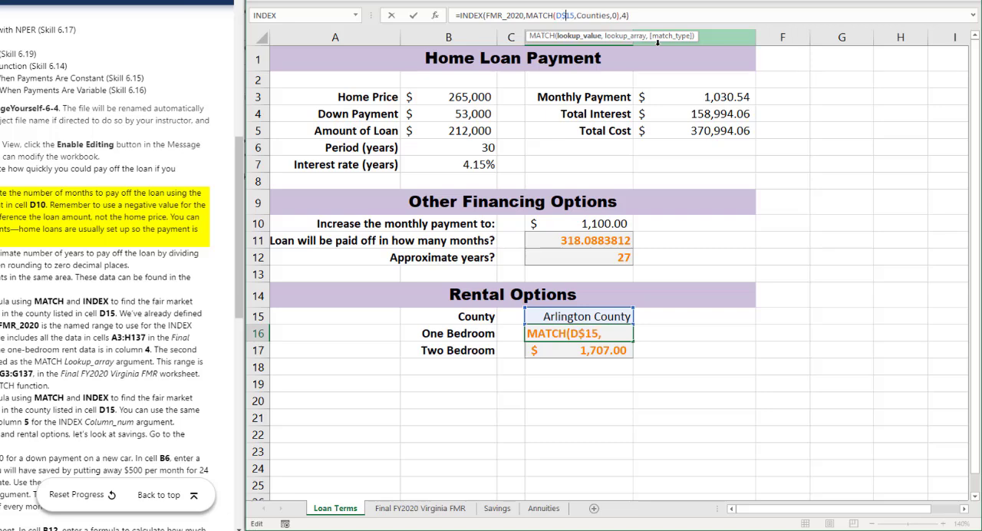
pyautogui.press('Return')
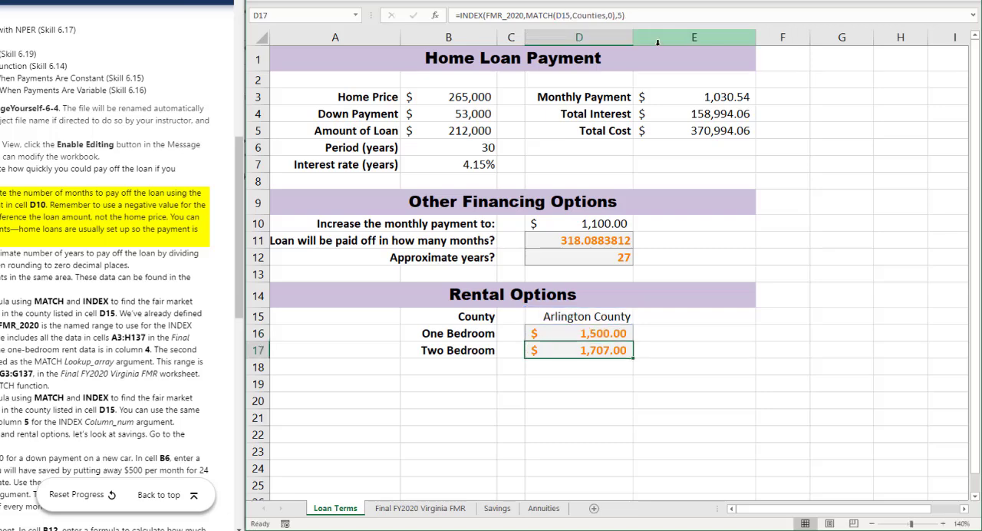
# Step: Examine the column number argument in D16, the One Bedroom label and the One-Bedroom column on the Final FY2020 Virginia FMR worksheet
pyautogui.press('Up')
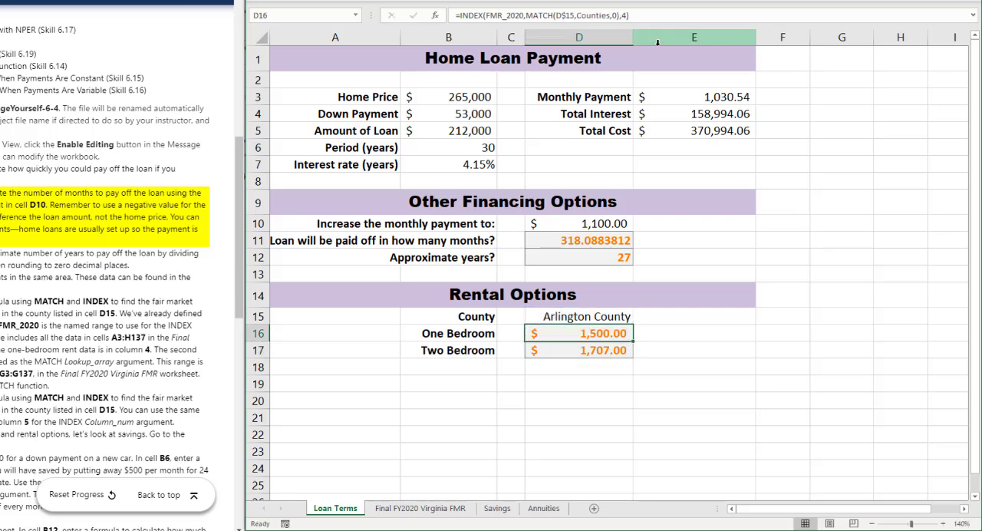
pyautogui.click(625, 15)
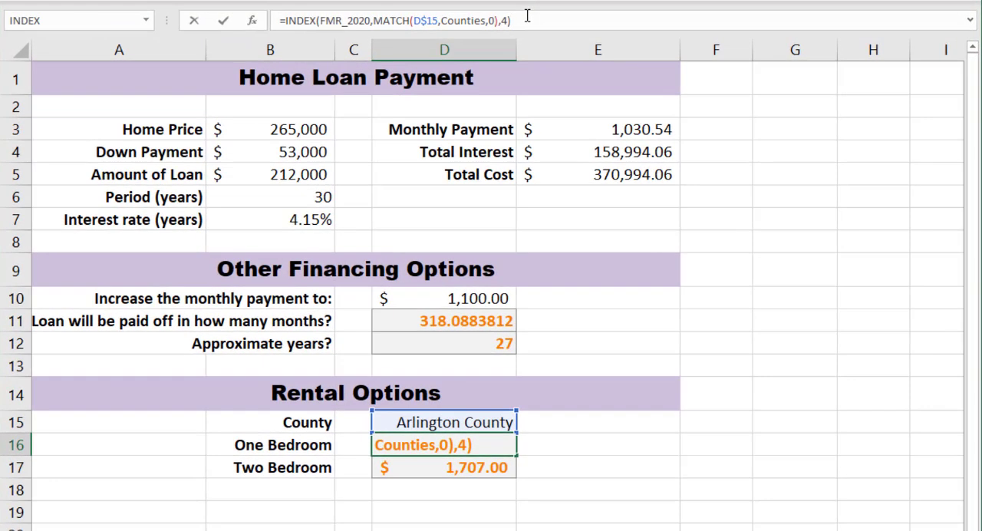
pyautogui.press('Return')
pyautogui.press('Up')
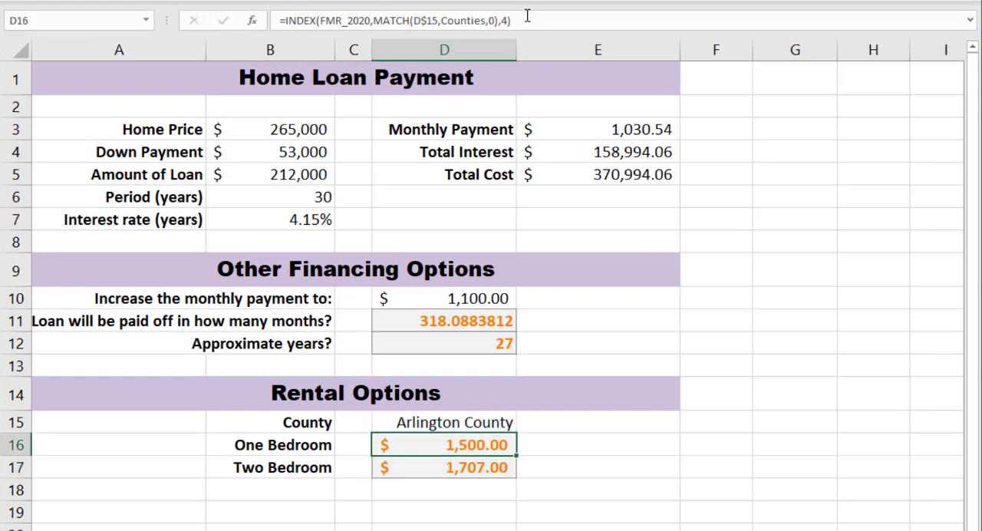
pyautogui.click(509, 20)
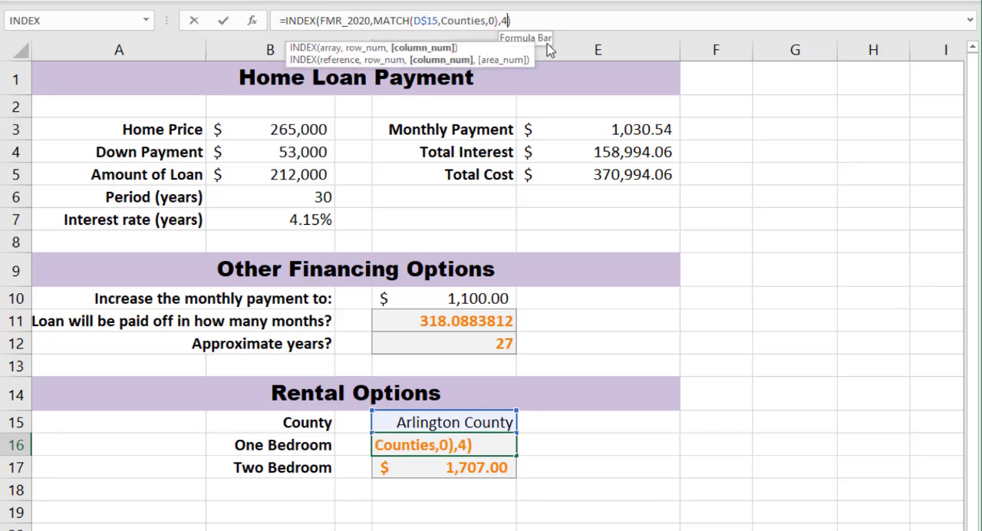
pyautogui.press('Escape')
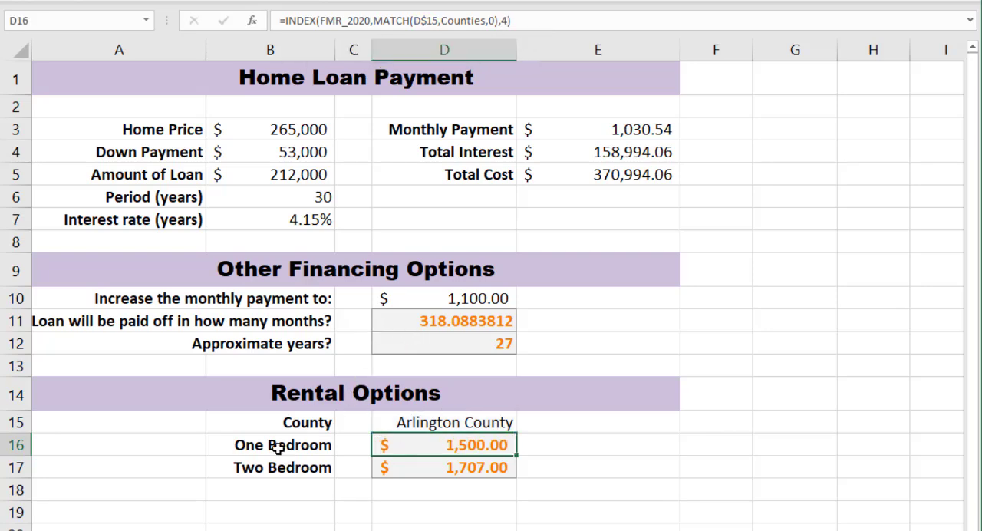
pyautogui.click(279, 450)
pyautogui.click(247, 529)
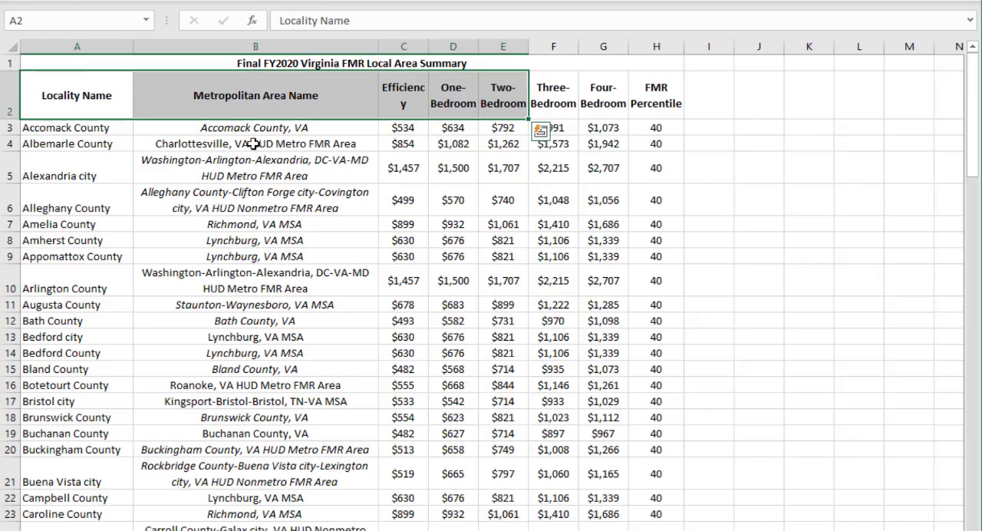
pyautogui.moveTo(457, 90); pyautogui.dragTo(455, 338)
pyautogui.click(161, 530)
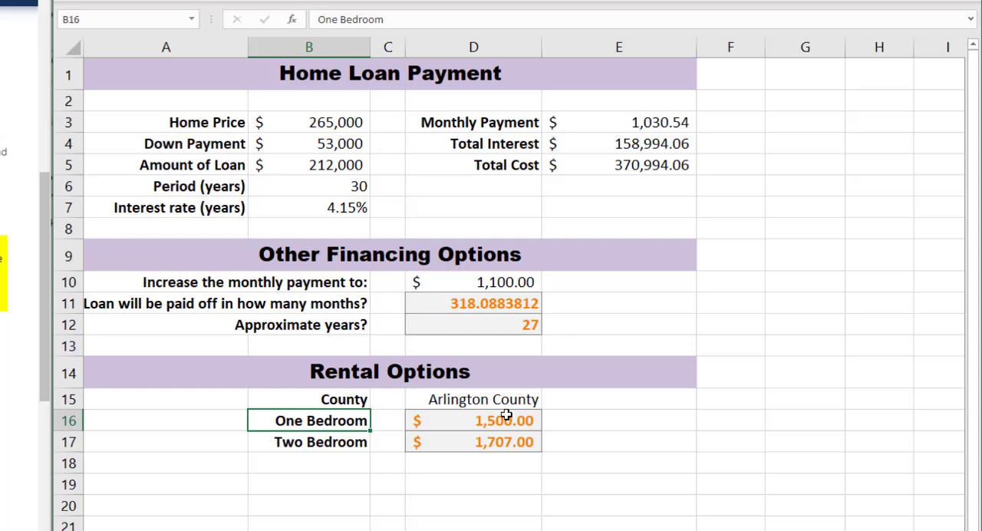
# Step: Replace the INDEX column number in D16 with a nested MATCH function that uses B16 as its lookup value
pyautogui.click(507, 416)
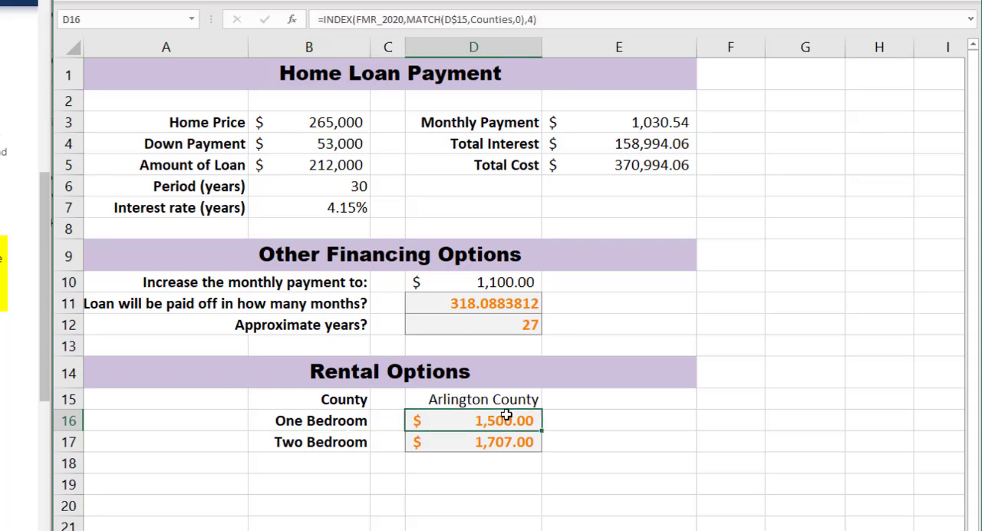
pyautogui.click(535, 19)
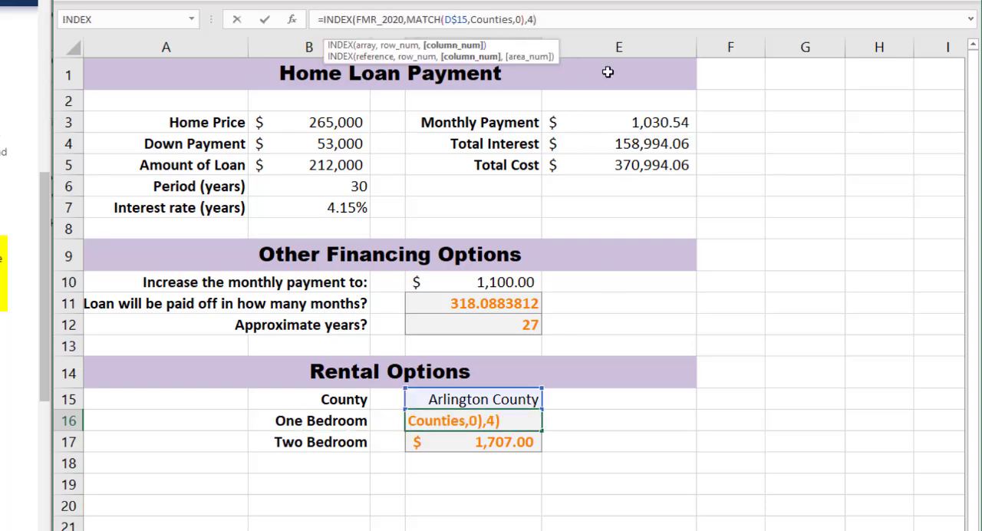
pyautogui.press('BackSpace')
pyautogui.write('mat')
pyautogui.press('Tab')
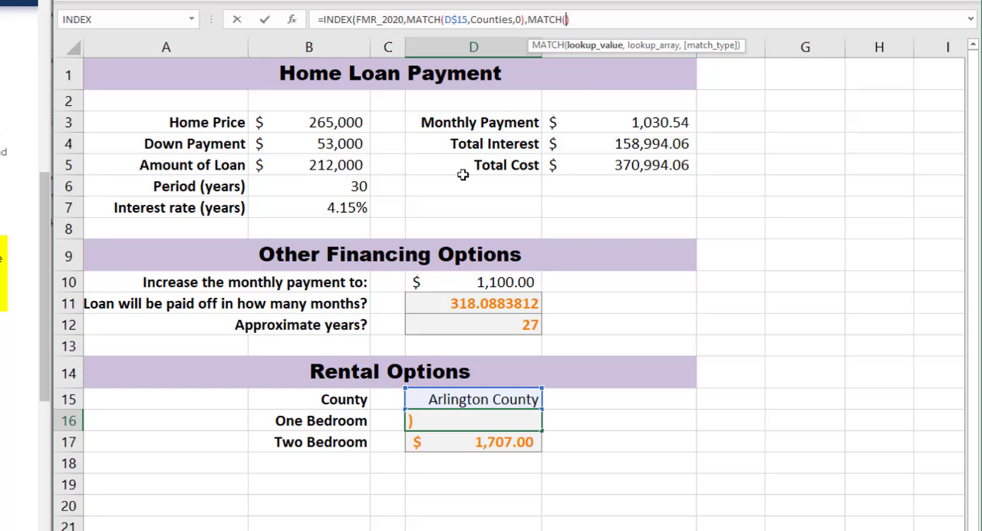
pyautogui.click(320, 421)
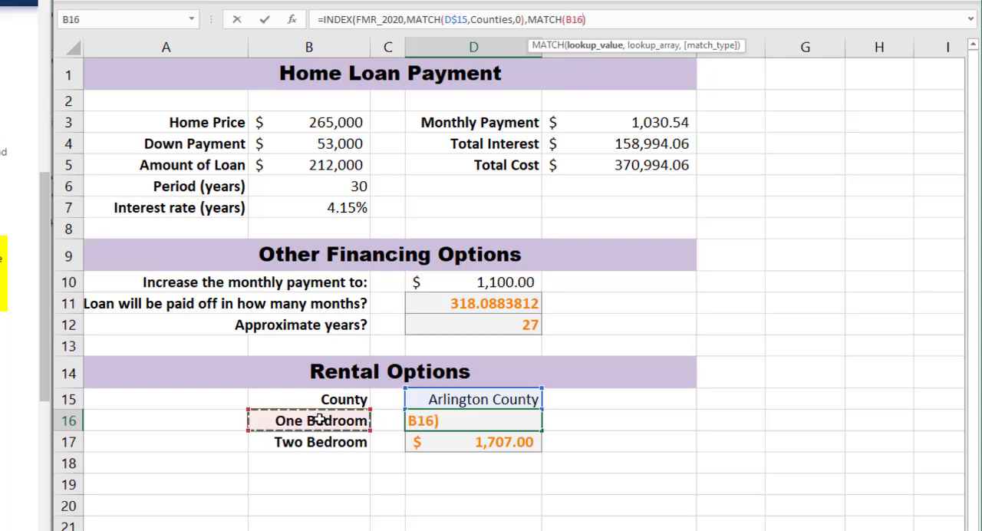
pyautogui.write(',')
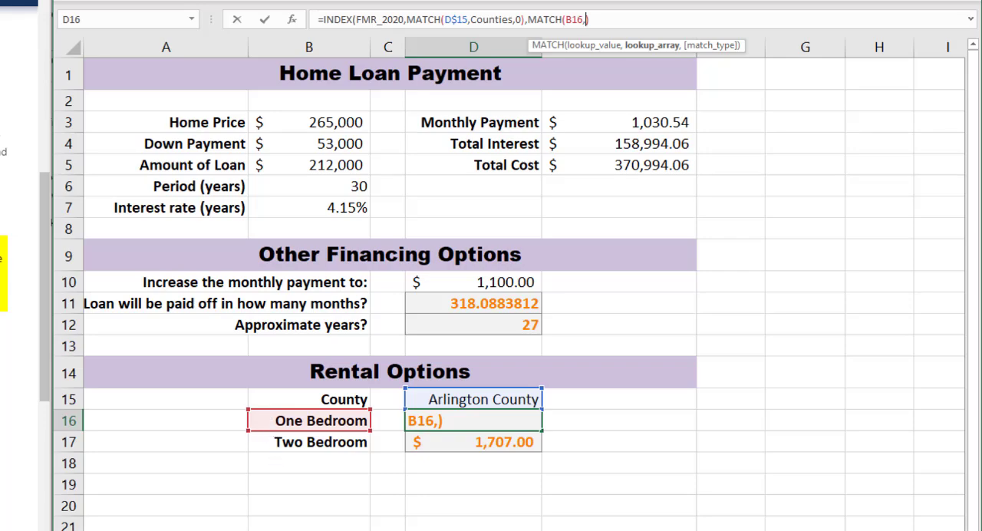
# Step: Set the nested MATCH lookup array to the header row A$2:H$2 on the Final FY2020 Virginia FMR worksheet, with absolute rows
pyautogui.hotkey('ctrl', 'pagedown')
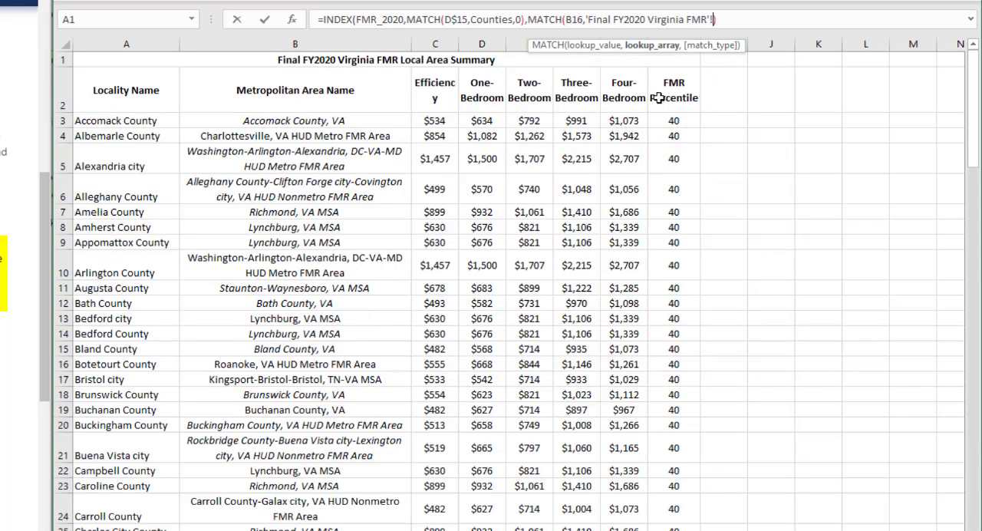
pyautogui.click(128, 91)
pyautogui.moveTo(129, 92); pyautogui.dragTo(686, 66)
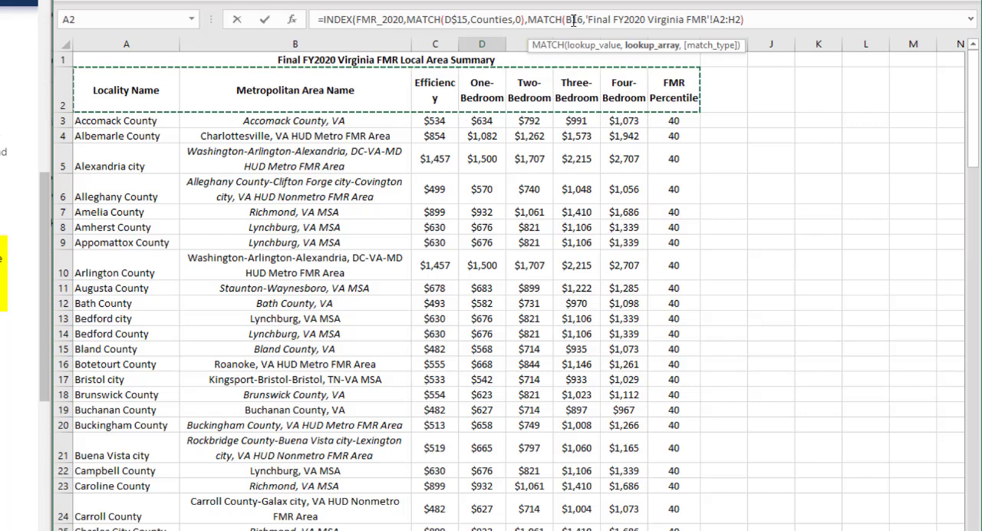
pyautogui.click(719, 21)
pyautogui.press('F4')
pyautogui.press('F4')
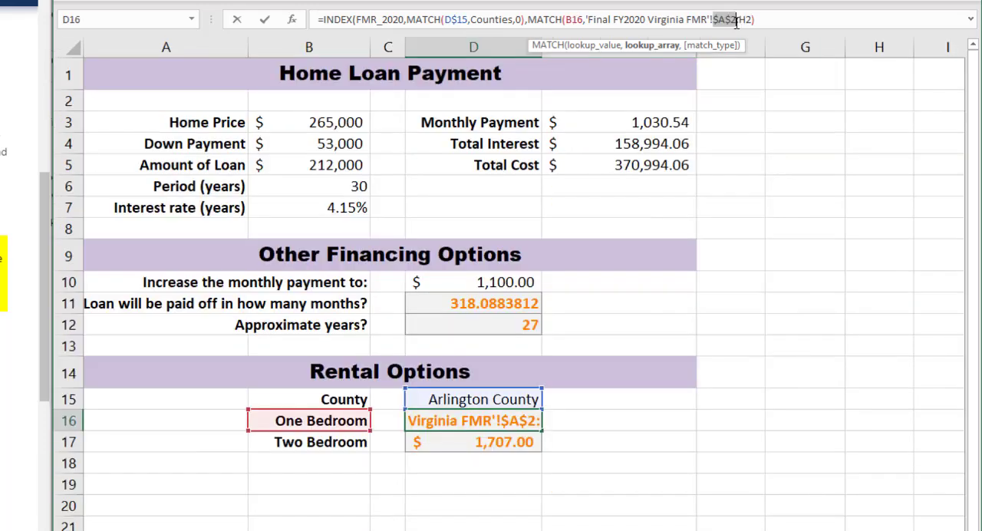
pyautogui.click(741, 21)
pyautogui.press('F4')
pyautogui.press('F4')
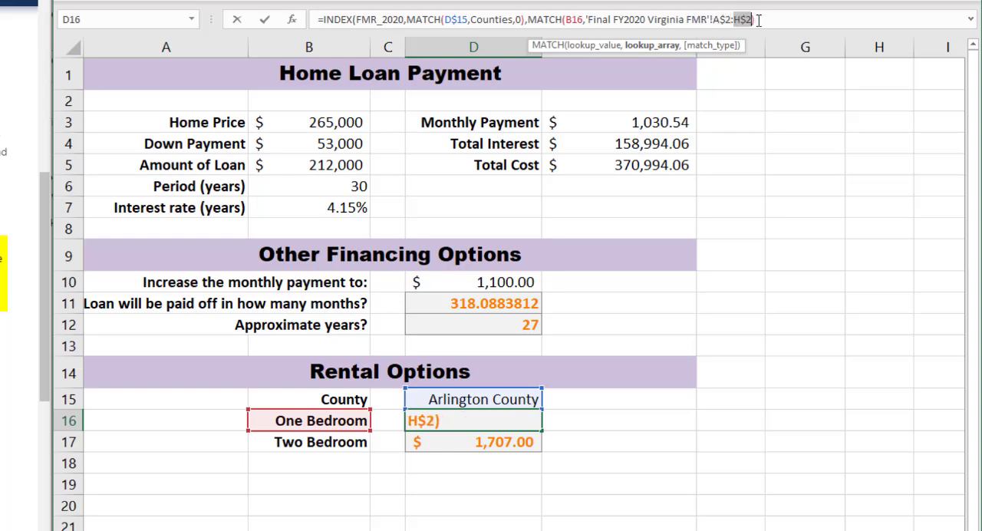
# Step: Complete the D16 formula with match type 0 for an exact match and enter it
pyautogui.press('Delete')
pyautogui.write(',')
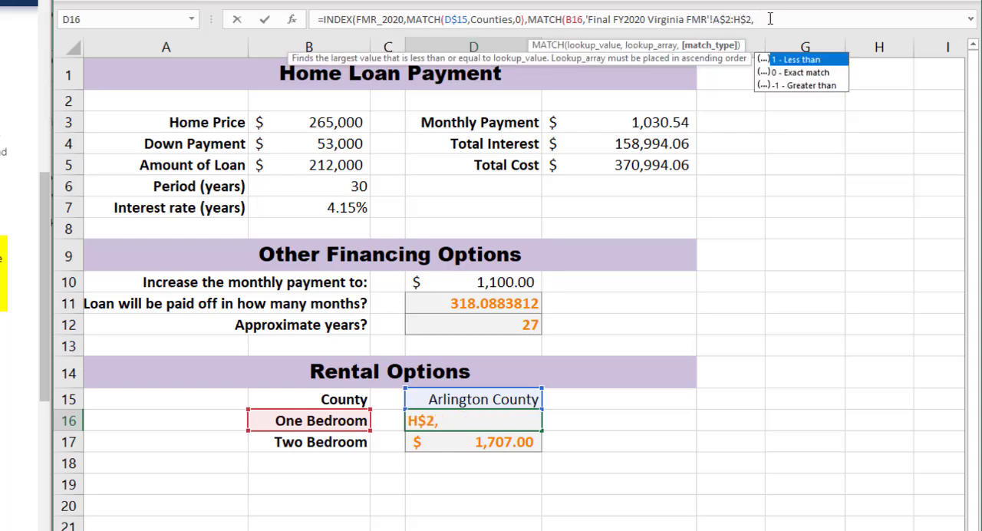
pyautogui.write('0)')
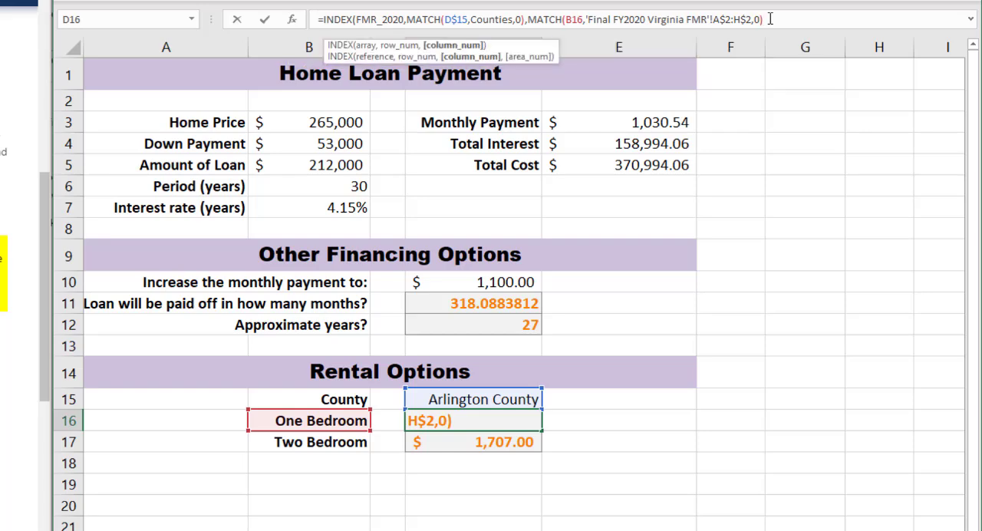
pyautogui.write(')')
pyautogui.press('Return')
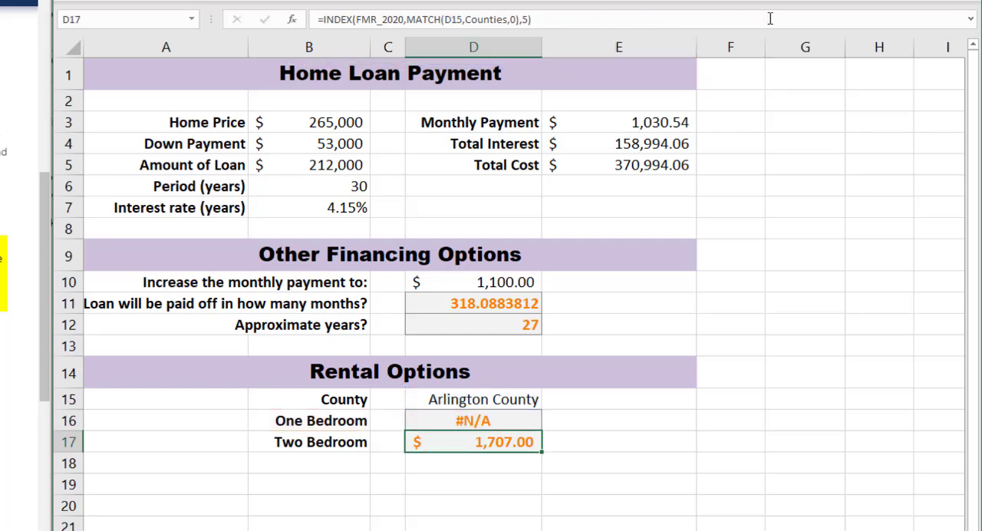
# Step: Recheck the second MATCH function and its closing parentheses in the D16 formula, and re-enter the formula
pyautogui.press('Up')
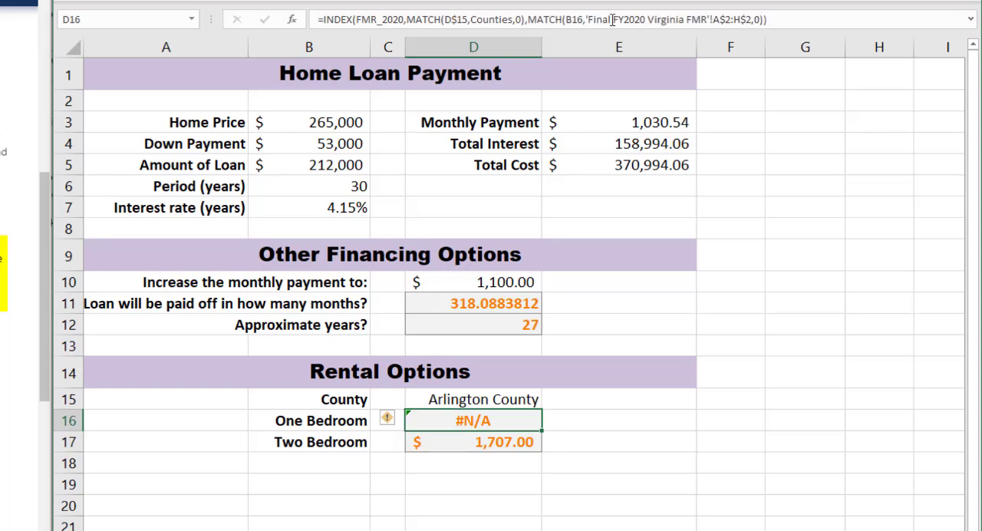
pyautogui.click(568, 20)
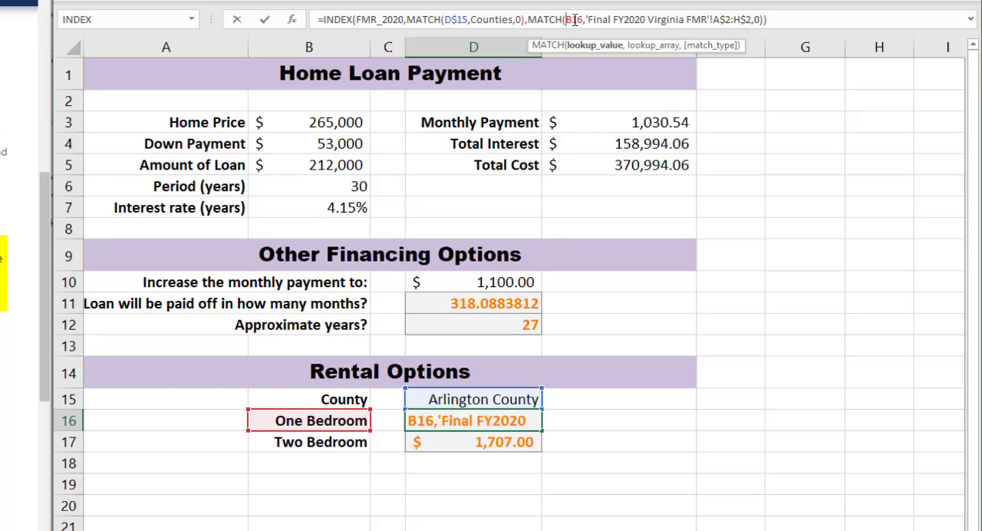
pyautogui.click(795, 19)
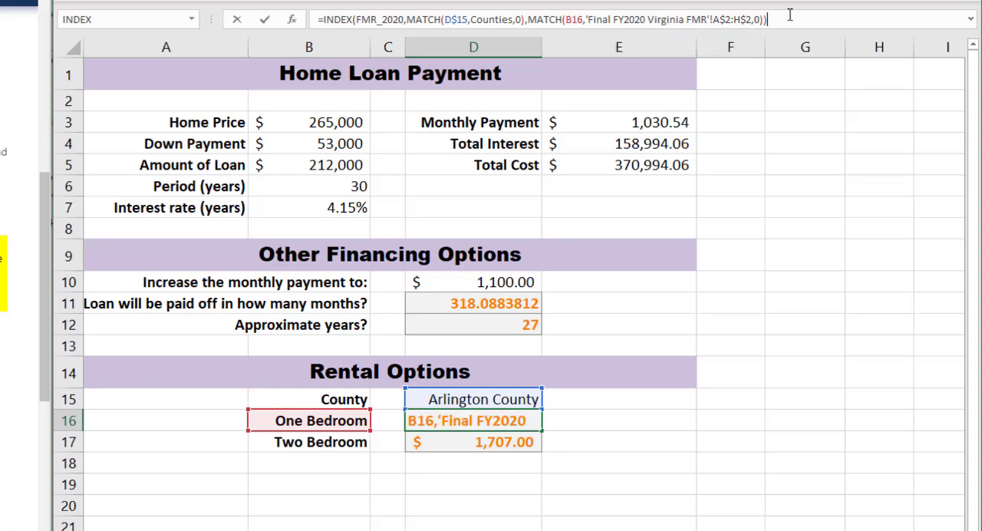
pyautogui.write(')')
pyautogui.press('Return')
pyautogui.press('Up')
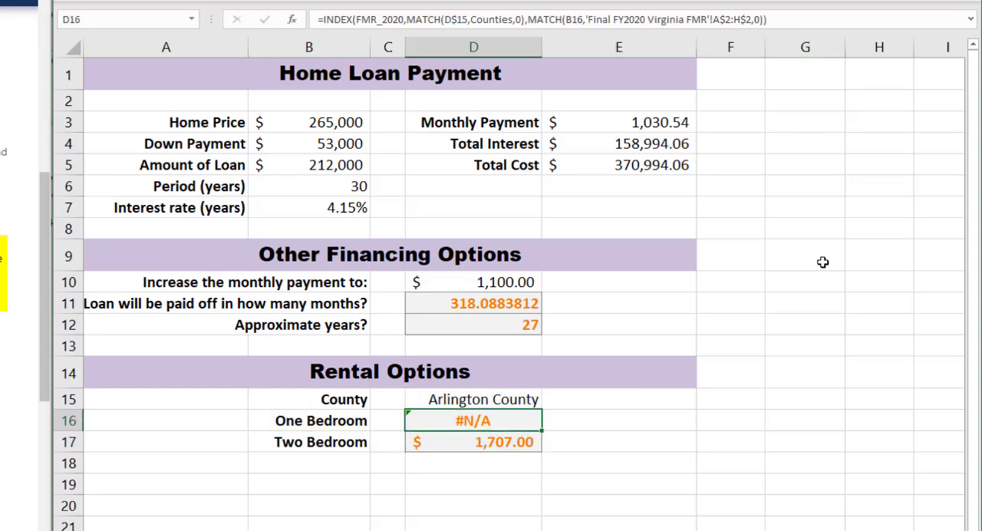
# Step: Change the D2 header on the FMR worksheet to "One Bedroom", matching the label in B16 of the loan worksheet
pyautogui.press('Left')
pyautogui.press('Left')
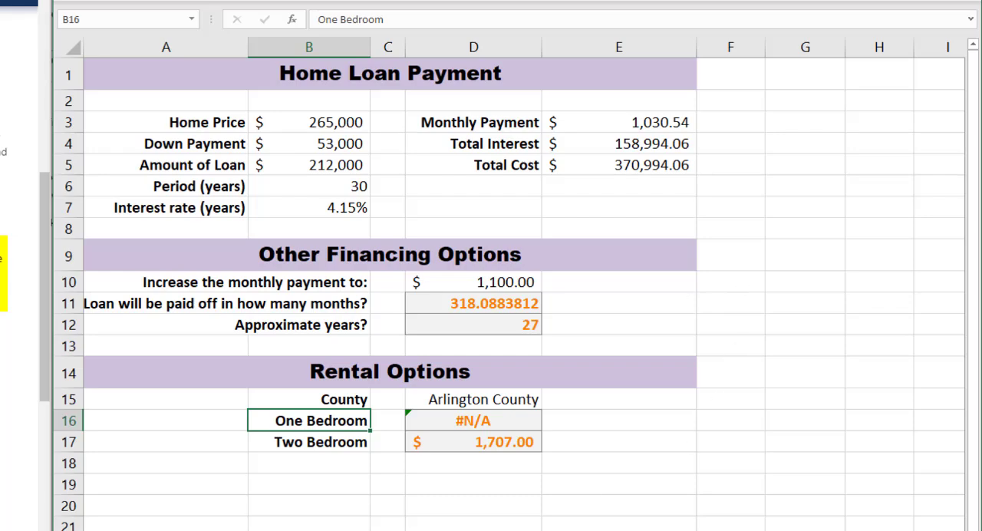
pyautogui.click(307, 529)
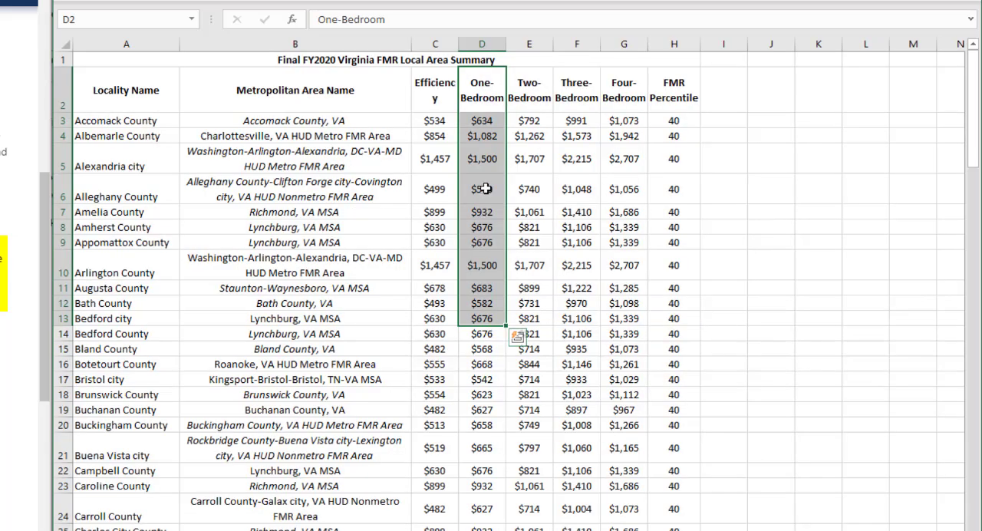
pyautogui.click(463, 99)
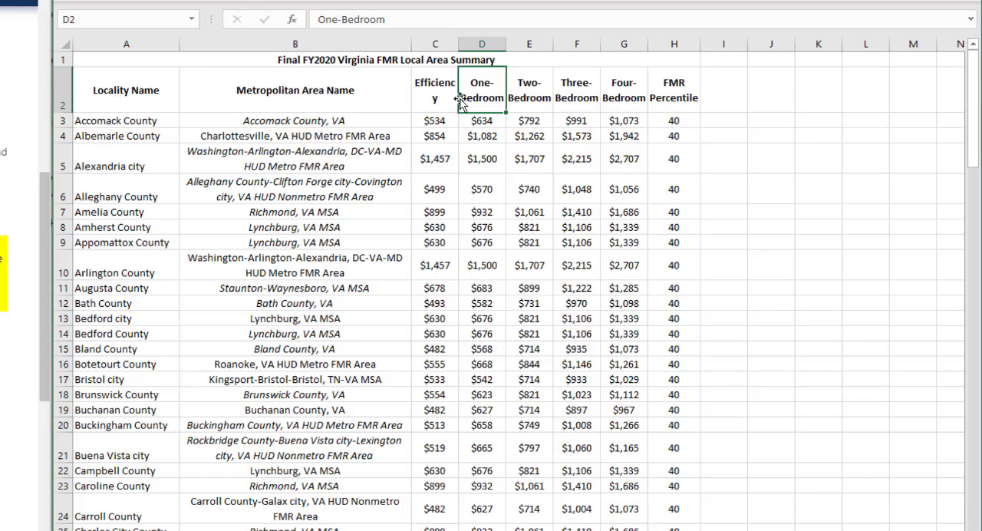
pyautogui.doubleClick(463, 98)
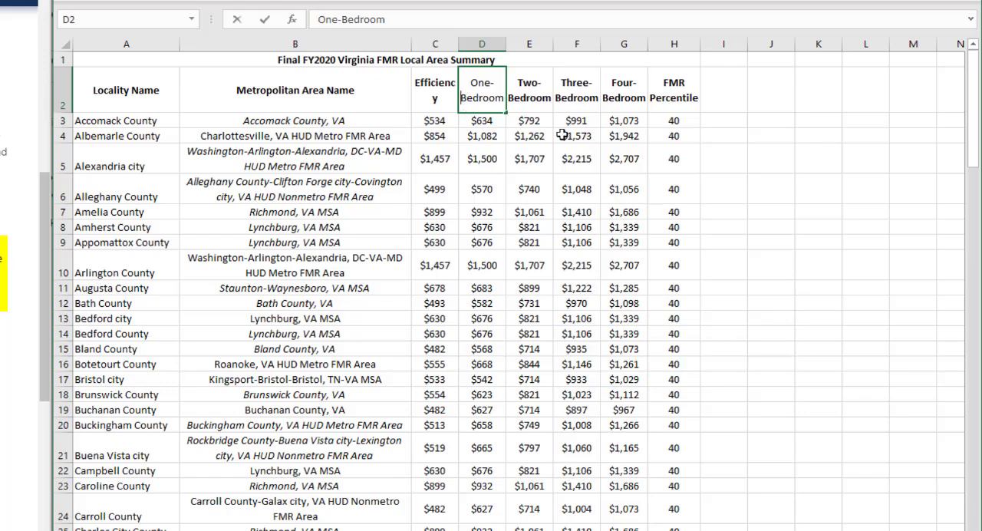
pyautogui.press('BackSpace')
pyautogui.press('BackSpace')
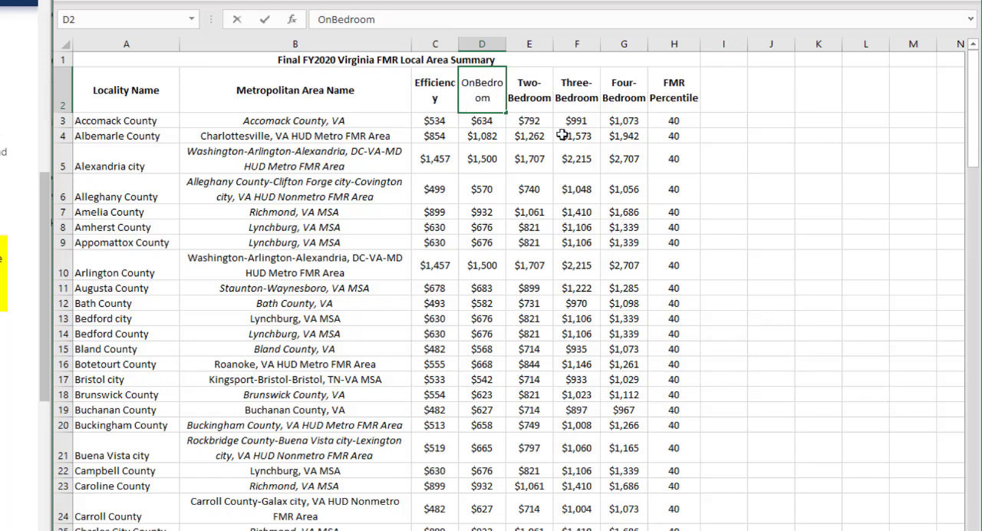
pyautogui.write('e')
pyautogui.press('Return')
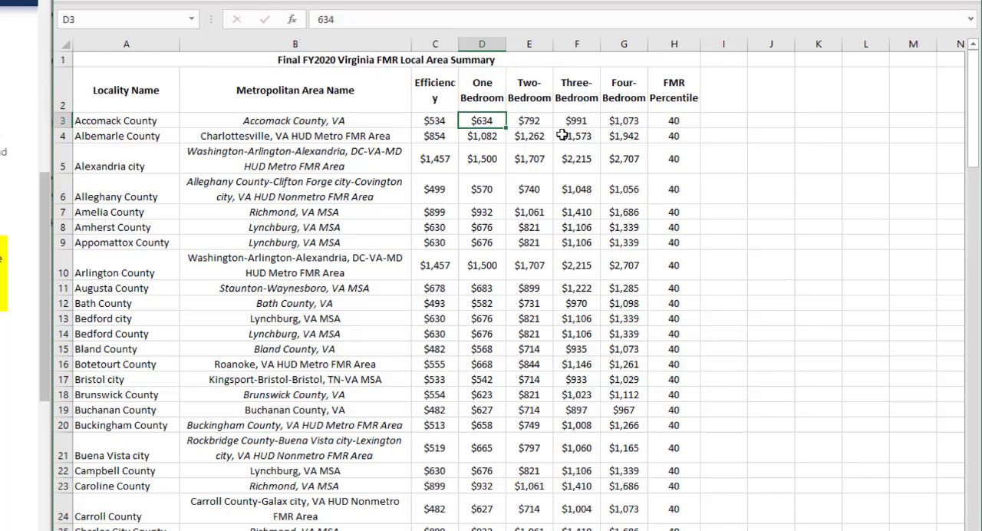
pyautogui.hotkey('ctrl', 'pageup')
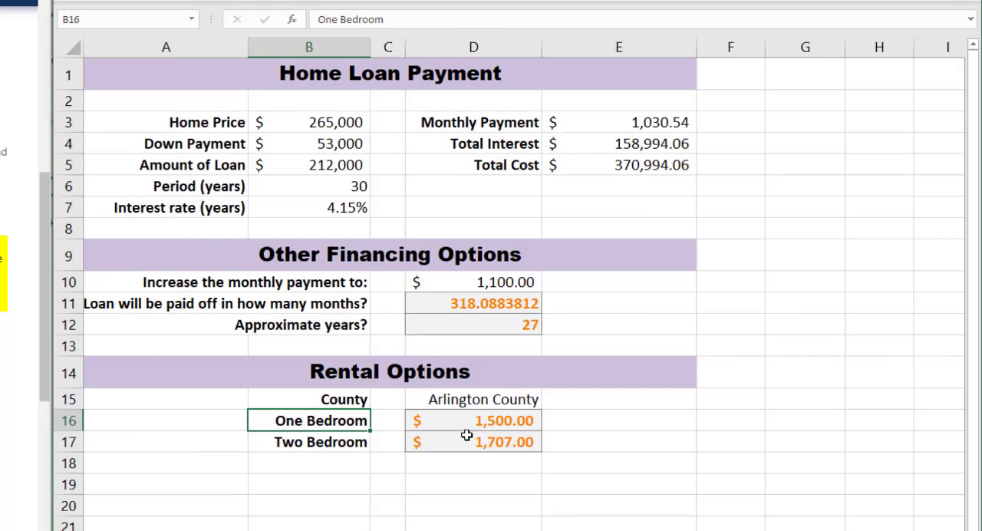
# Step: Change the E2 header on the FMR worksheet to "Two Bedroom" and return to the loan worksheet
pyautogui.hotkey('ctrl', 'pagedown')
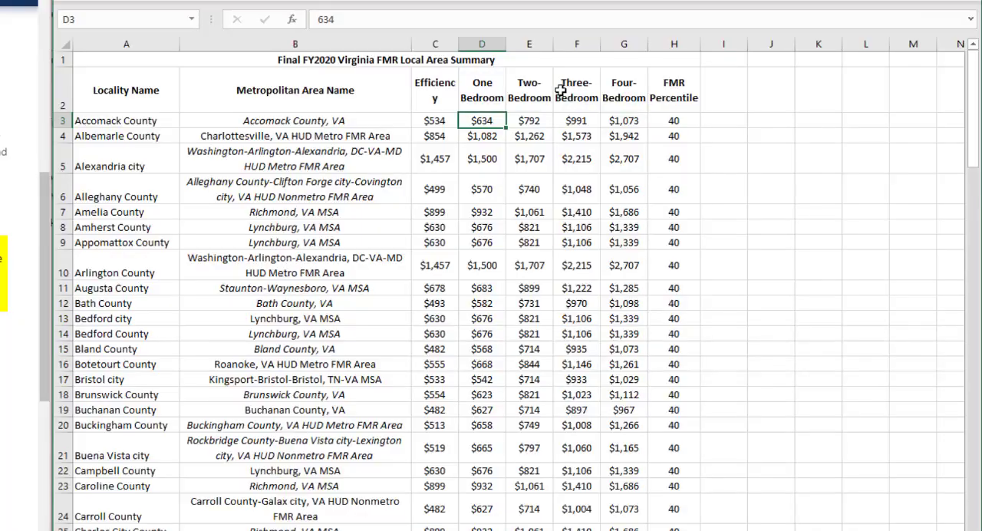
pyautogui.click(543, 82)
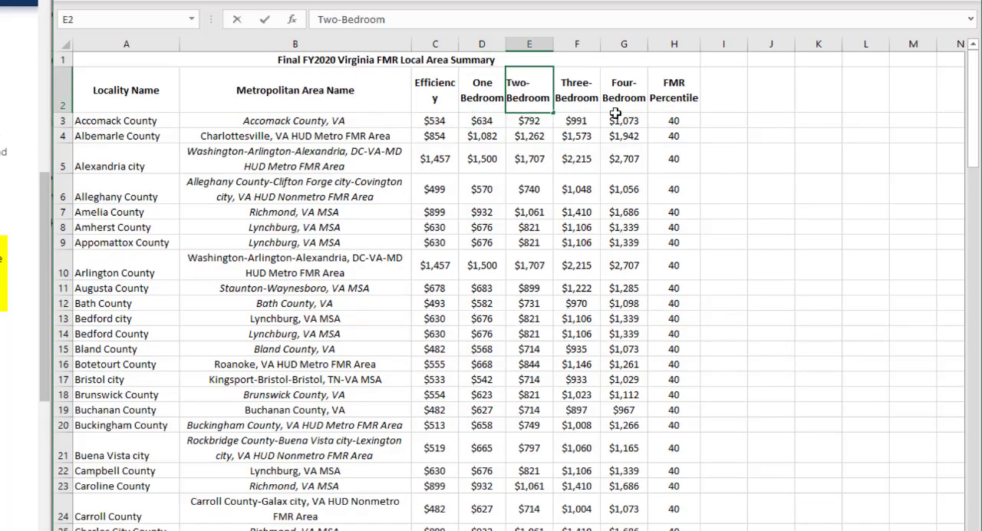
pyautogui.press('BackSpace')
pyautogui.press('Return')
pyautogui.hotkey('ctrl', 'pageup')
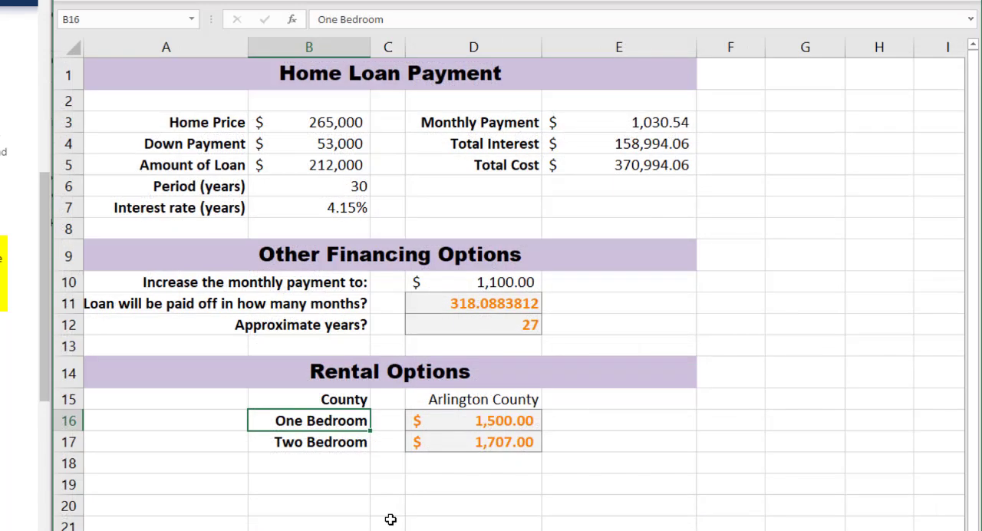
# Step: Fill the D16 formula down to D17 and check the lookup value reference in the second MATCH function
pyautogui.click(449, 421)
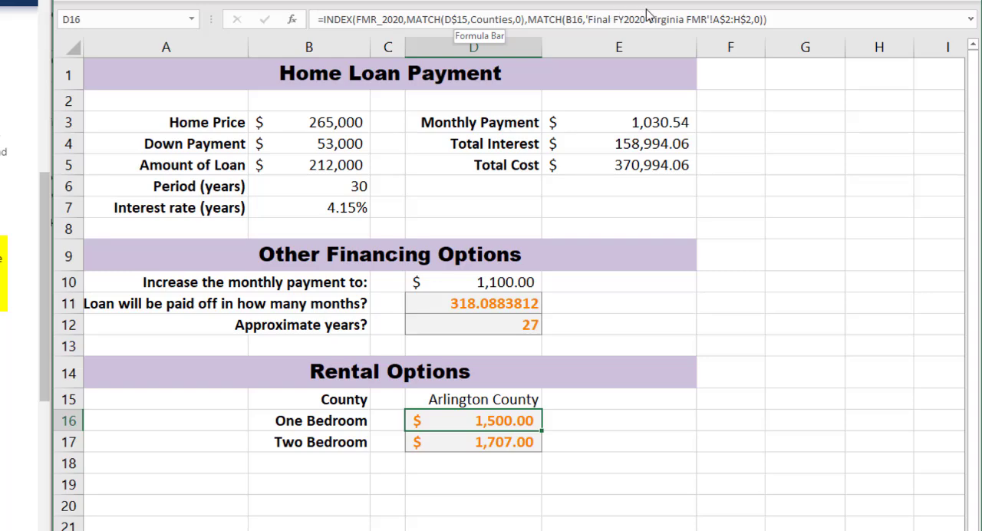
pyautogui.click(578, 19)
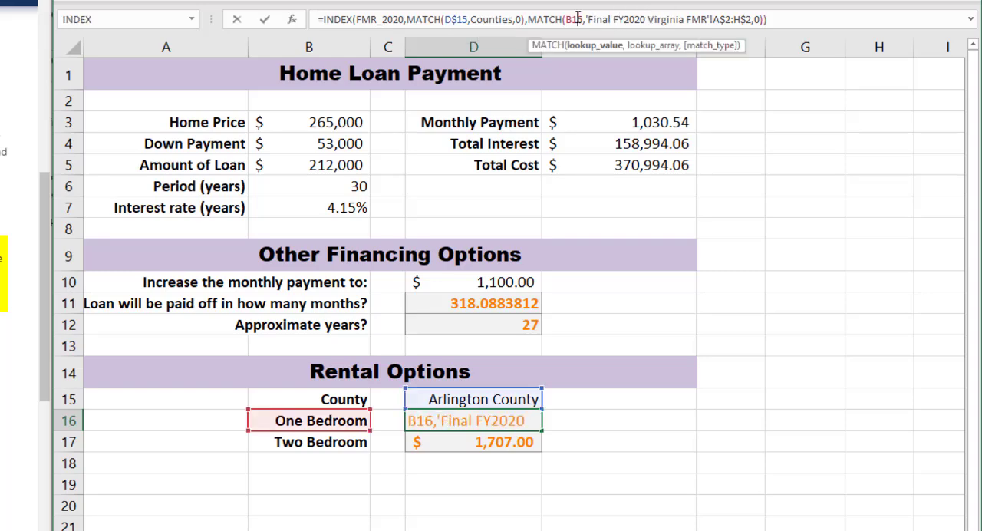
pyautogui.click(811, 23)
pyautogui.press('Return')
pyautogui.press('Up')
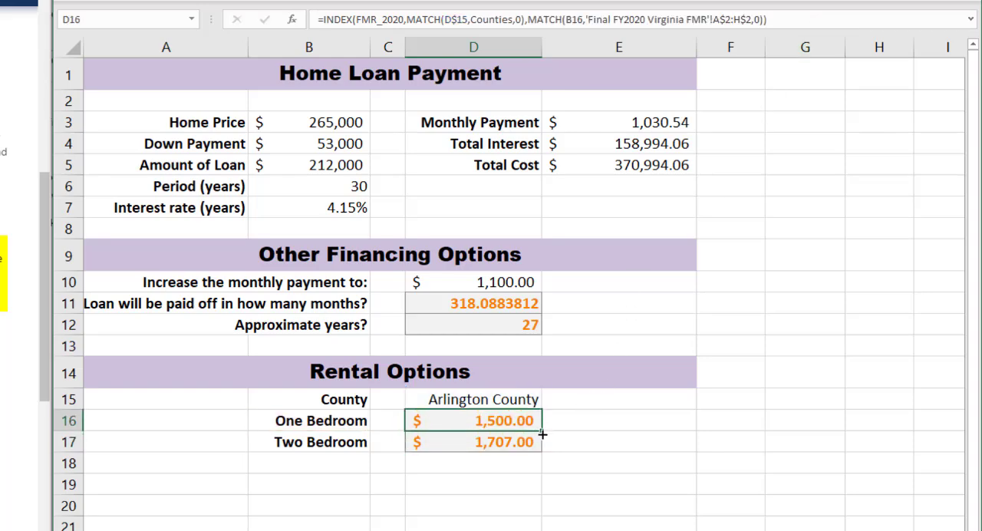
pyautogui.moveTo(543, 435); pyautogui.dragTo(542, 453)
pyautogui.click(511, 444)
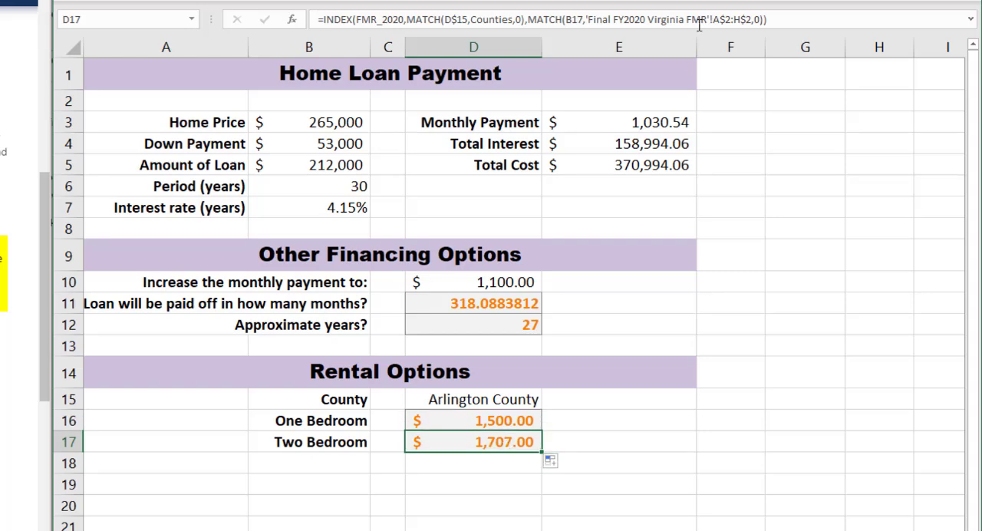
pyautogui.click(763, 21)
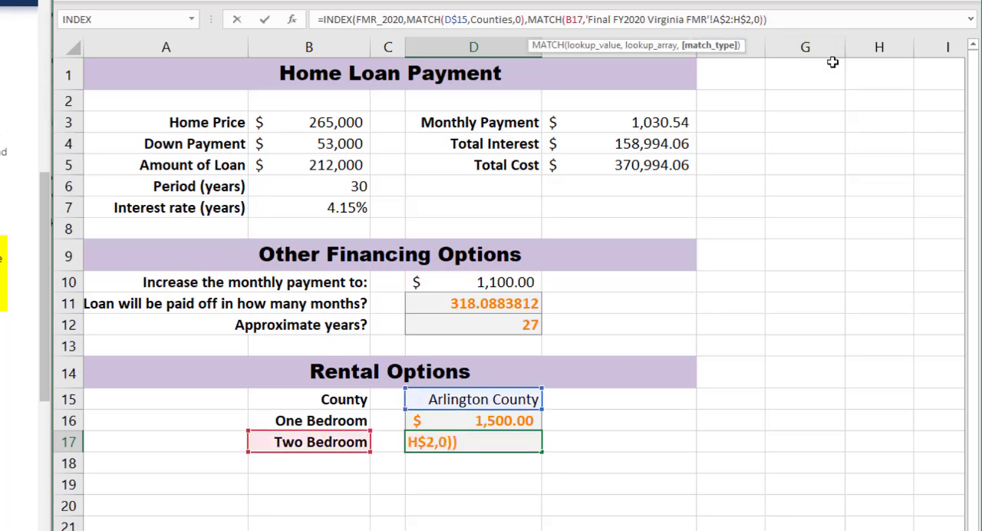
pyautogui.hotkey('shift', 'Return')
# Step: Undo the bedroom header edits and the nested MATCH column numbers, and check the formulas in D16 and D17
pyautogui.hotkey('ctrl', 'pagedown')
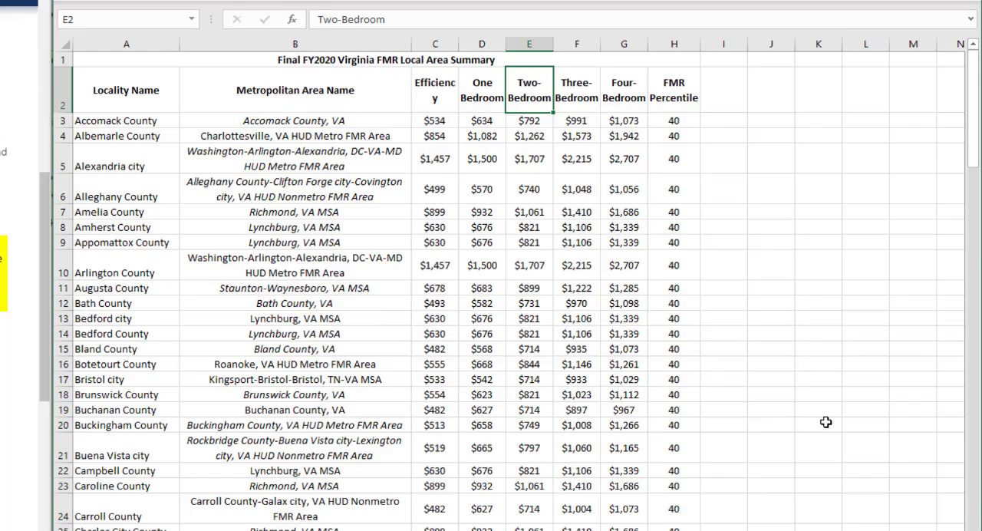
pyautogui.press('Left')
pyautogui.hotkey('ctrl', 'pageup')
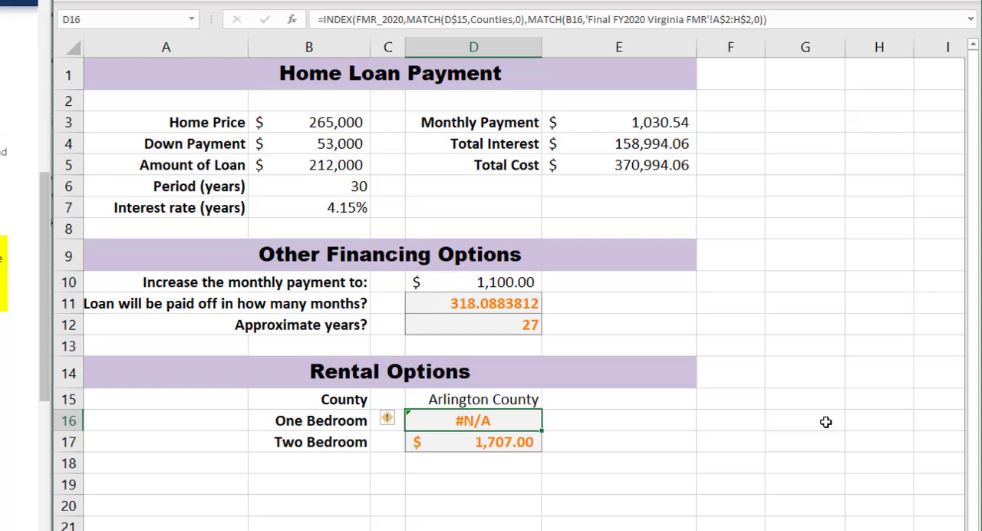
pyautogui.hotkey('ctrl', 'z')
pyautogui.hotkey('ctrl', 'z')
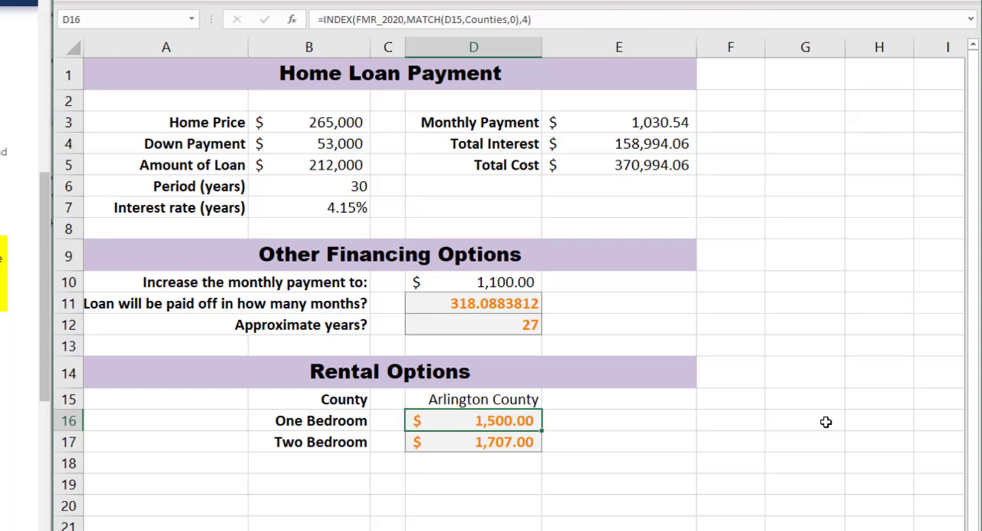
pyautogui.click(520, 441)
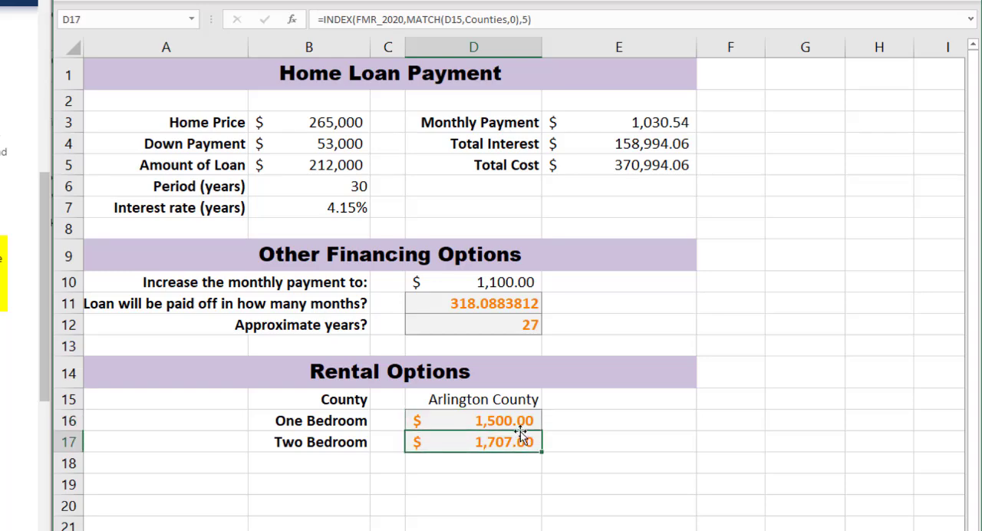
pyautogui.click(529, 424)
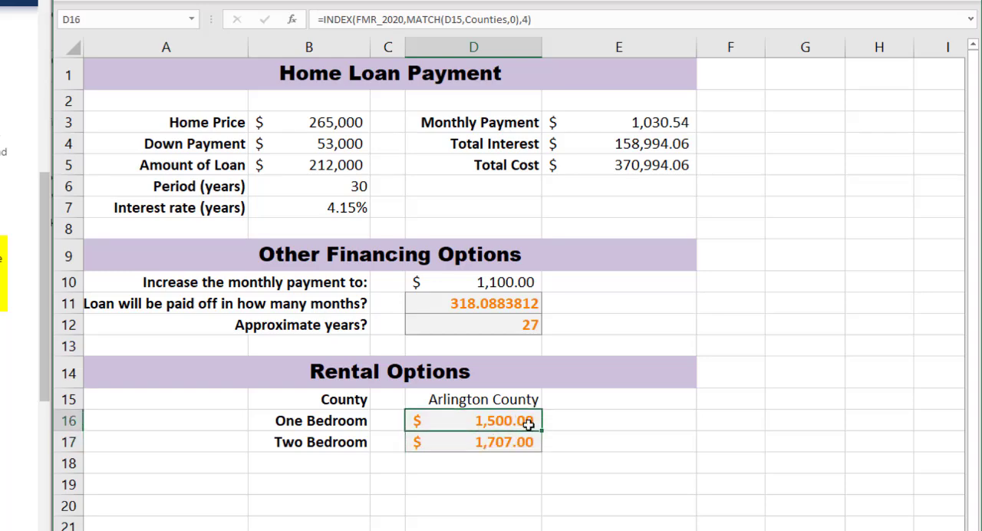
pyautogui.click(522, 442)
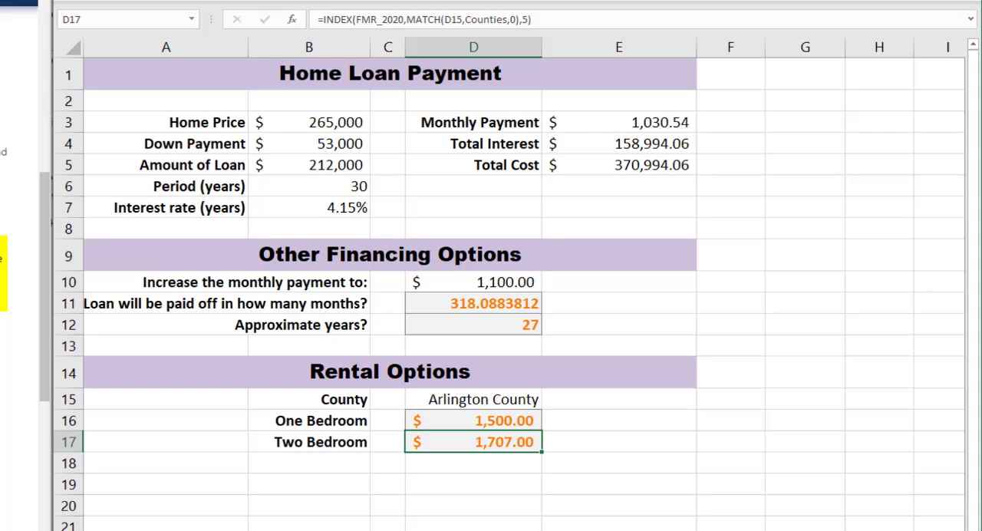
# Step: Go through the following instructions and examine the monthly savings, annual return and number of months on the Savings Plans worksheet
pyautogui.click(4, 326)
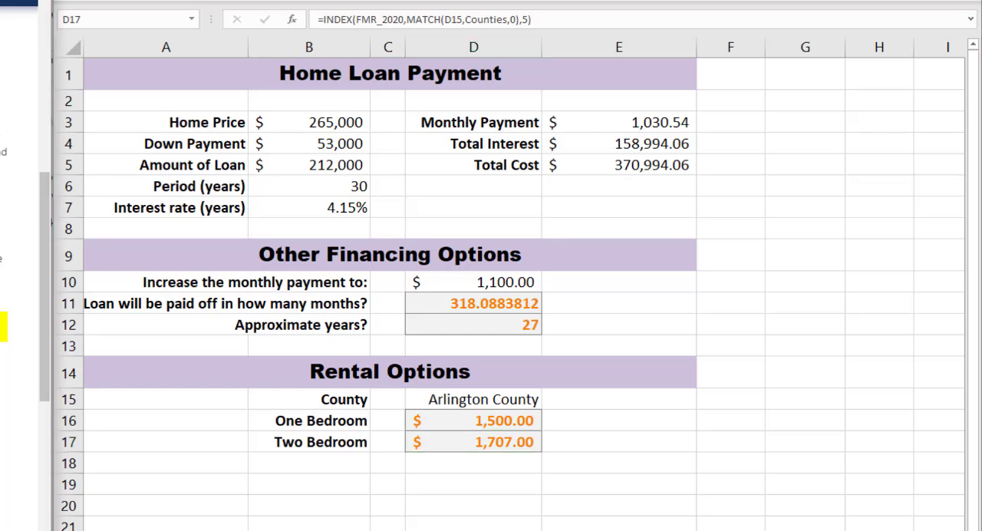
pyautogui.click(4, 433)
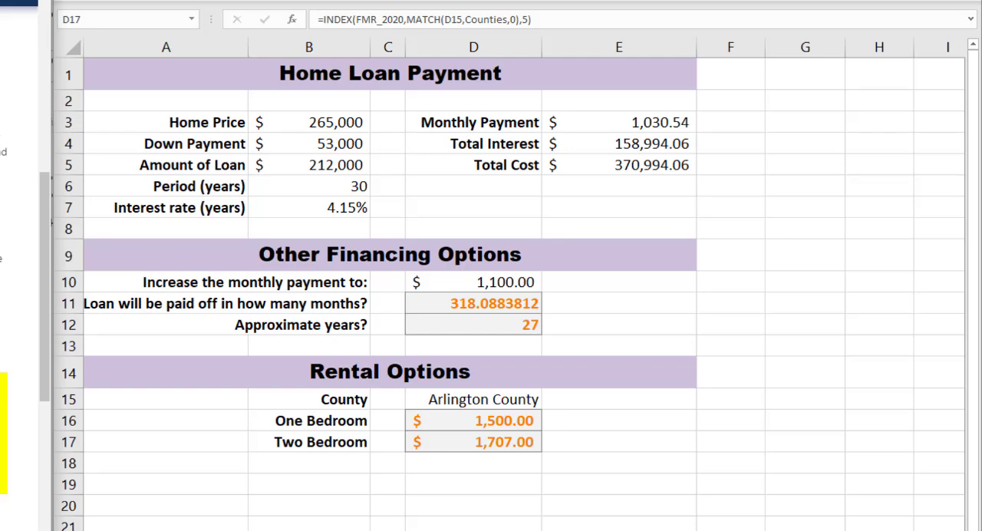
pyautogui.scroll(-3, 19, 307)
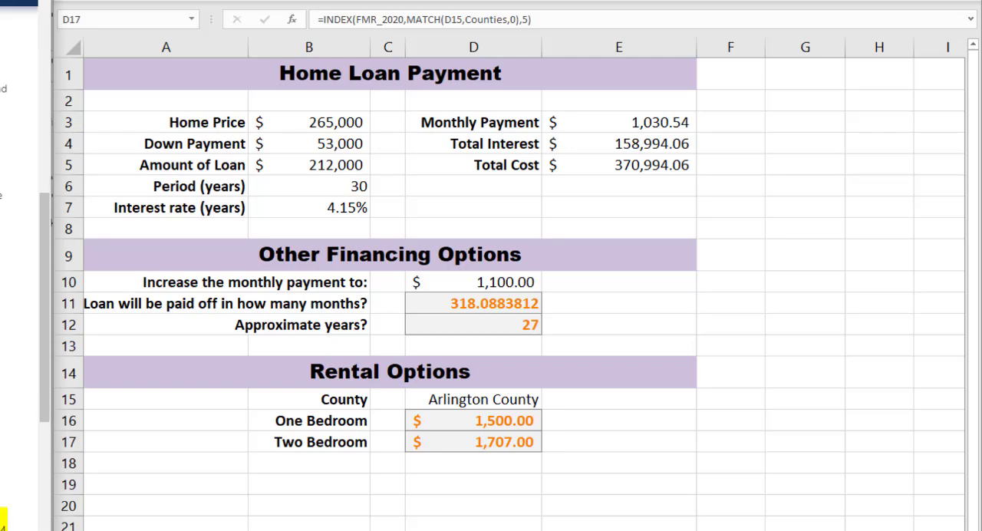
pyautogui.scroll(-2, 19, 307)
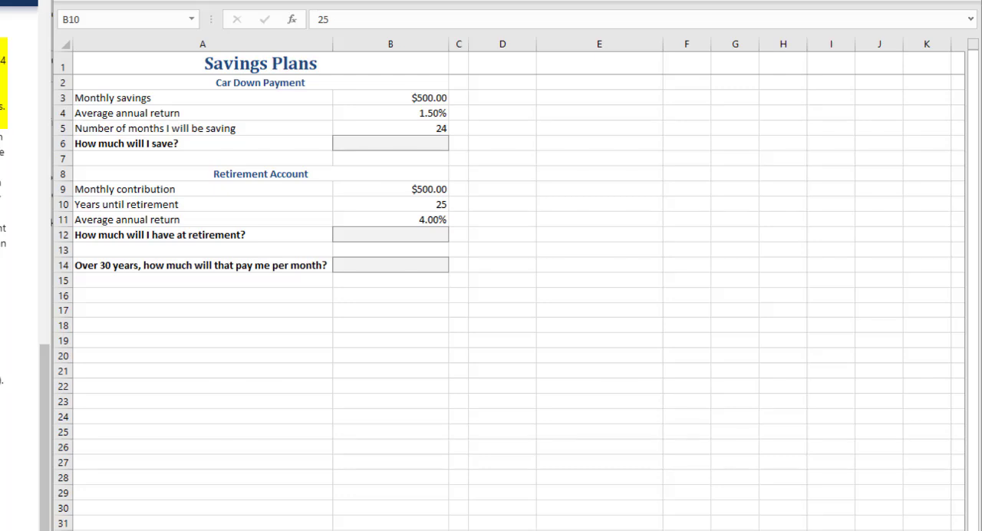
pyautogui.click(401, 146)
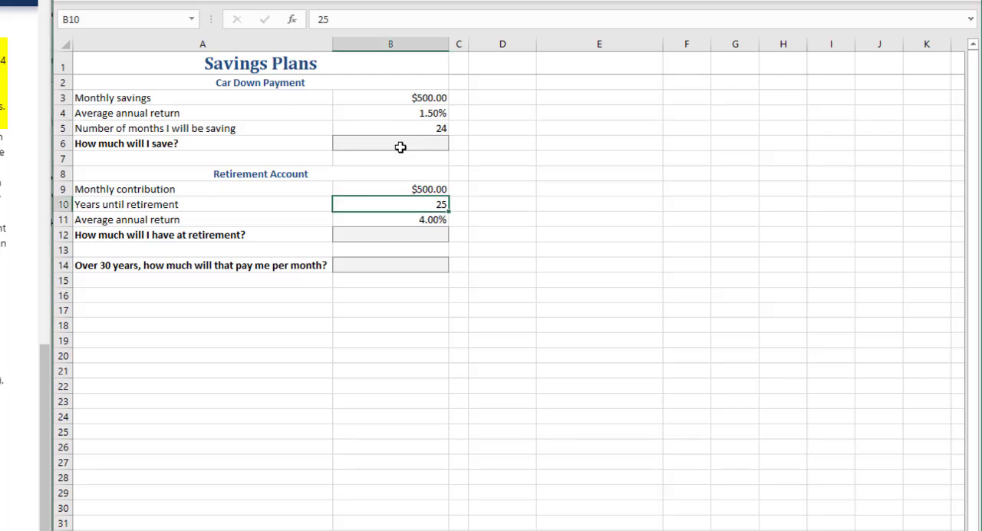
pyautogui.click(397, 144)
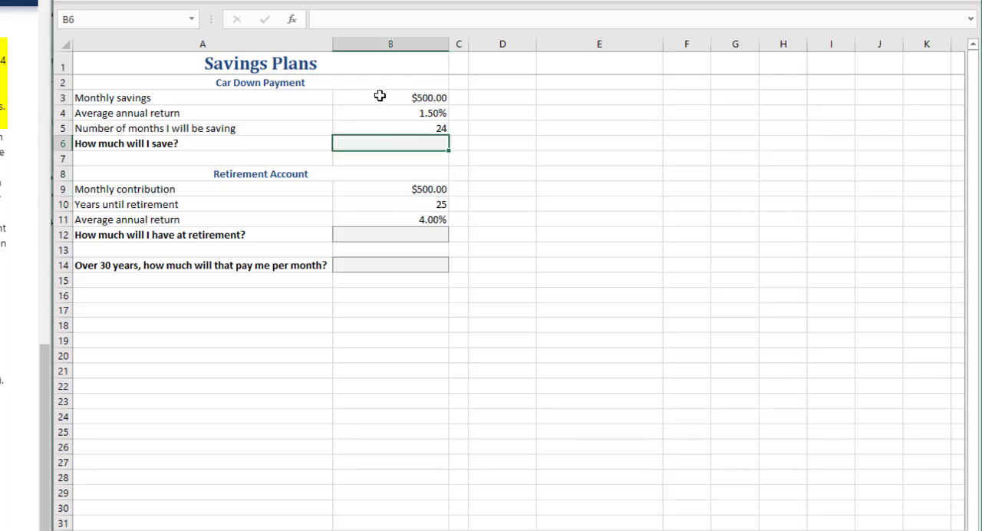
pyautogui.click(380, 96)
pyautogui.click(403, 111)
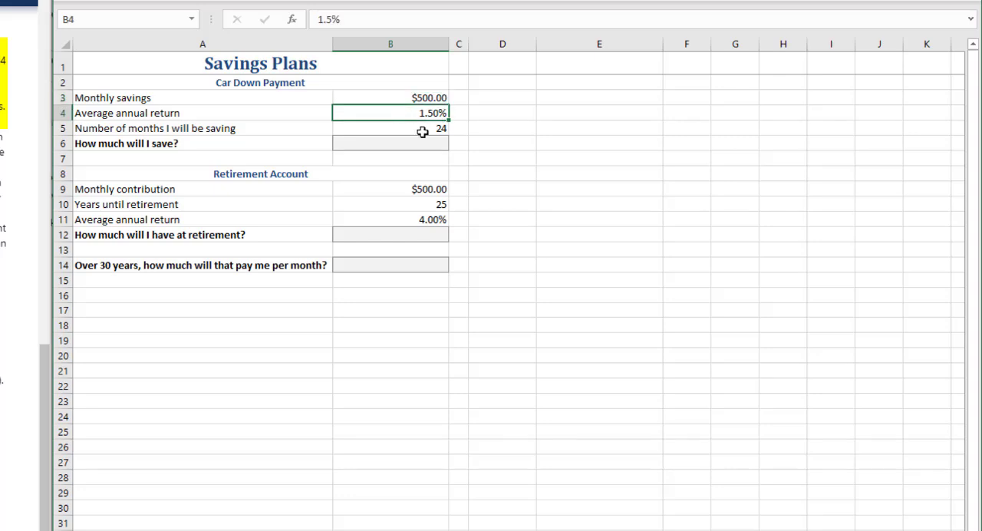
pyautogui.click(419, 130)
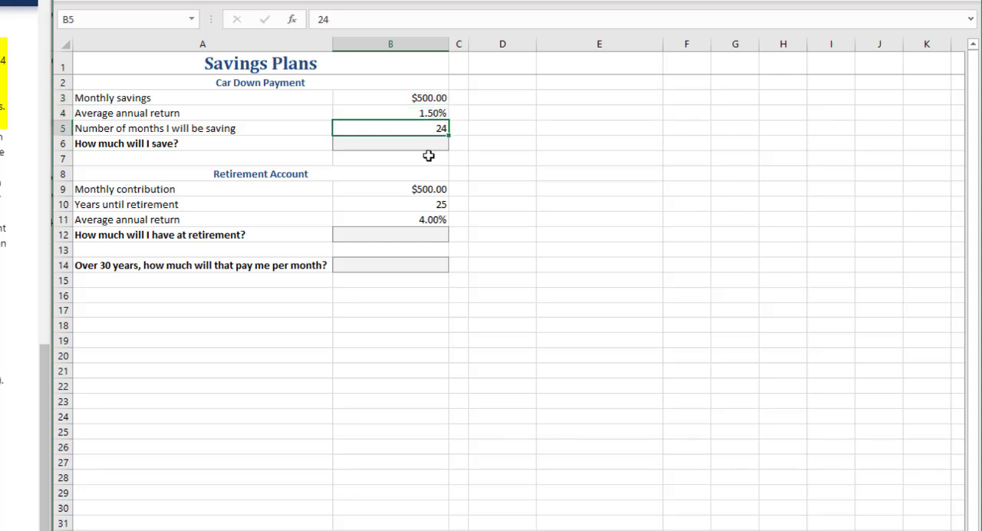
# Step: Start an FV formula in B6 for the car down payment with B4/12 as the rate
pyautogui.click(406, 146)
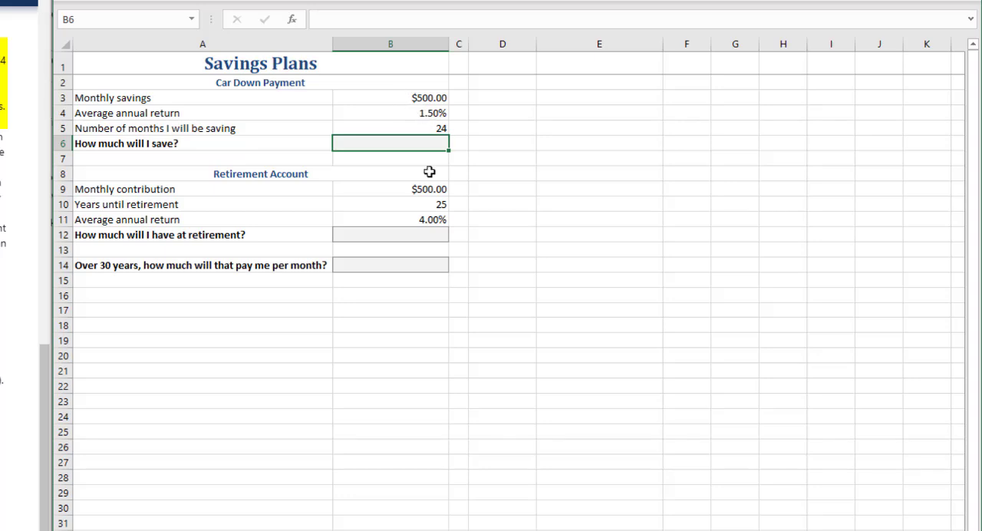
pyautogui.write('=fv')
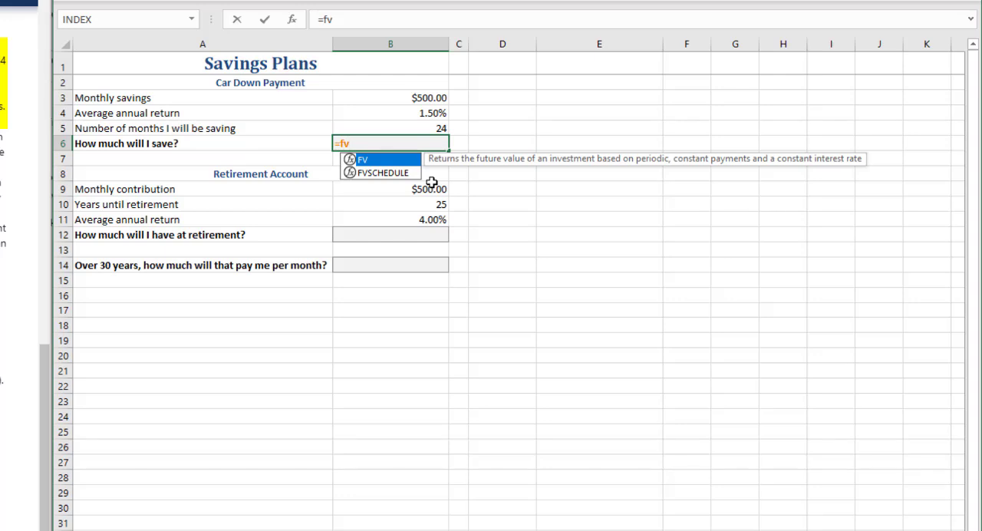
pyautogui.press('Tab')
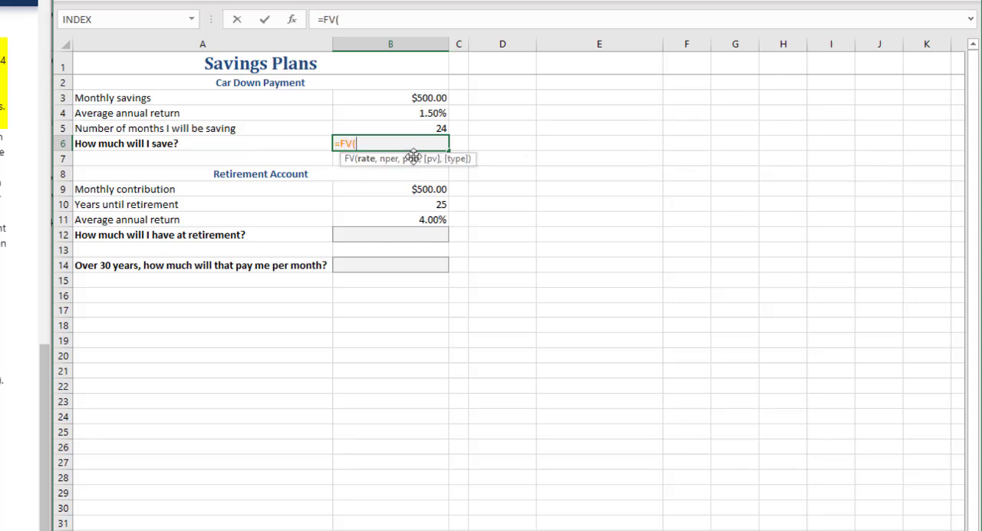
pyautogui.click(406, 114)
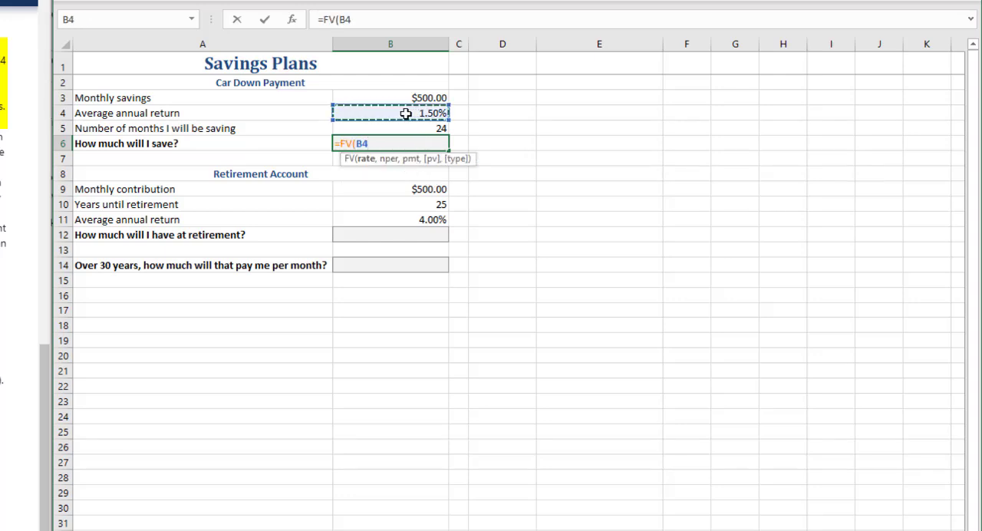
pyautogui.write('/12')
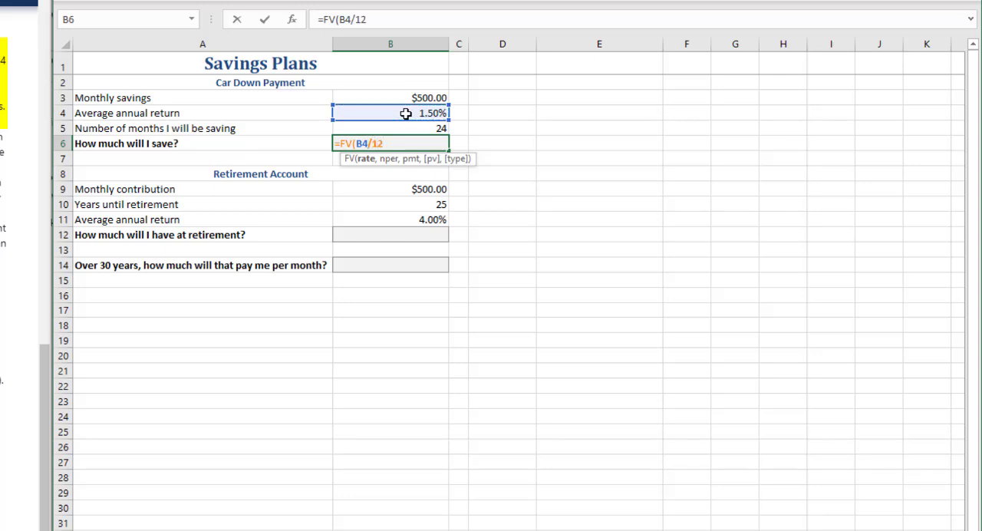
pyautogui.write(',')
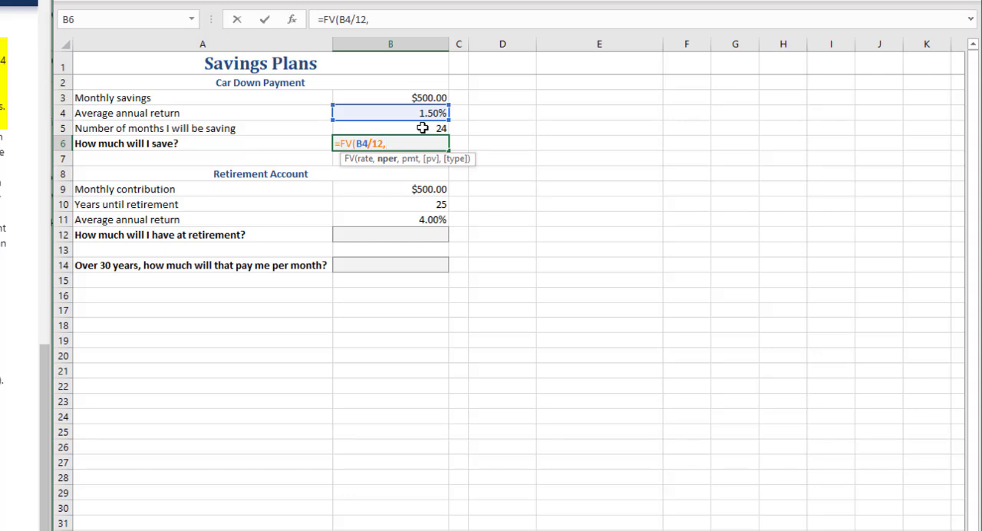
# Step: Complete the B6 FV formula with B5 as the number of periods and -B3 as the payment
pyautogui.click(423, 128)
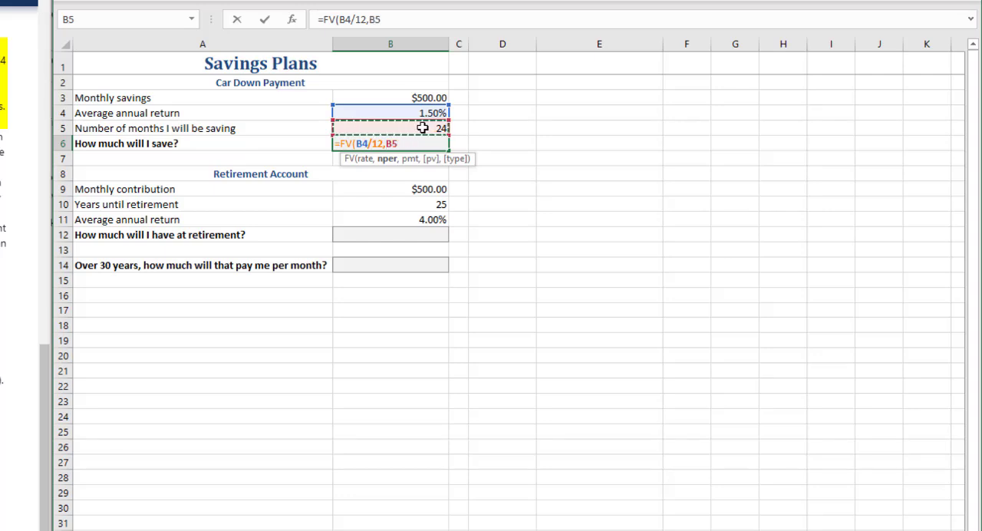
pyautogui.write(',-')
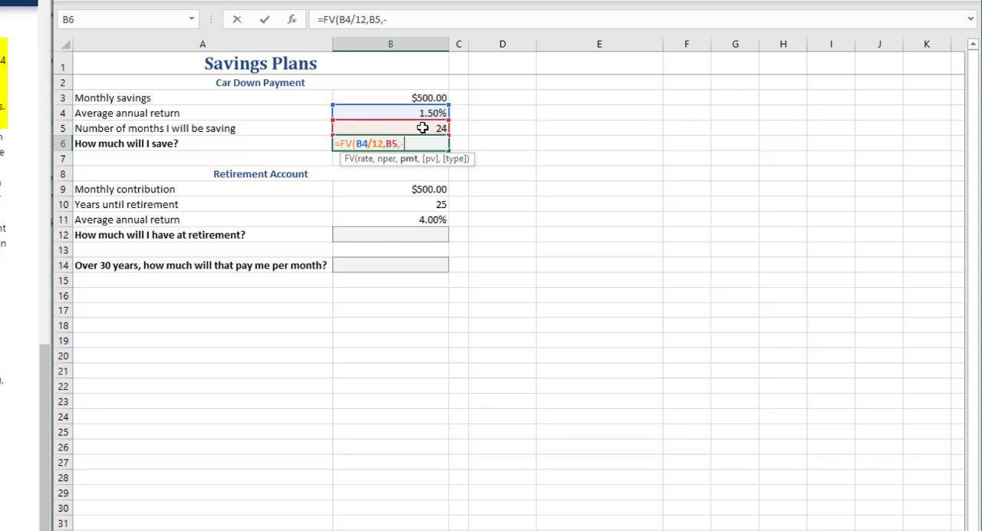
pyautogui.click(406, 96)
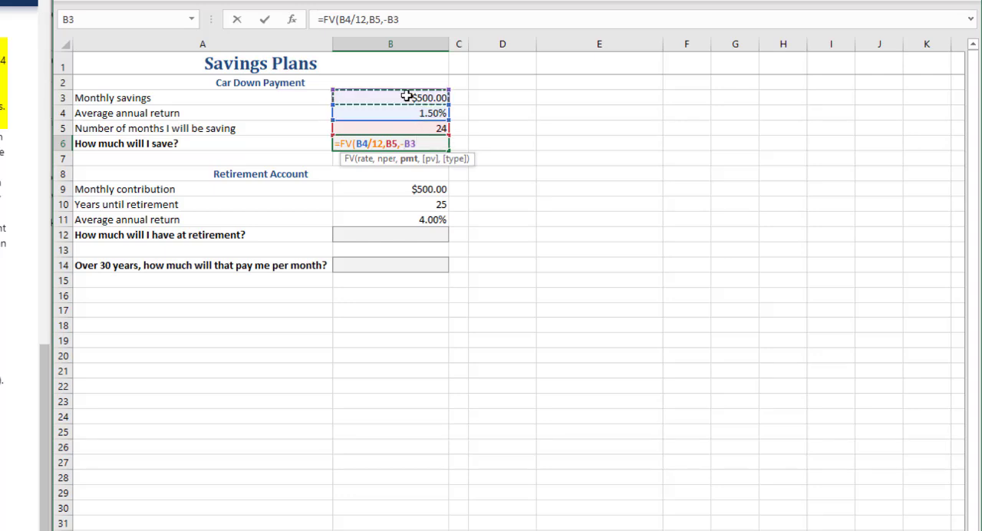
pyautogui.write(')')
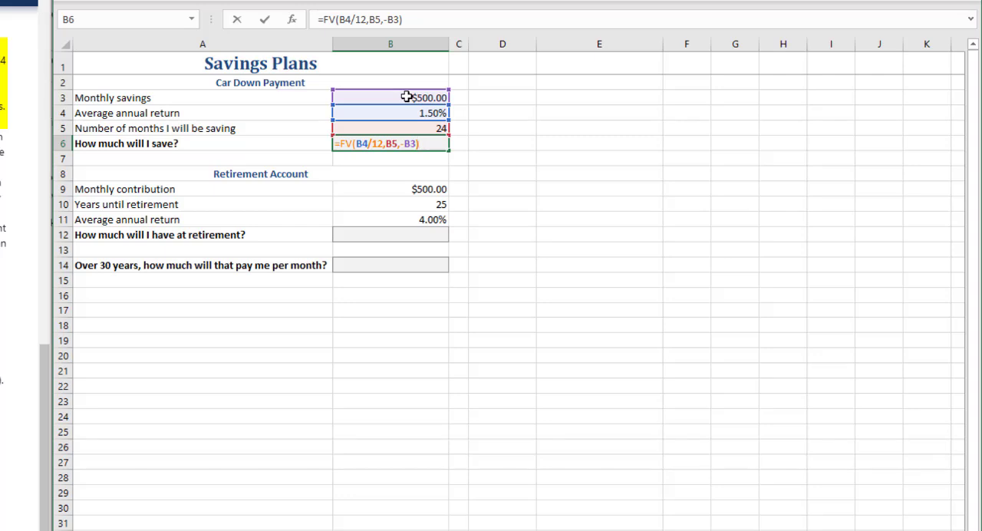
pyautogui.press('Return')
pyautogui.press('Up')
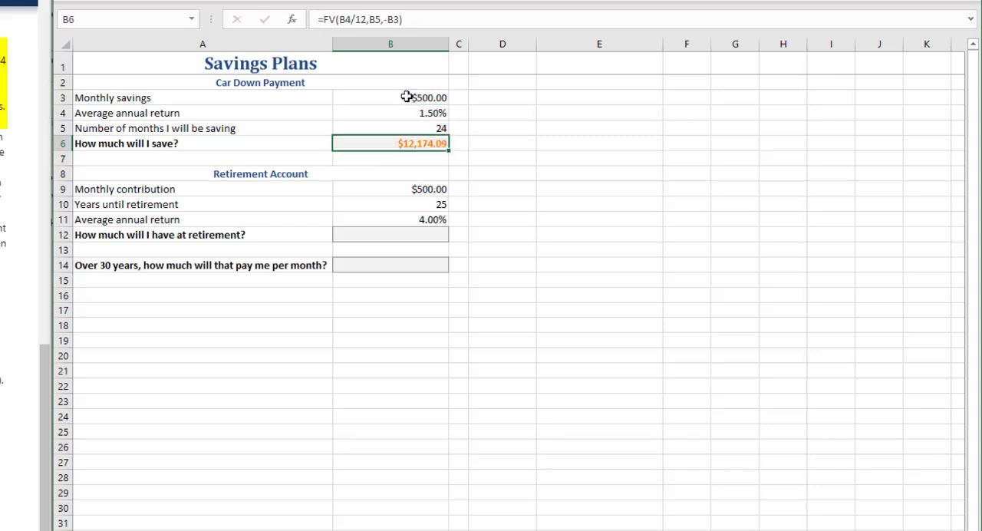
# Step: Check the retirement account inputs and start an FV formula in B12 with B11/12 as the rate
pyautogui.press('Down')
pyautogui.press('Down')
pyautogui.press('Down')
pyautogui.press('Down')
pyautogui.press('Down')
pyautogui.press('Down')
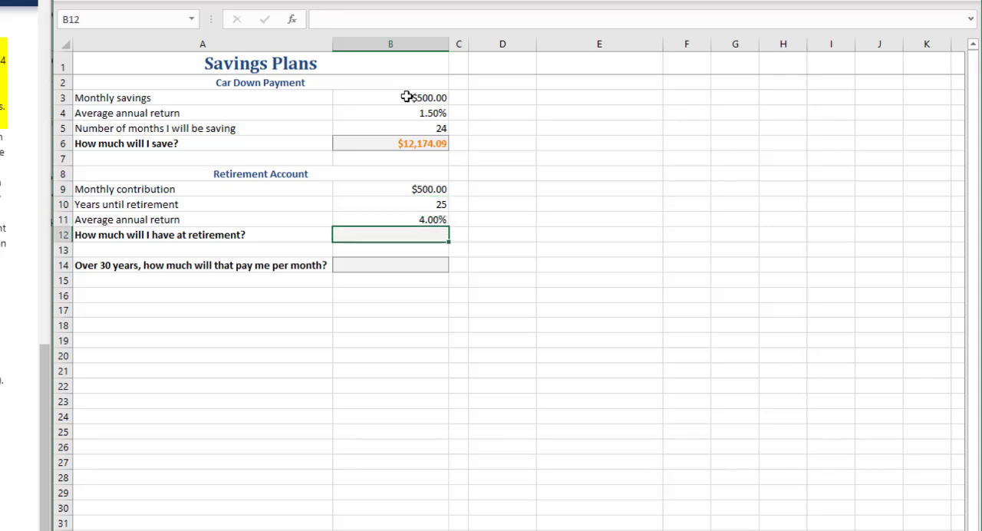
pyautogui.click(386, 190)
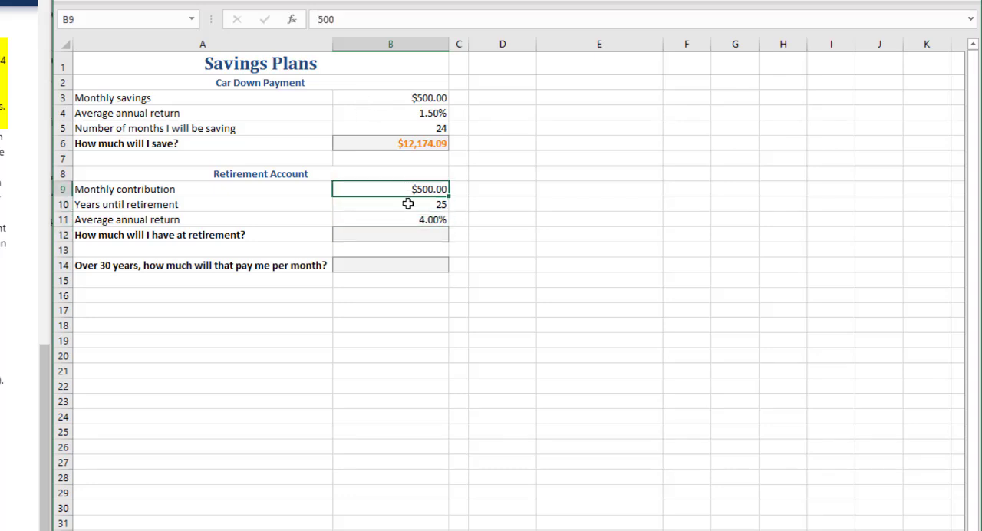
pyautogui.click(407, 204)
pyautogui.click(404, 217)
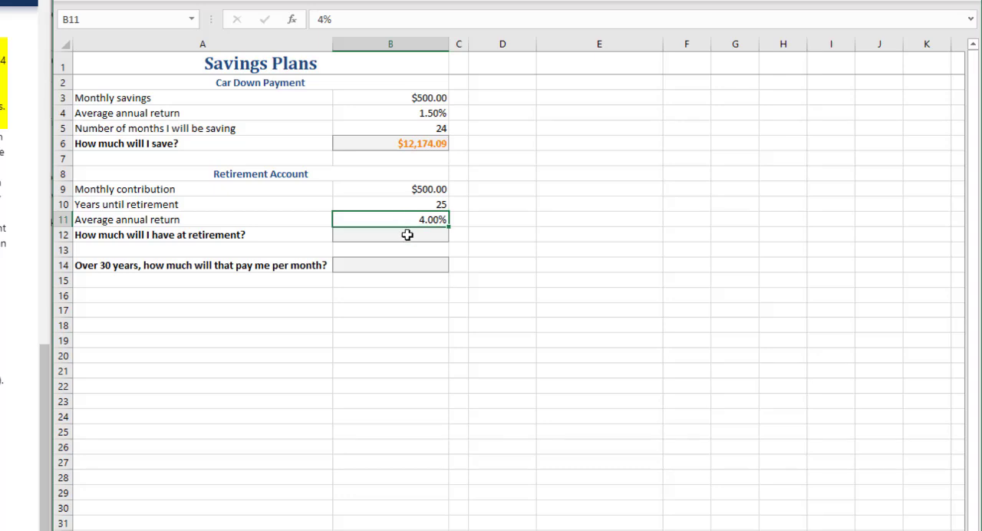
pyautogui.click(407, 235)
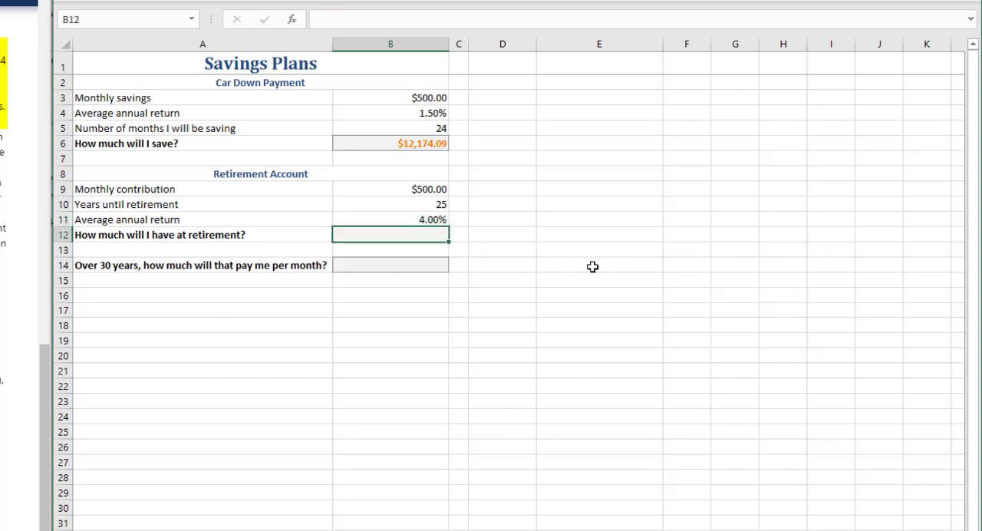
pyautogui.write('=')
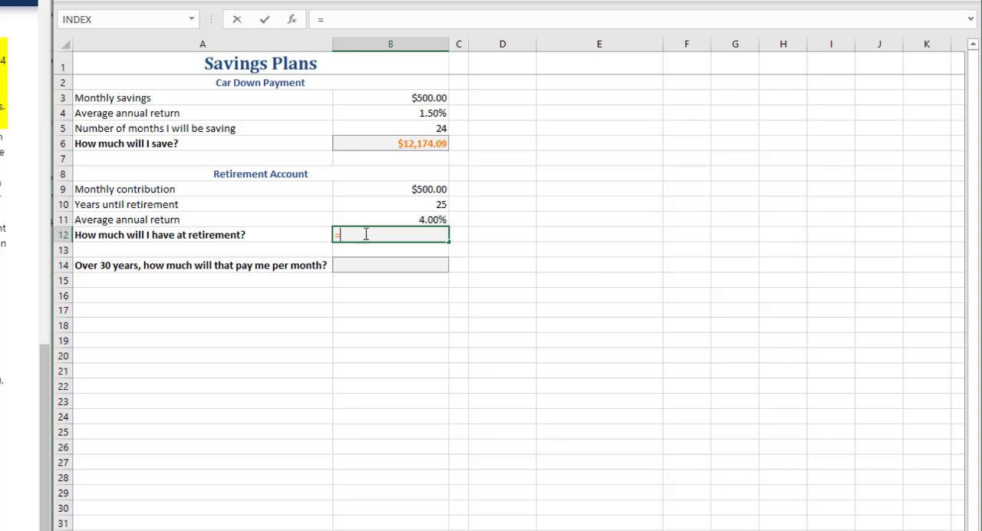
pyautogui.write('fv(')
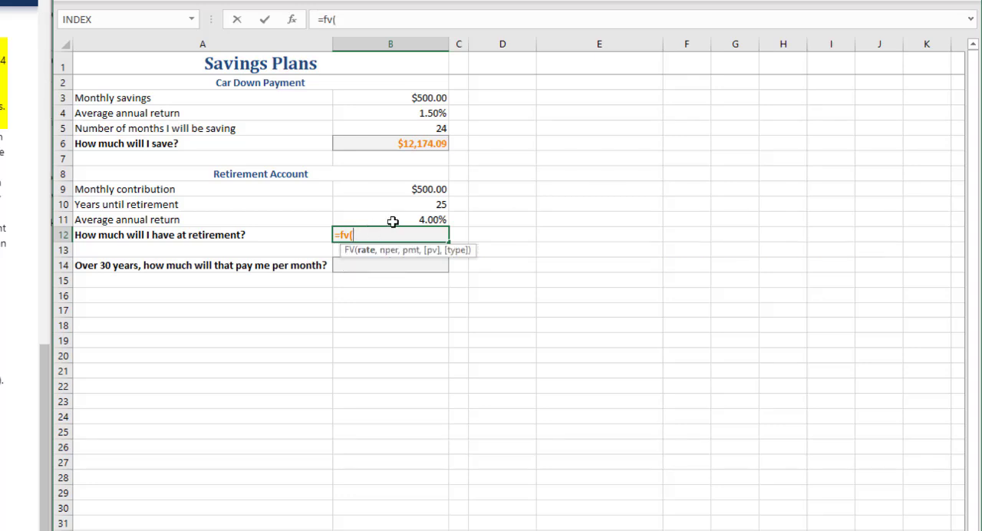
pyautogui.click(393, 222)
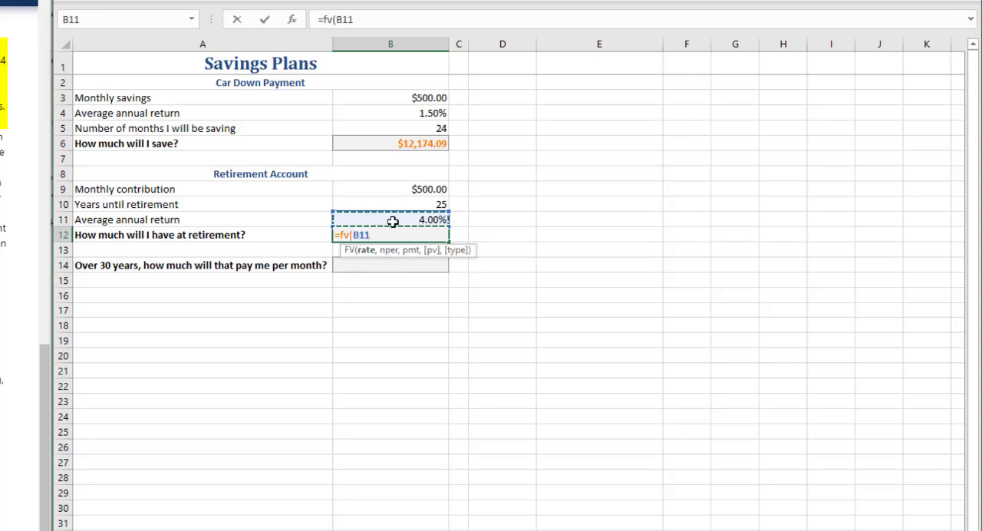
pyautogui.write('/12,')
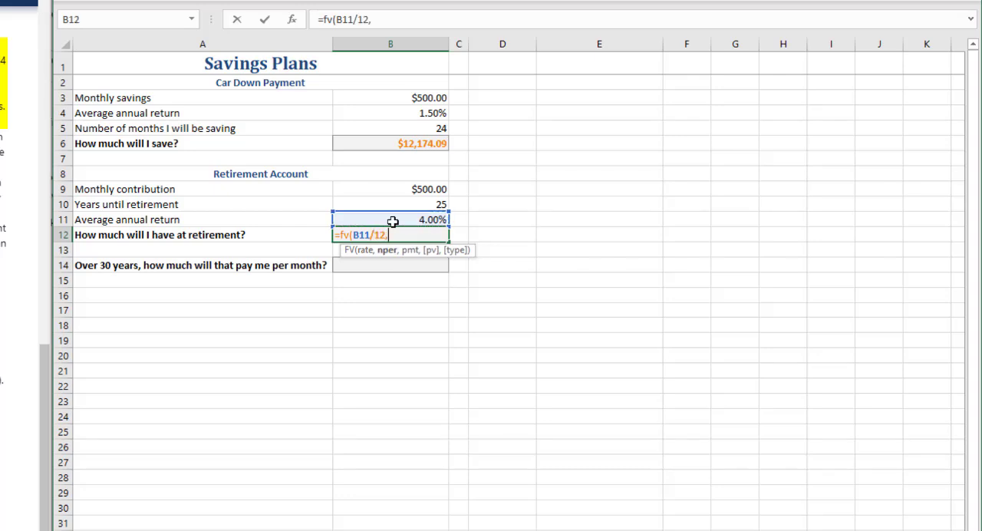
# Step: Complete the B12 FV formula with B10*12 as the number of periods and -B9 as the payment
pyautogui.click(399, 203)
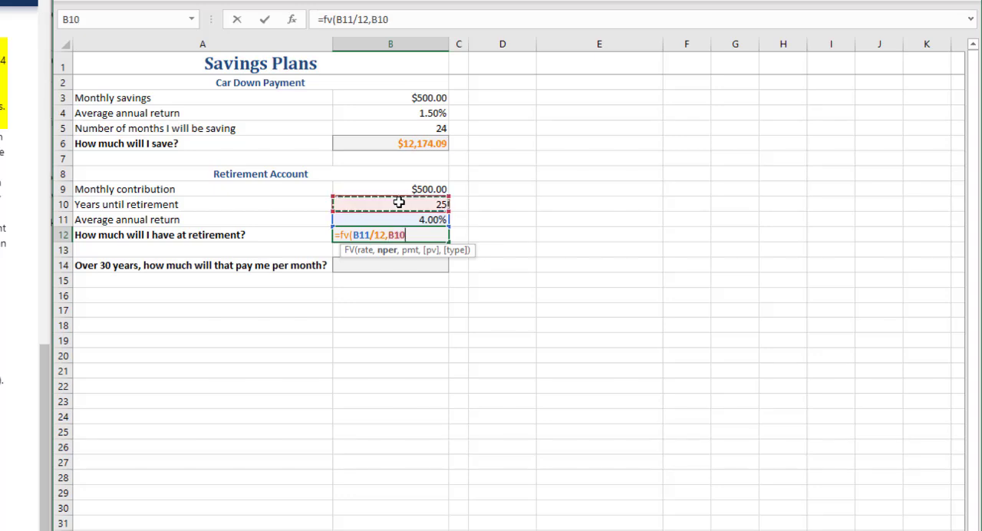
pyautogui.write('*1')
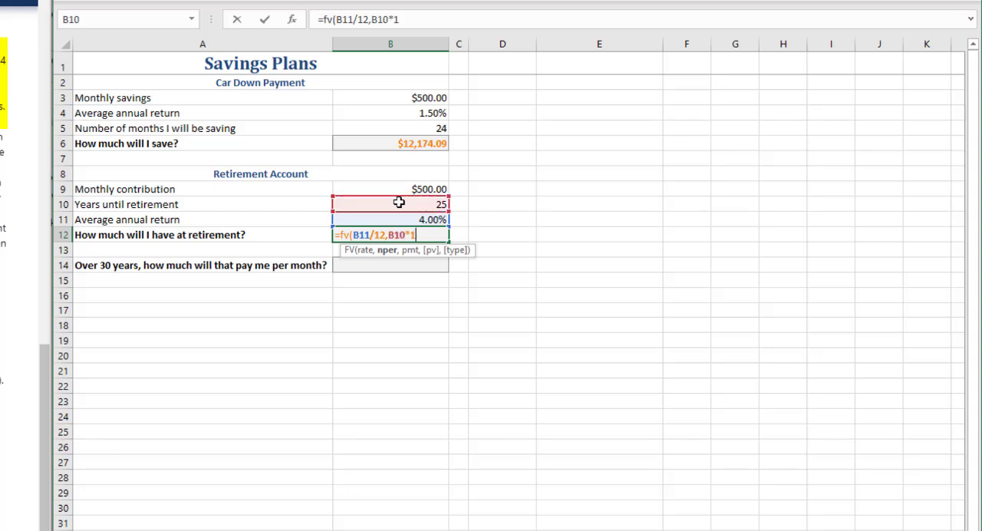
pyautogui.write('2,')
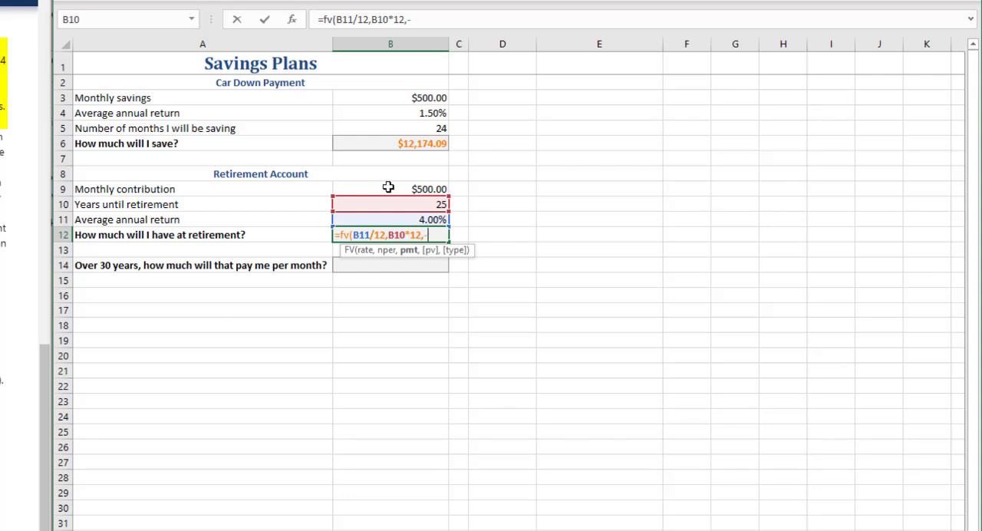
pyautogui.write('-')
pyautogui.click(373, 188)
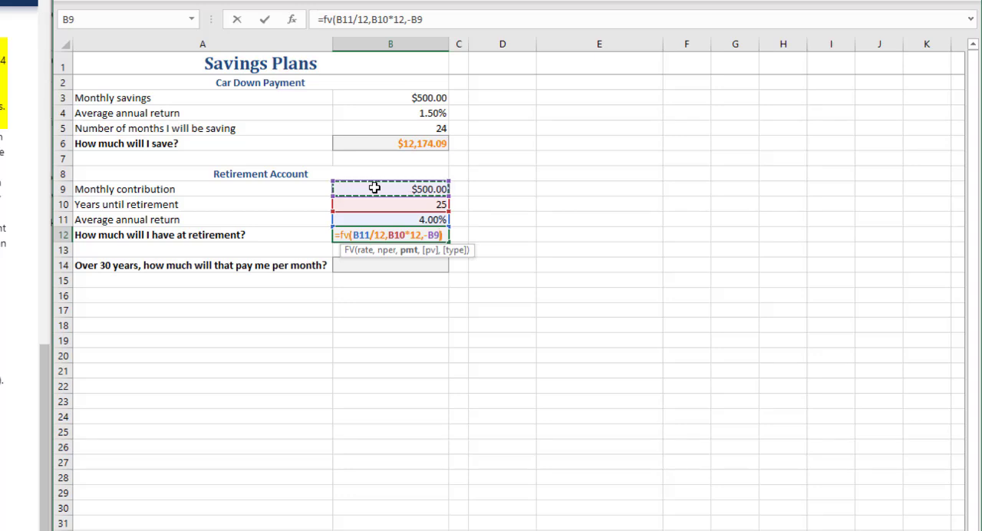
pyautogui.write(')')
pyautogui.press('Return')
pyautogui.press('Up')
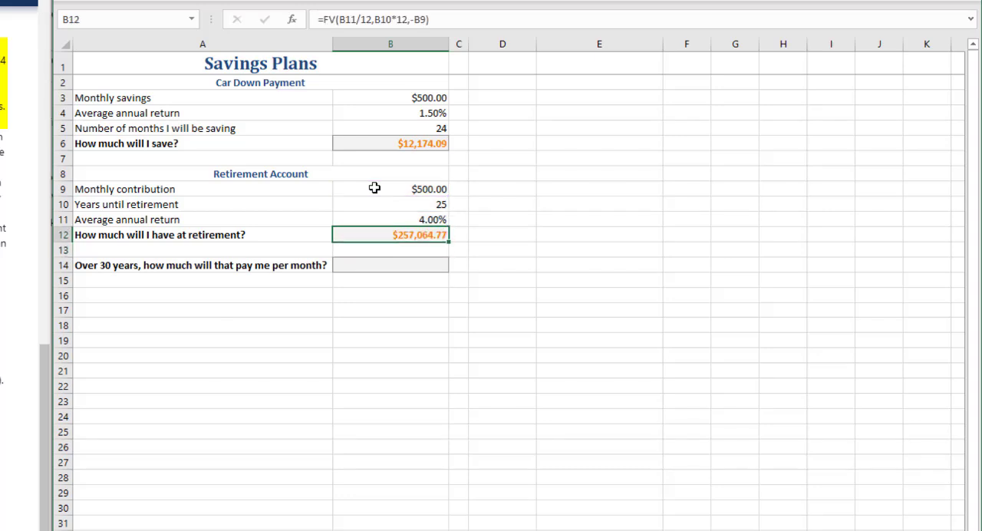
# Step: Try an average annual return of 10% for the retirement account in B11 and undo the change
pyautogui.click(422, 220)
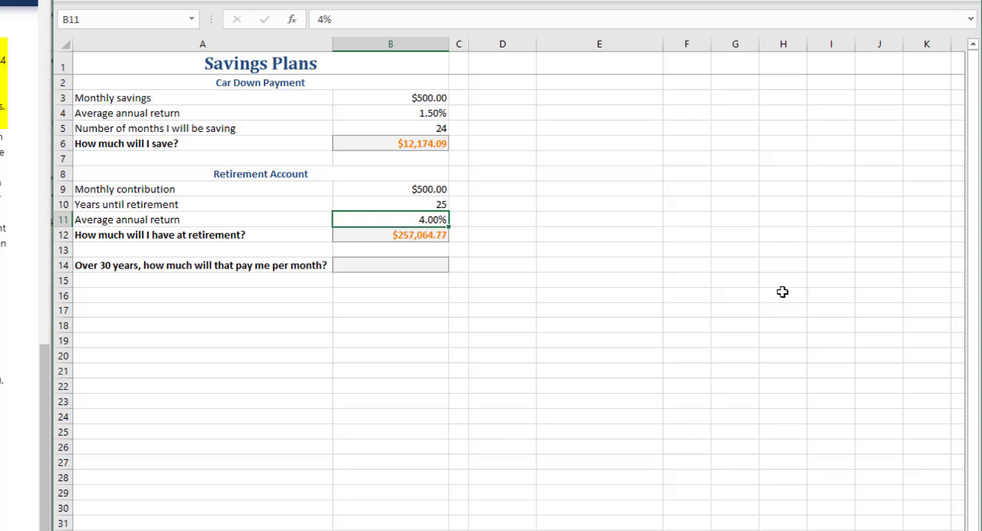
pyautogui.write('10')
pyautogui.press('Return')
pyautogui.press('Up')
pyautogui.hotkey('ctrl', 'z')
pyautogui.press('Down')
pyautogui.press('Down')
pyautogui.press('Up')
pyautogui.press('Up')
pyautogui.press('Down')
pyautogui.press('Down')
pyautogui.press('Down')
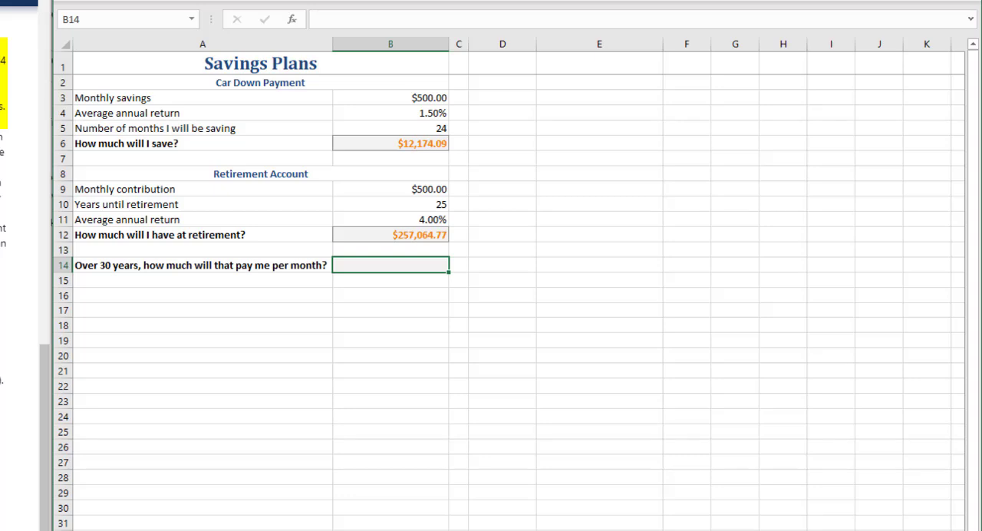
# Step: Check the monthly payout instructions and start a PMT formula in B14 with B11/12 as the rate
pyautogui.hotkey('alt', 'Tab')
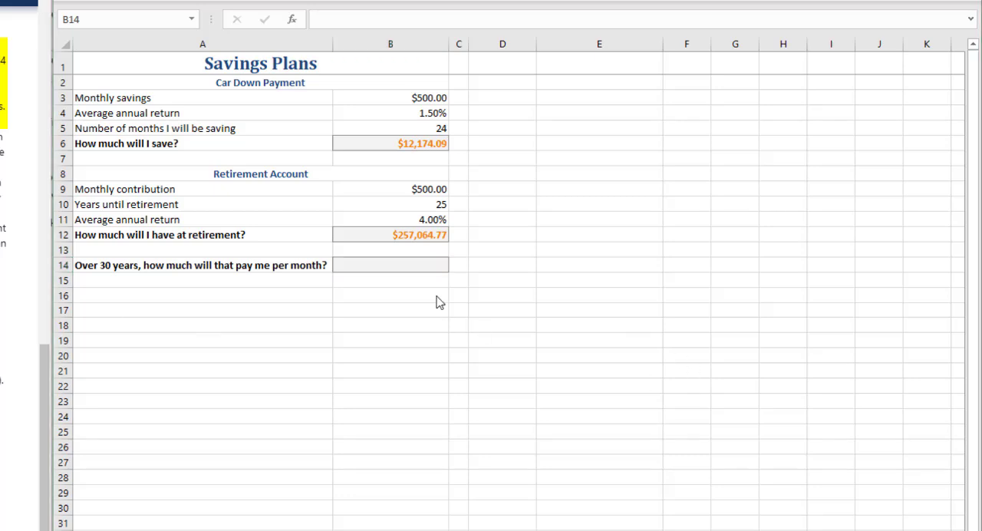
pyautogui.click(388, 267)
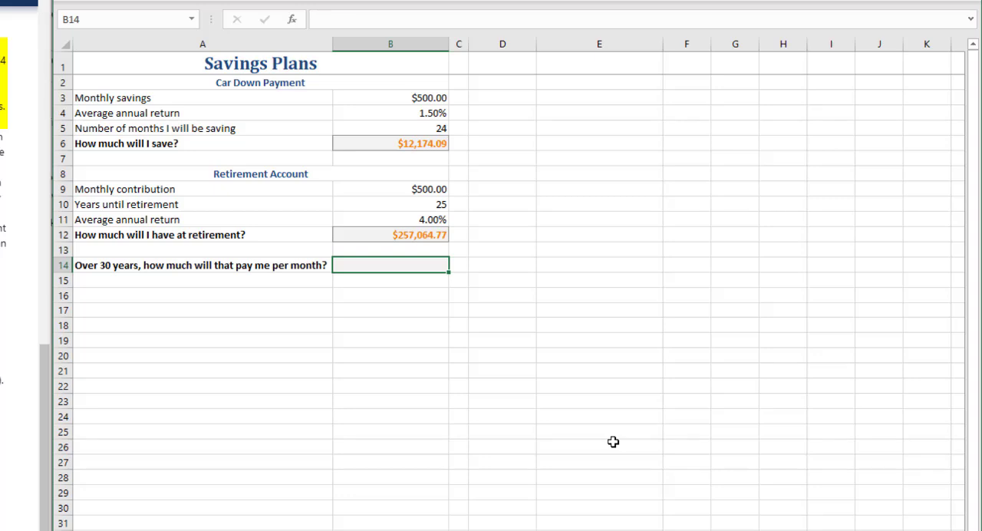
pyautogui.write('=p')
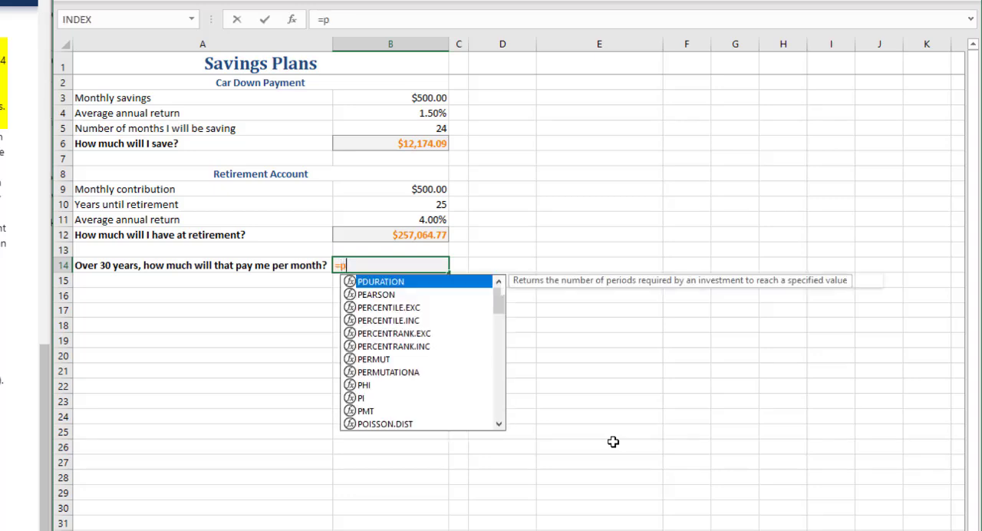
pyautogui.write('mt')
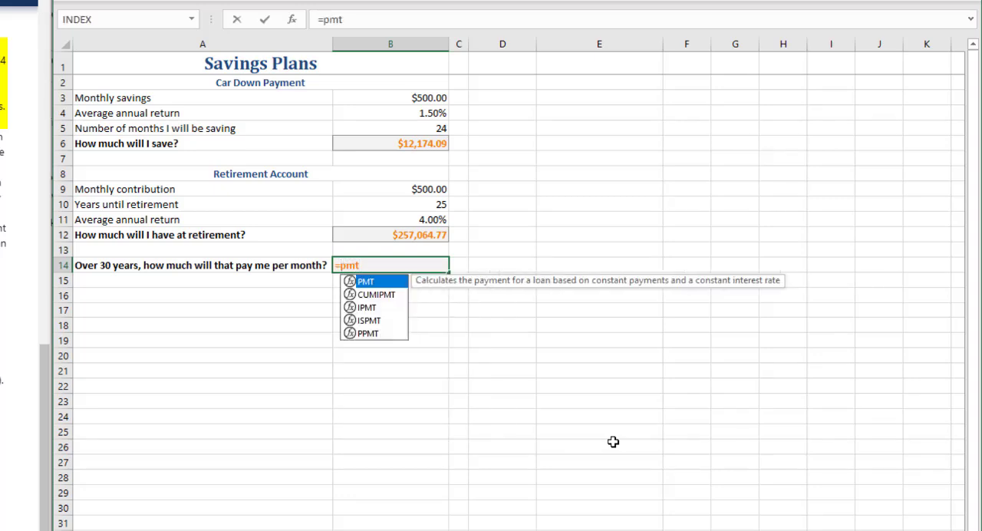
pyautogui.write('(')
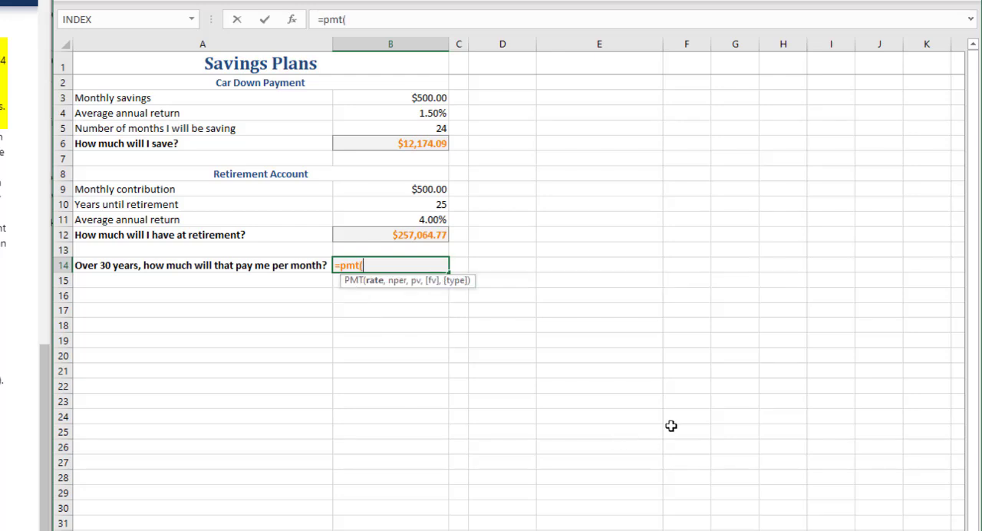
pyautogui.click(398, 220)
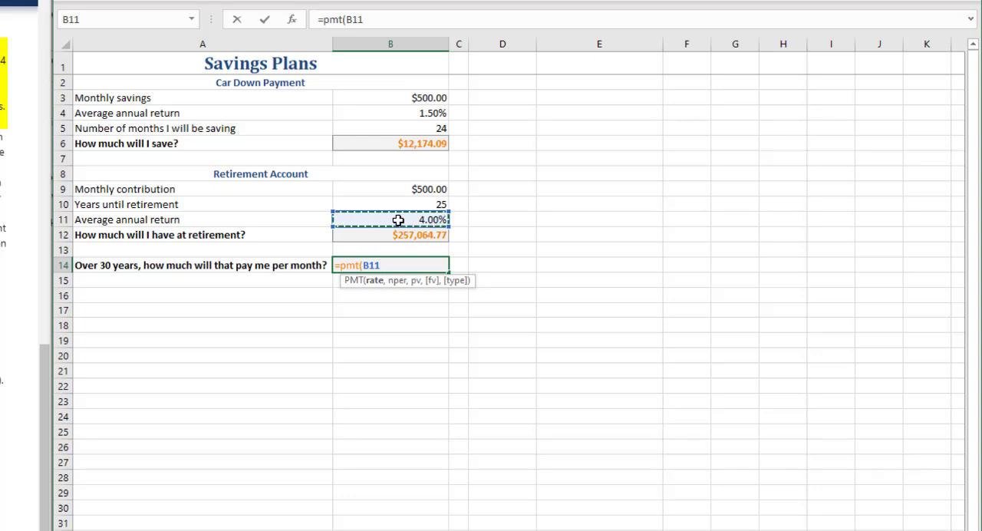
pyautogui.write('/')
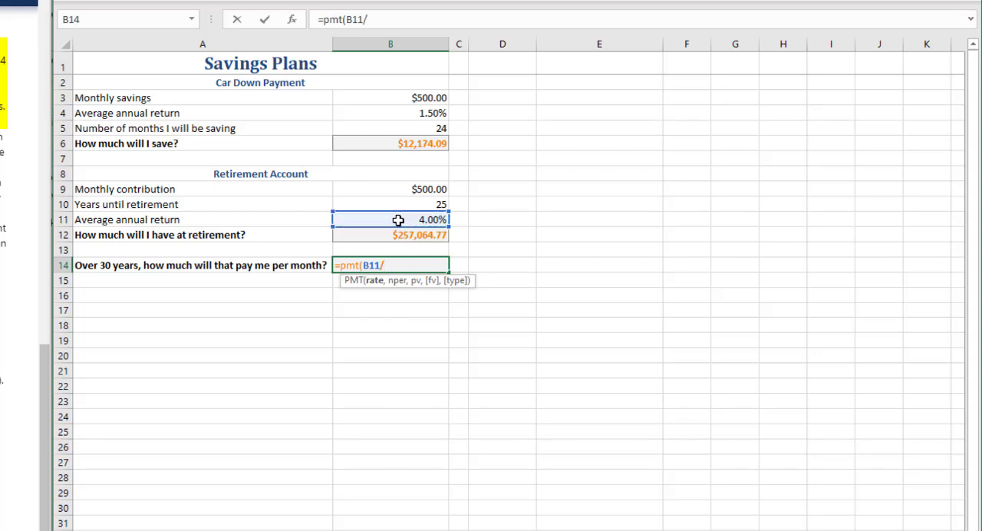
pyautogui.write('12,')
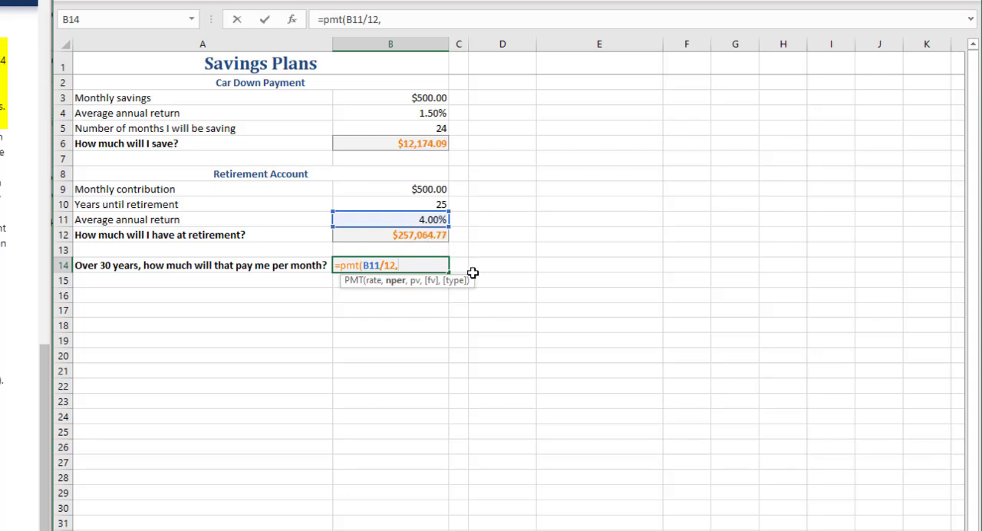
pyautogui.write('30*12,')
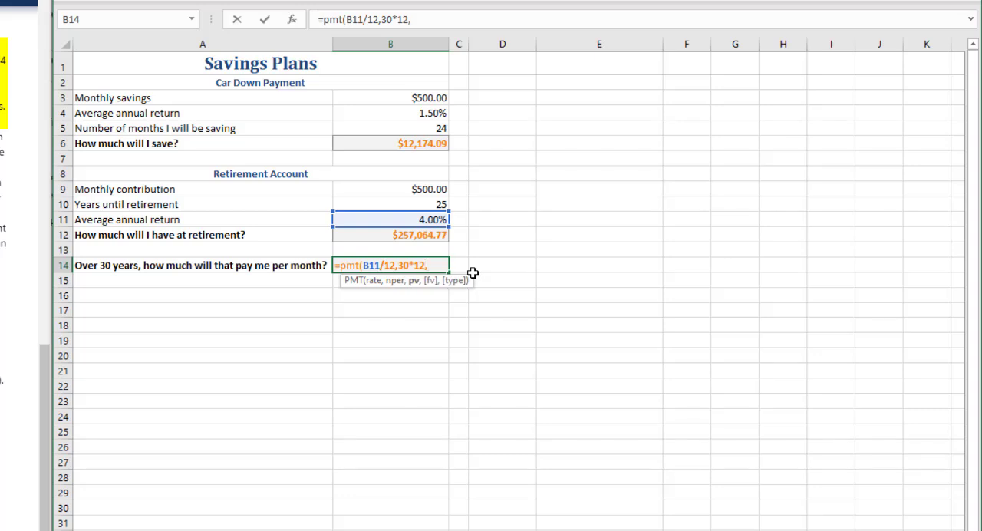
# Step: Complete the B14 PMT formula with 30*12 periods, B12 as the present value, 0 as the future value and 1 as the type
pyautogui.click(413, 234)
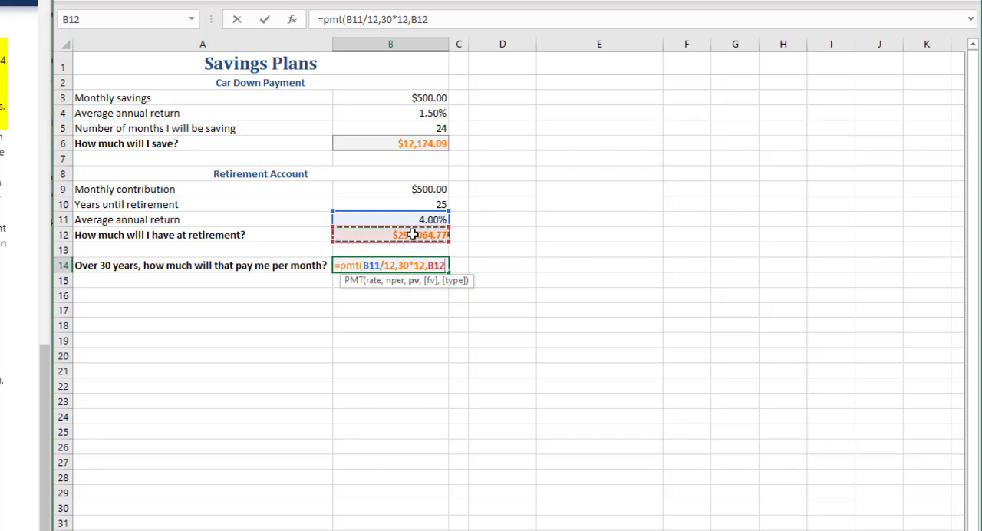
pyautogui.write(',')
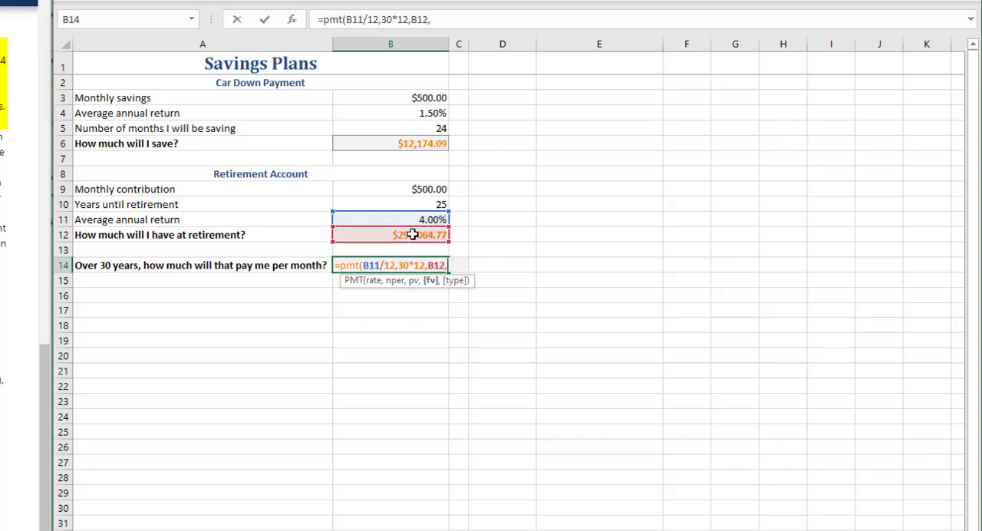
pyautogui.write('0,')
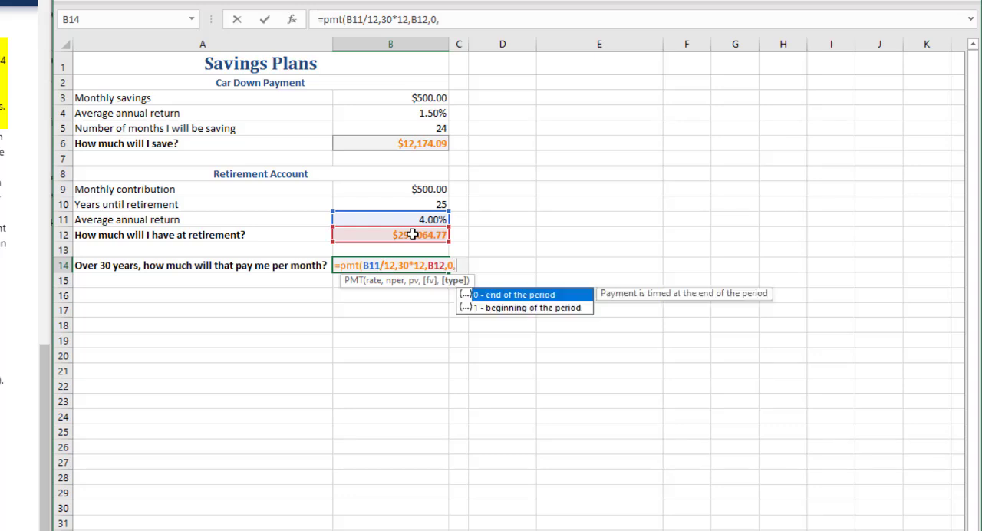
pyautogui.write('1)')
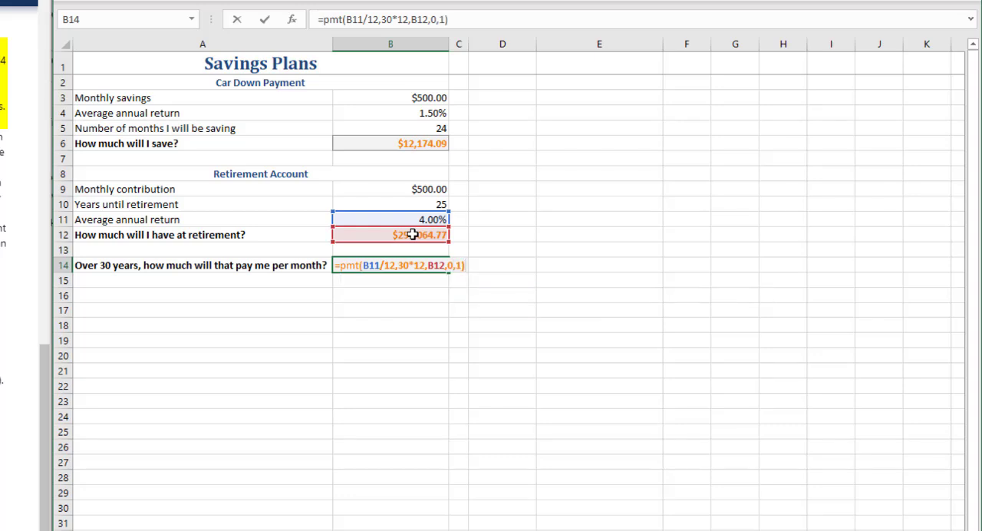
pyautogui.press('Return')
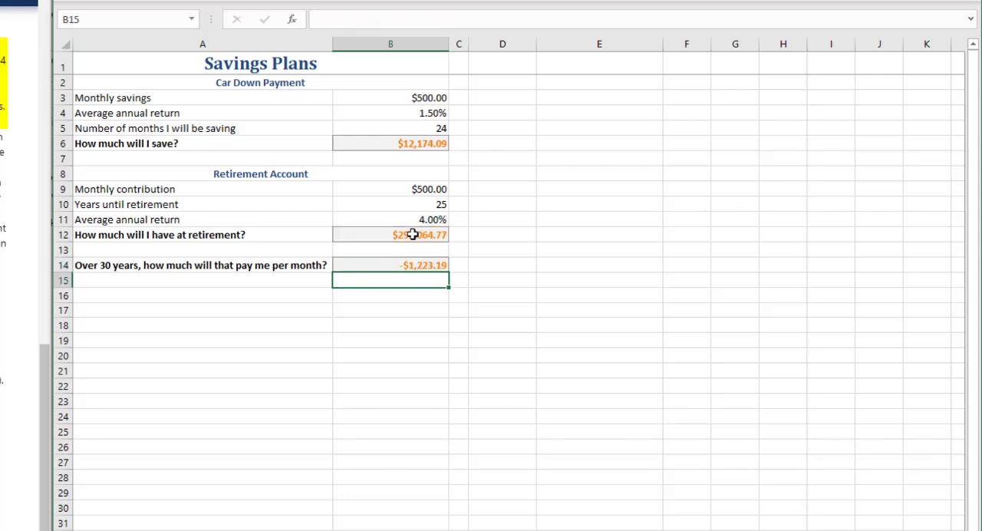
# Step: Change the present value argument of the PMT formula in B14 to -B12
pyautogui.press('Up')
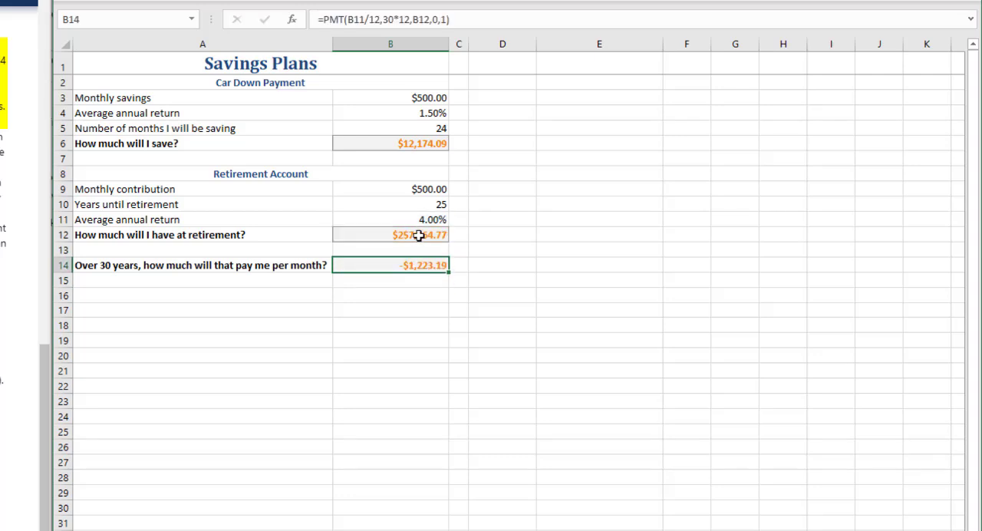
pyautogui.click(418, 20)
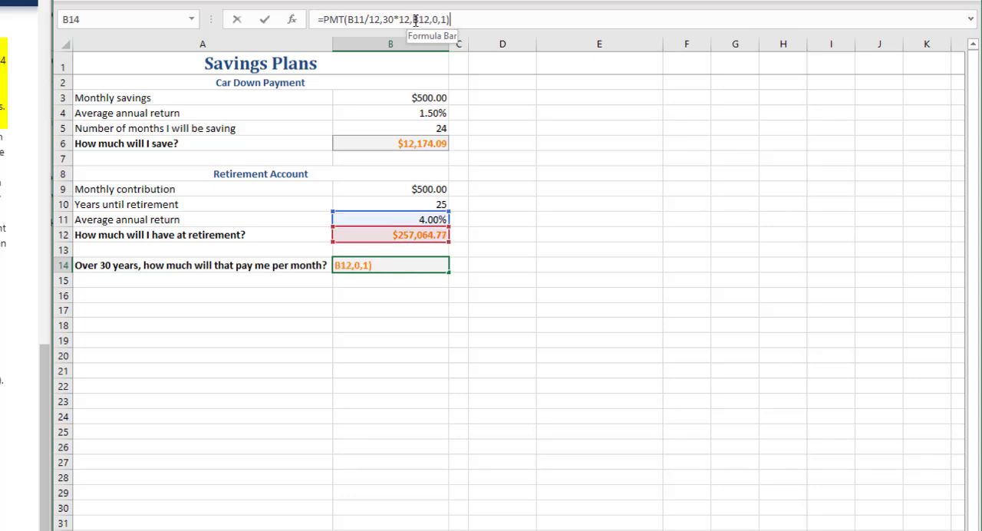
pyautogui.write('-')
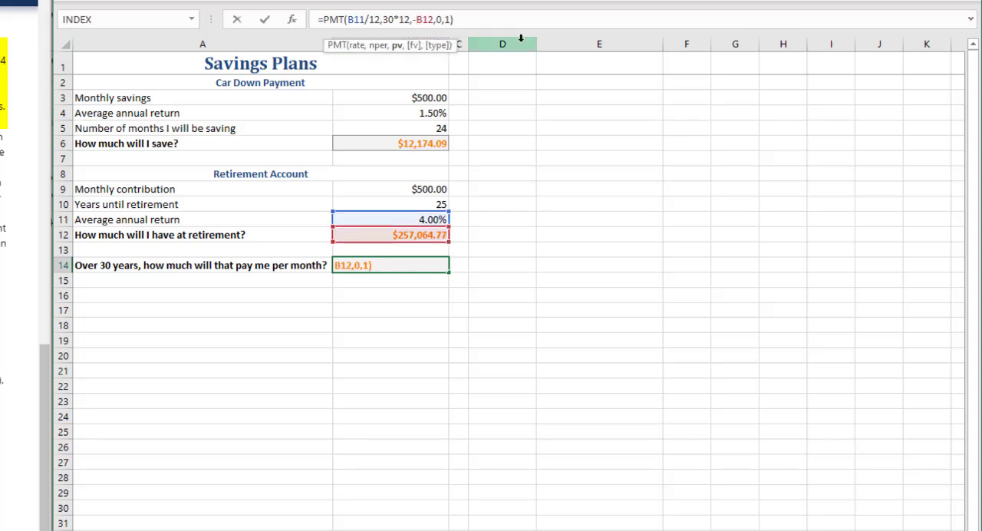
pyautogui.press('Return')
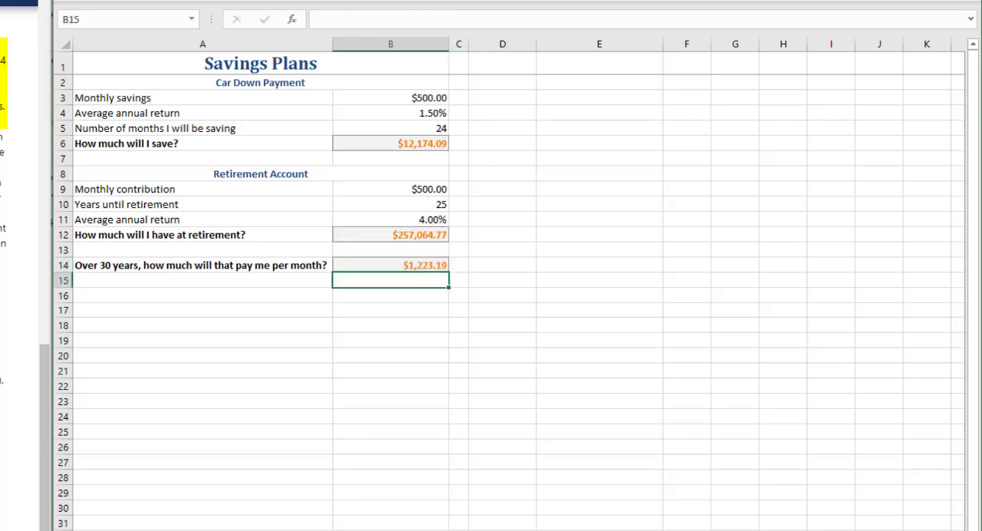
# Step: Go to the Annuities Options worksheet and start a PV formula in B5 with B8/12 as the rate
pyautogui.hotkey('ctrl', 'pagedown')
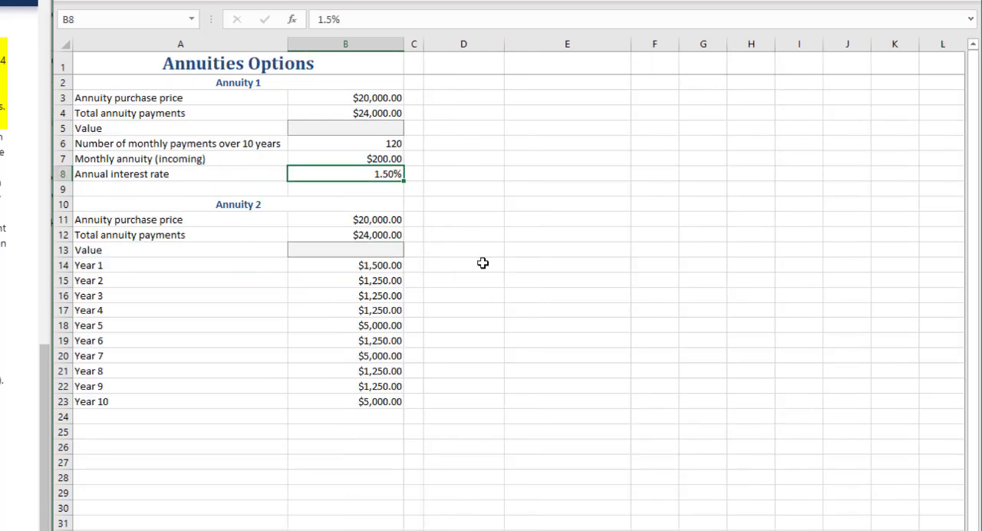
pyautogui.hotkey('alt', 'Tab')
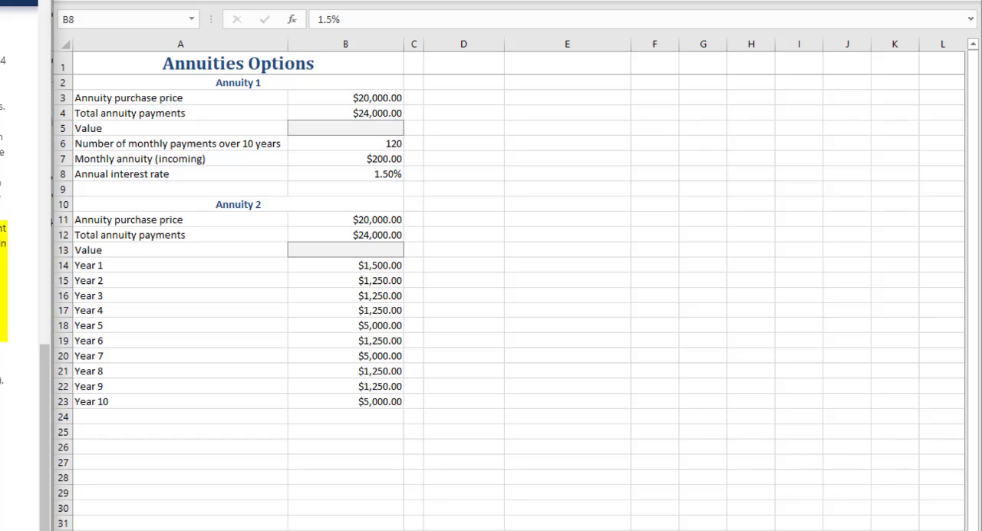
pyautogui.click(356, 126)
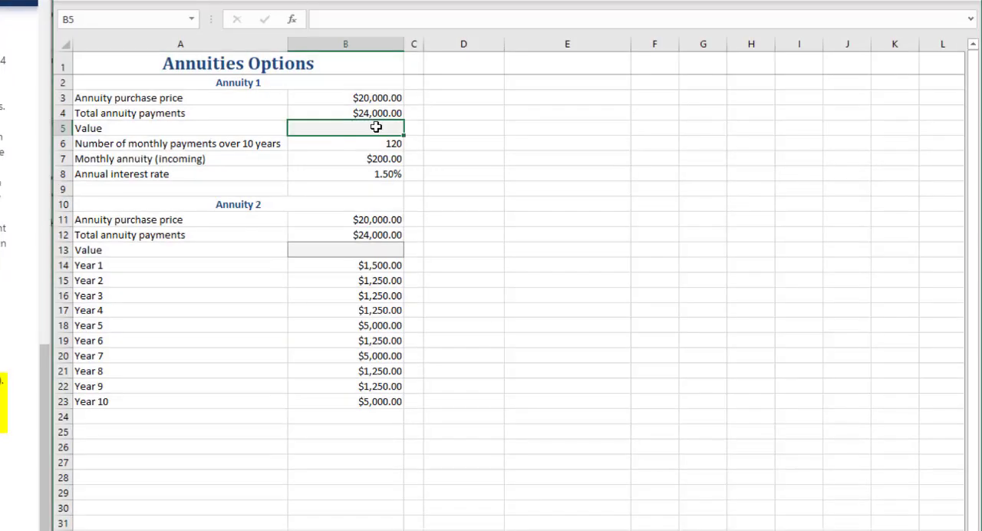
pyautogui.write('=PV(')
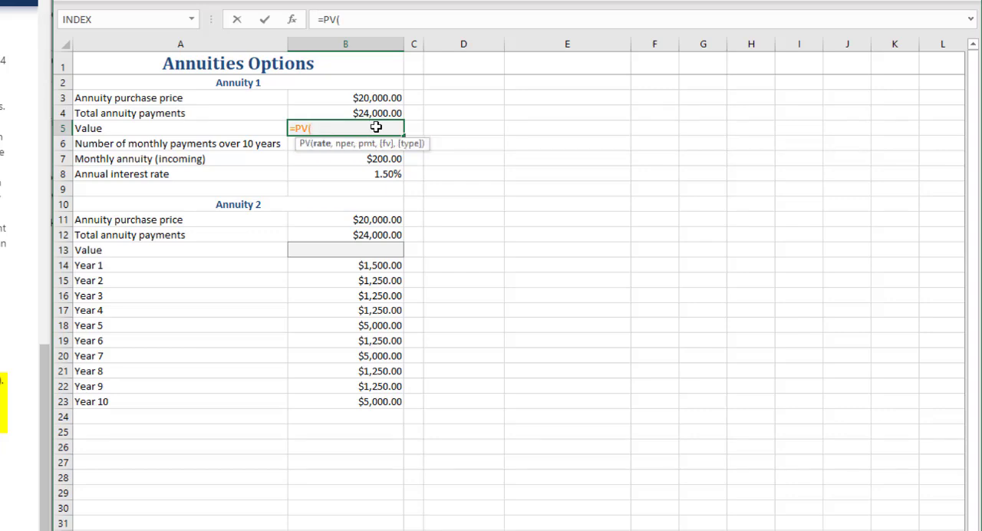
pyautogui.click(371, 174)
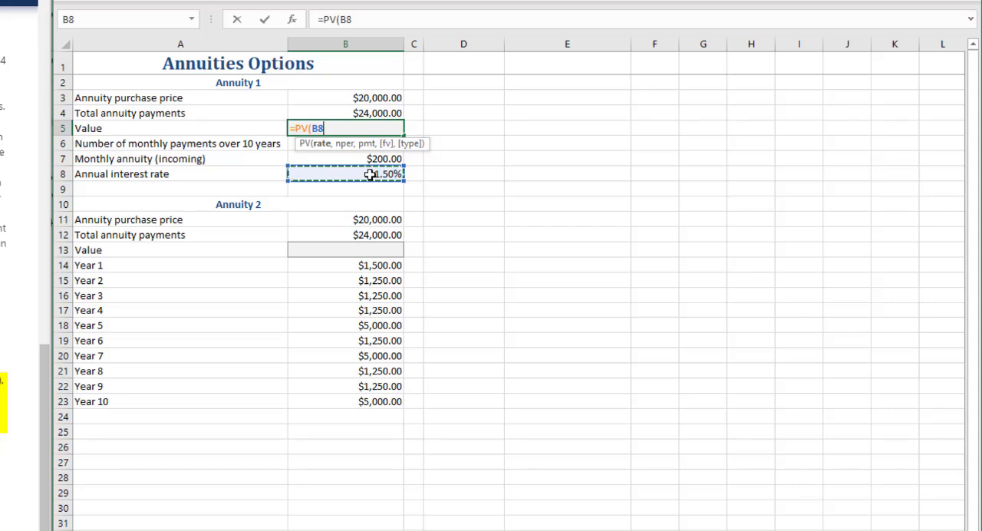
pyautogui.write('/12')
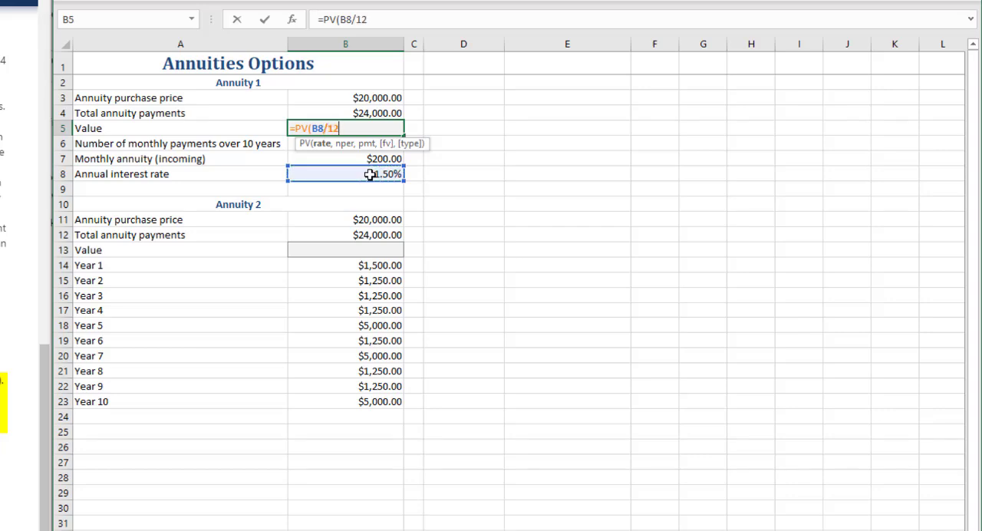
pyautogui.write(',')
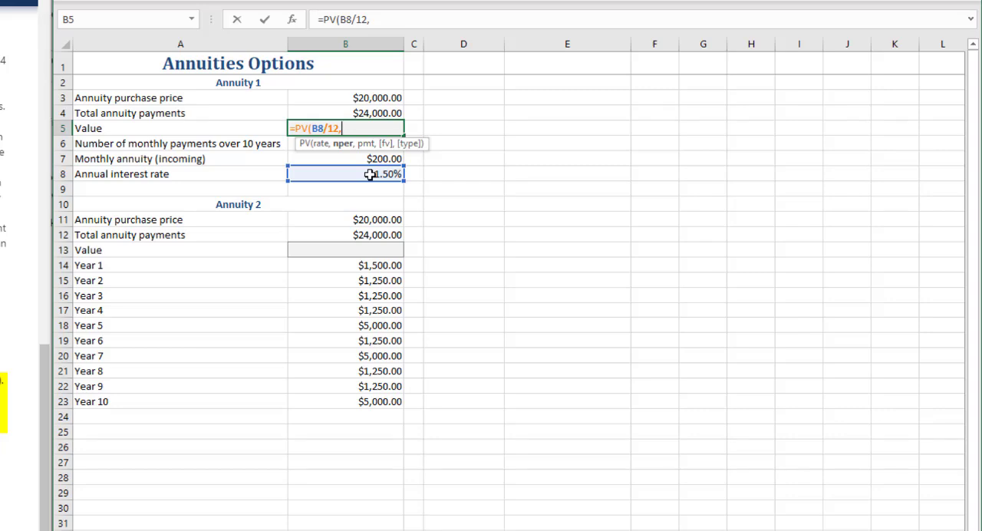
# Step: Complete the B5 PV formula with B6 as the number of periods, -B7 as the payment, 0 as the future value and 1 as the type
pyautogui.write('b6,')
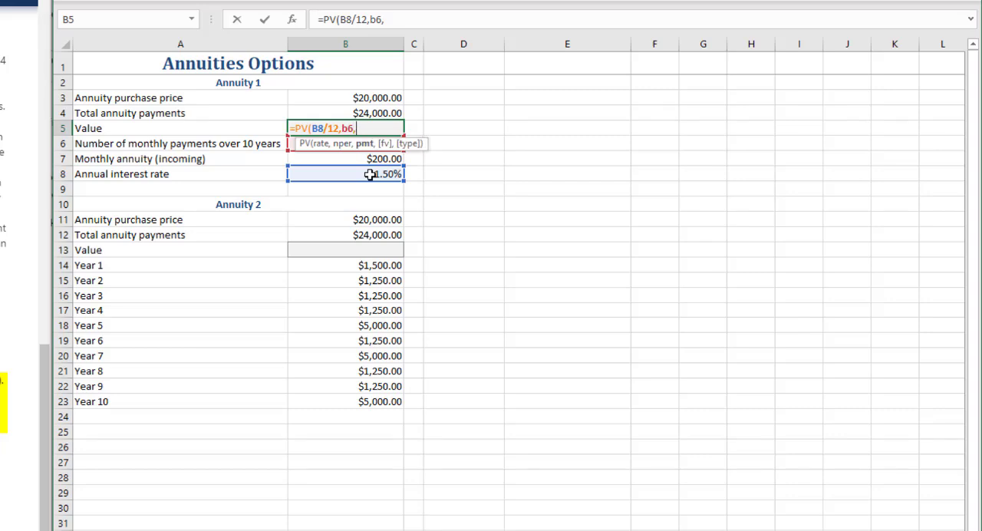
pyautogui.write('-')
pyautogui.click(351, 158)
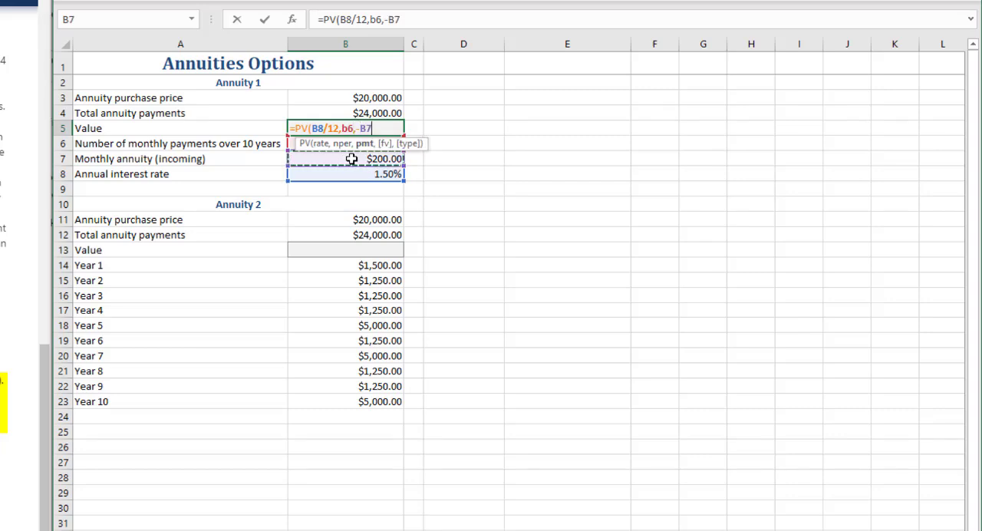
pyautogui.write(',0')
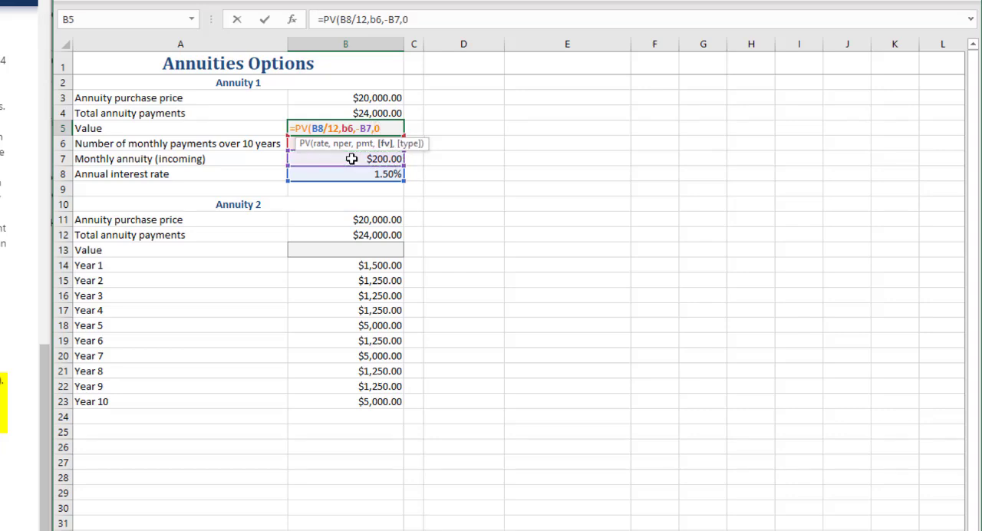
pyautogui.write(',')
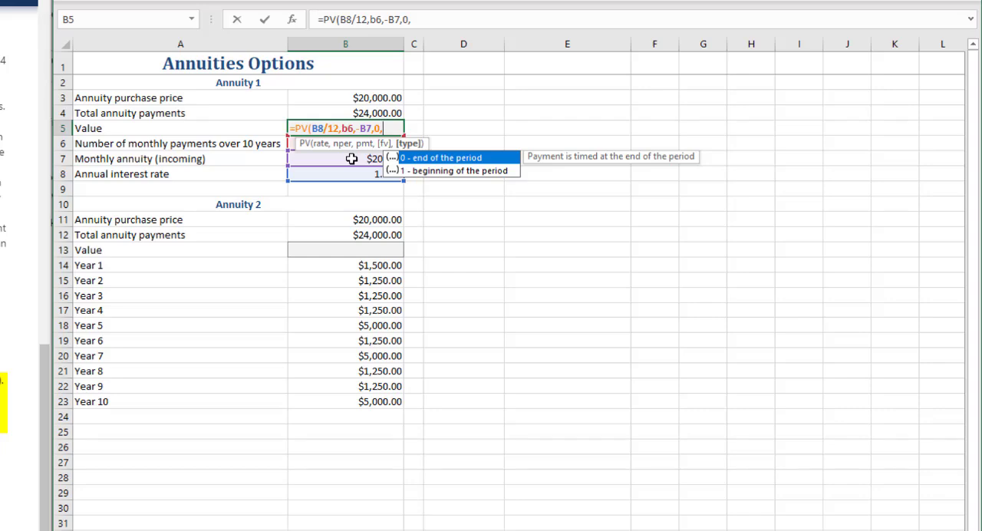
pyautogui.write('1)')
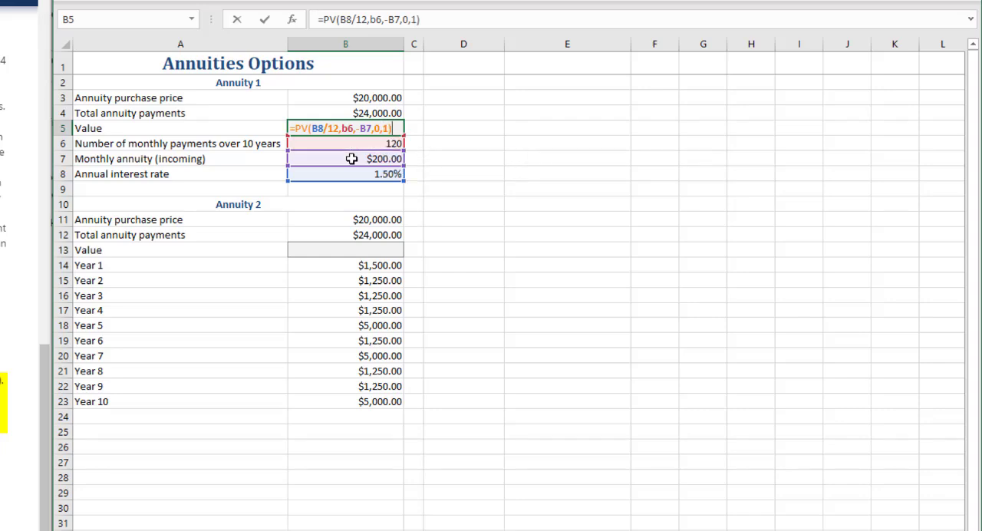
pyautogui.press('Return')
# Step: Try an annual interest rate of 5% for Annuity 1 in B8 and undo the change
pyautogui.press('Up')
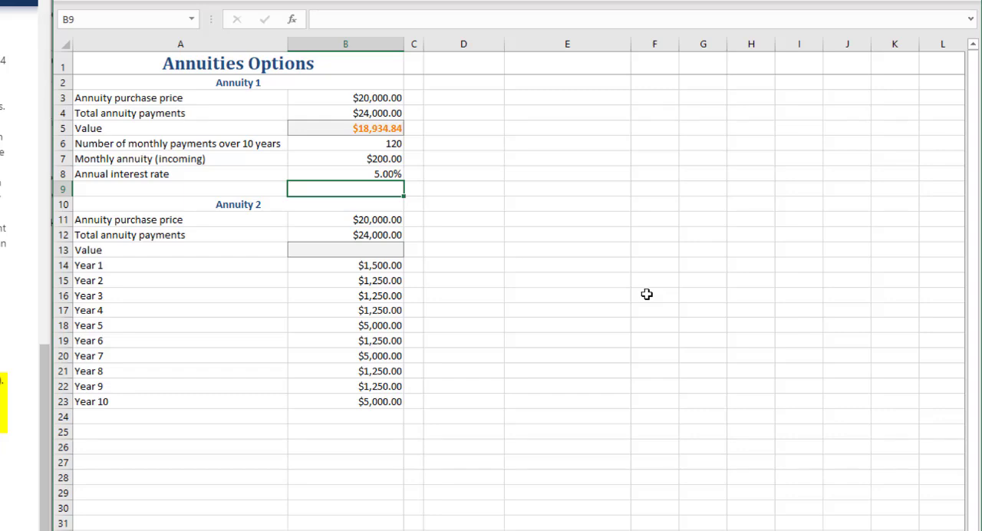
pyautogui.hotkey('ctrl', 'z')
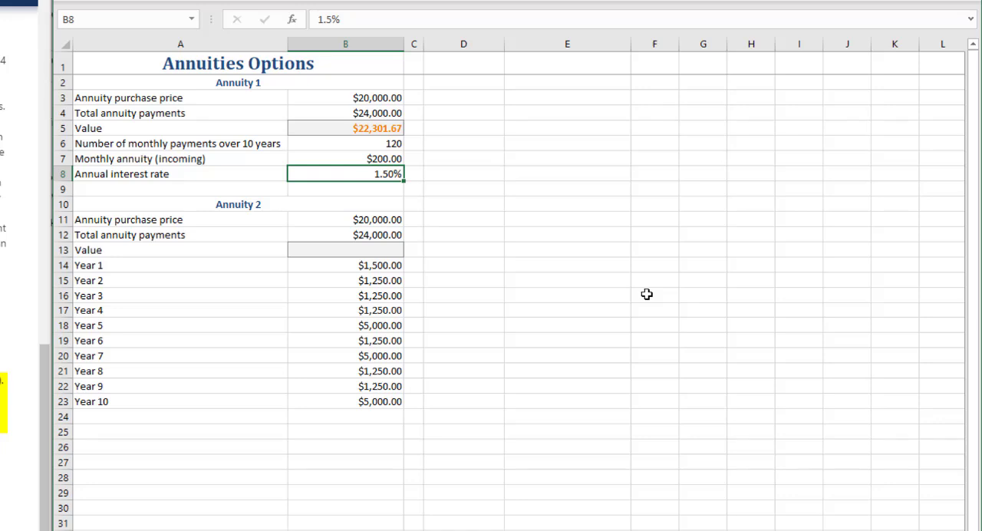
# Step: Calculate the Annuity 2 value in B13 with an NPV formula using B8 as the rate and B14:B23 as the yearly payments
pyautogui.press('Down')
pyautogui.press('Down')
pyautogui.press('Down')
pyautogui.press('Down')
pyautogui.press('Down')
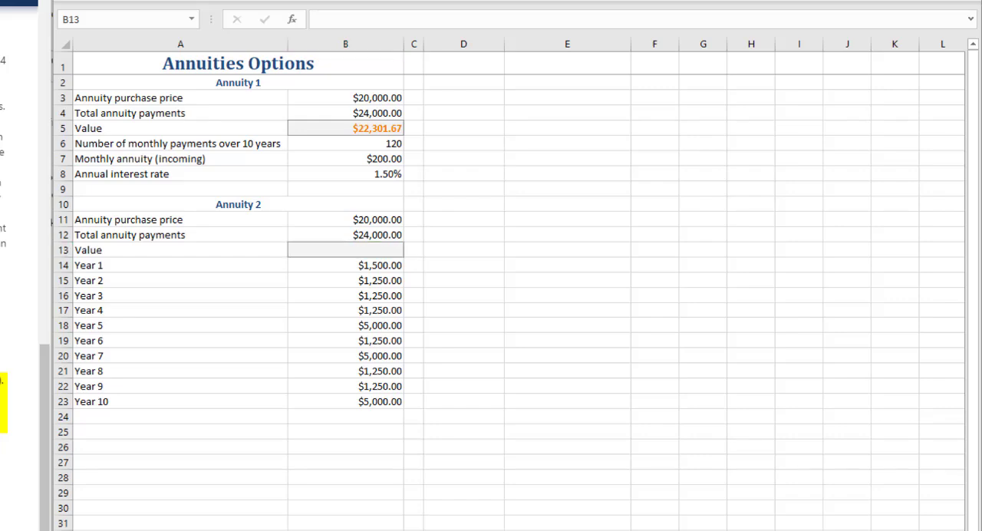
pyautogui.click(384, 253)
pyautogui.write('=npv')
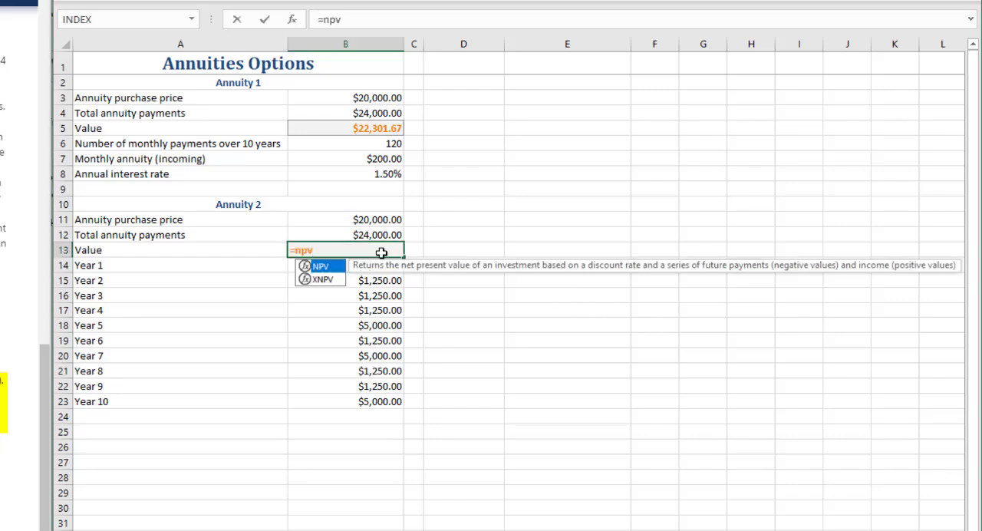
pyautogui.press('Tab')
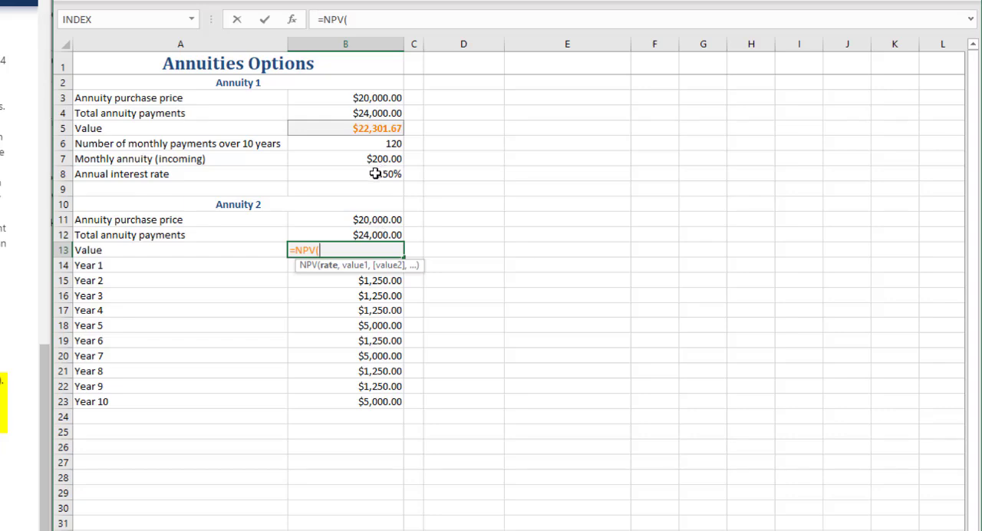
pyautogui.click(376, 173)
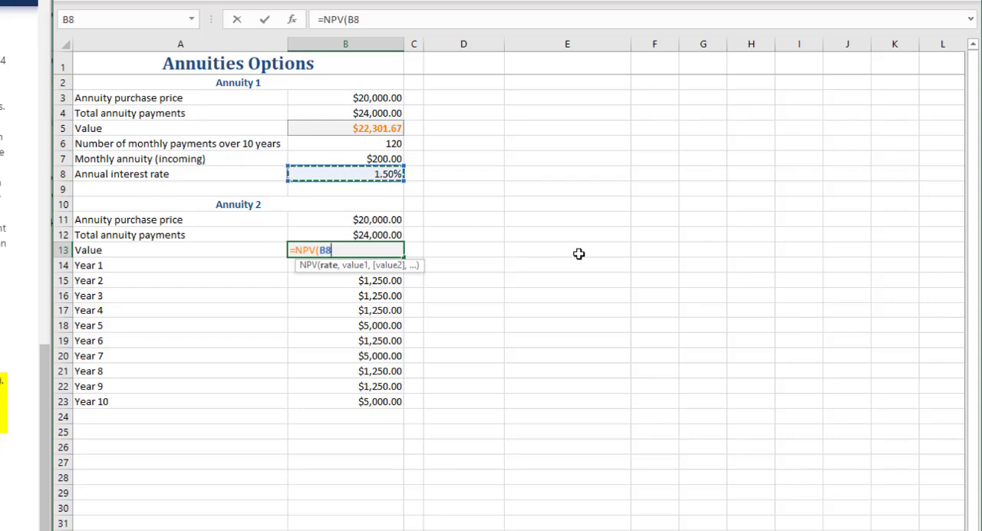
pyautogui.write(',')
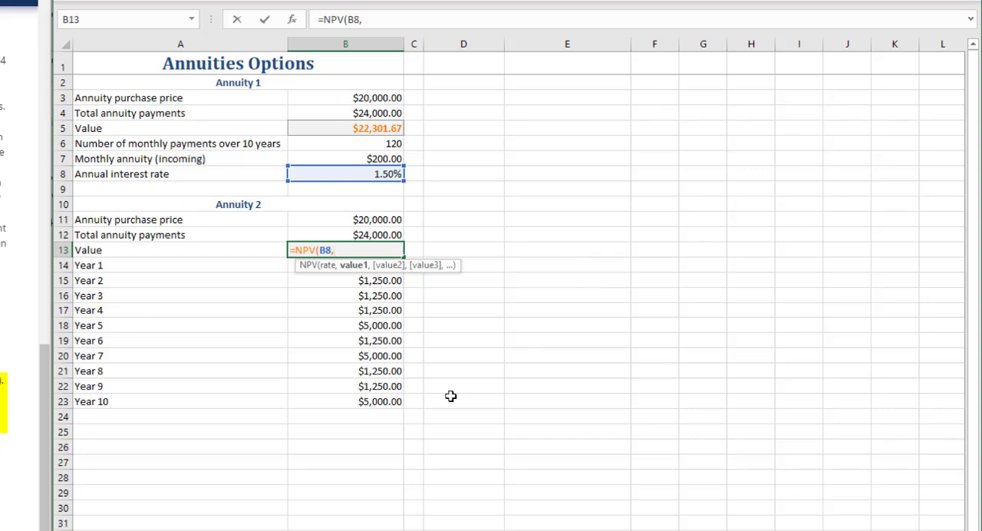
pyautogui.moveTo(346, 402); pyautogui.dragTo(365, 265)
pyautogui.press('Return')
pyautogui.press('Up')
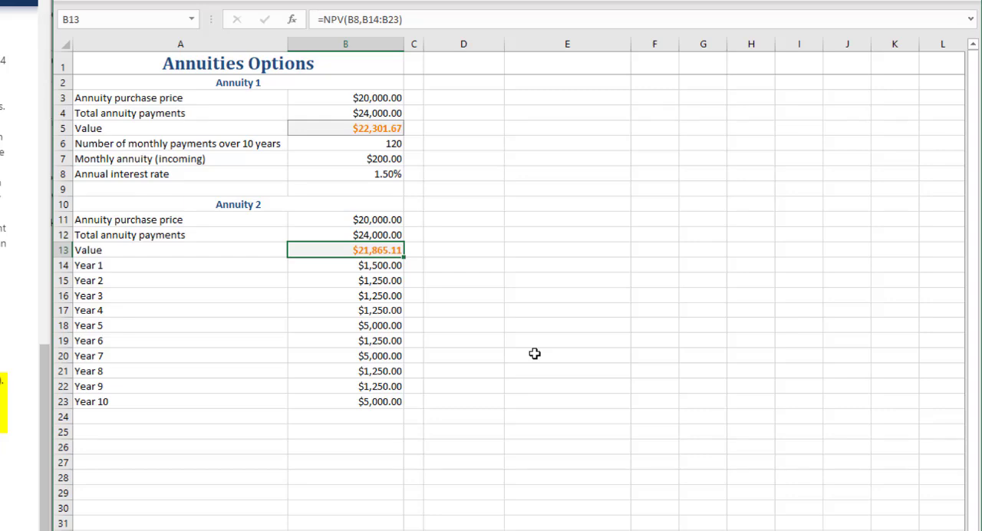
# Step: Try an annual interest rate of 10% in B8 to compare both annuity values and undo the change
pyautogui.click(355, 172)
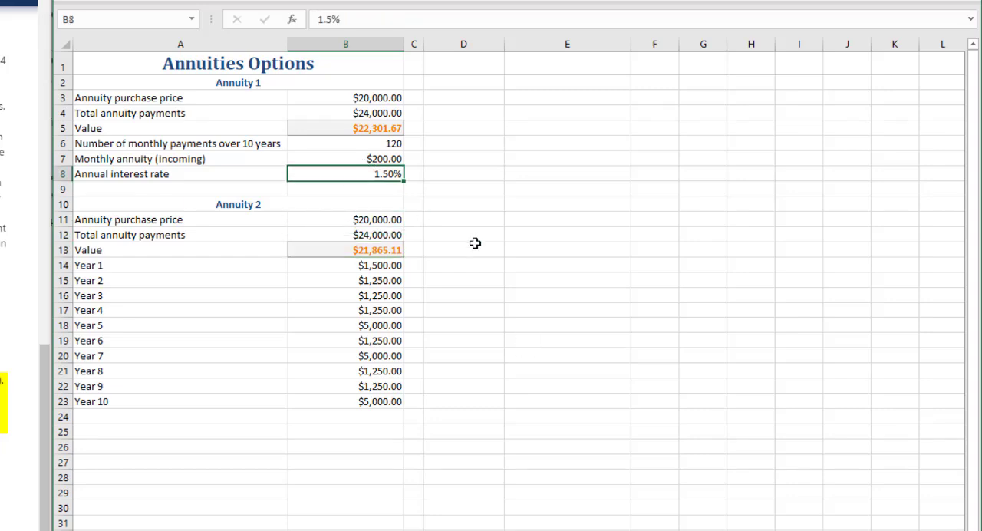
pyautogui.write('10')
pyautogui.press('Return')
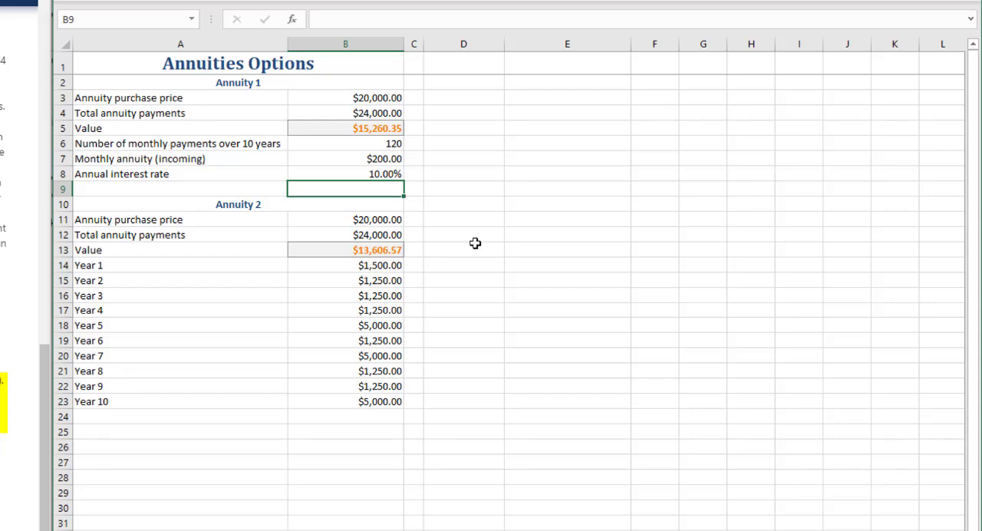
pyautogui.press('Up')
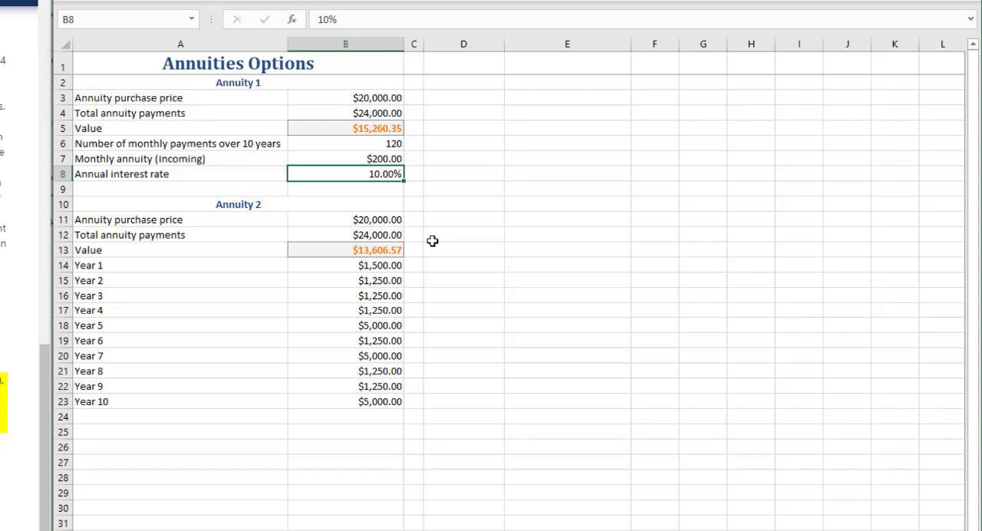
pyautogui.hotkey('ctrl', 'z')
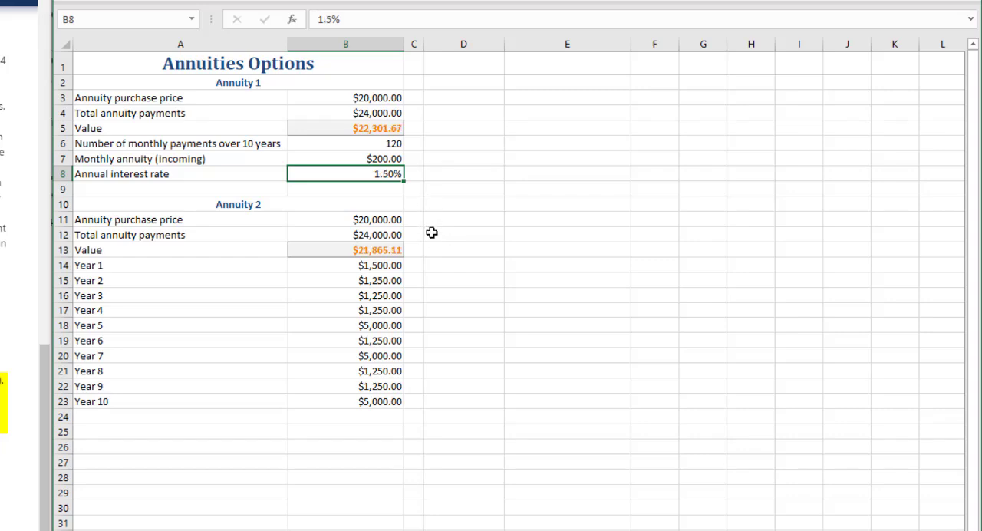
pyautogui.click(501, 215)
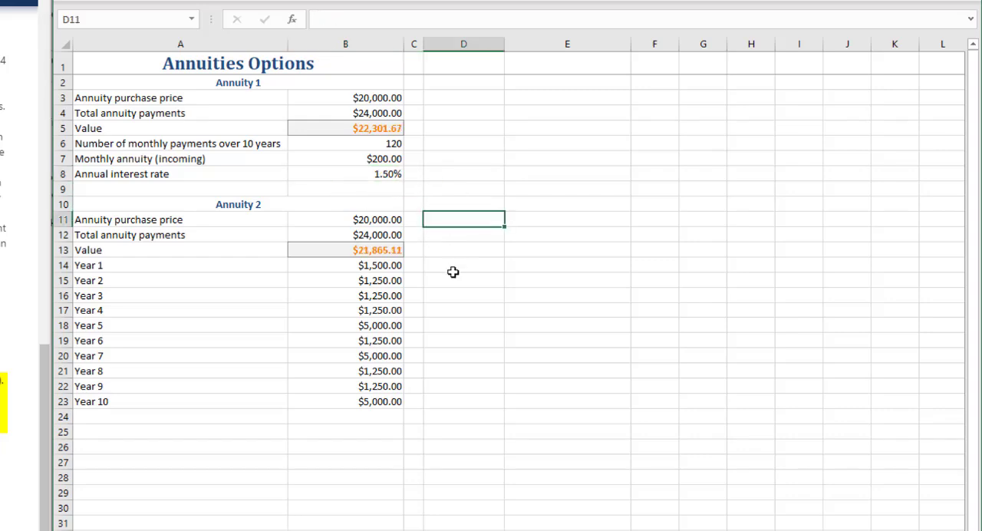